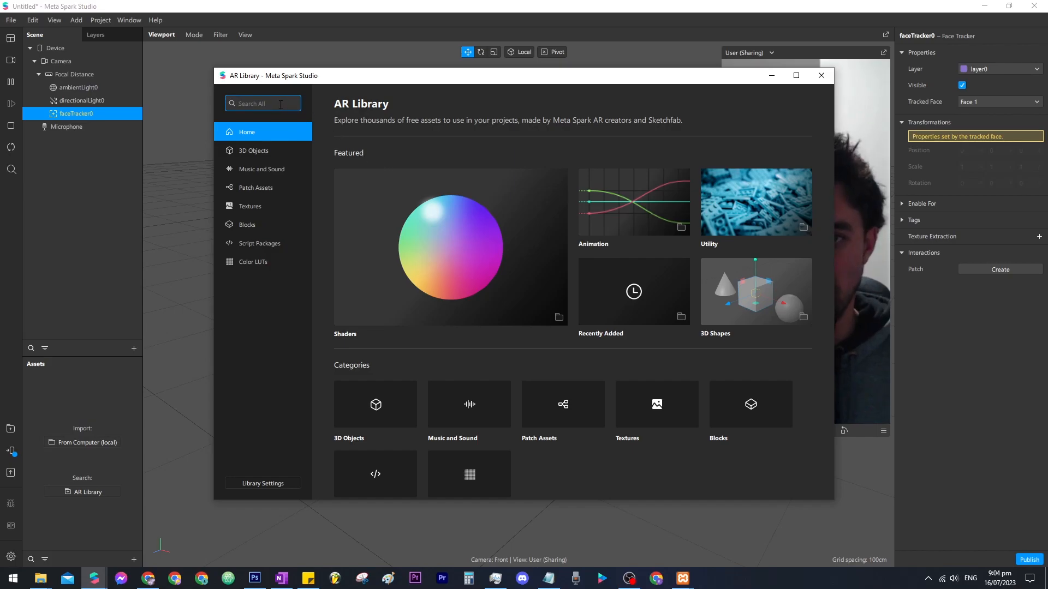
Search the AR Library for glasses and import the free Glasses model with orange arms
key("Return")
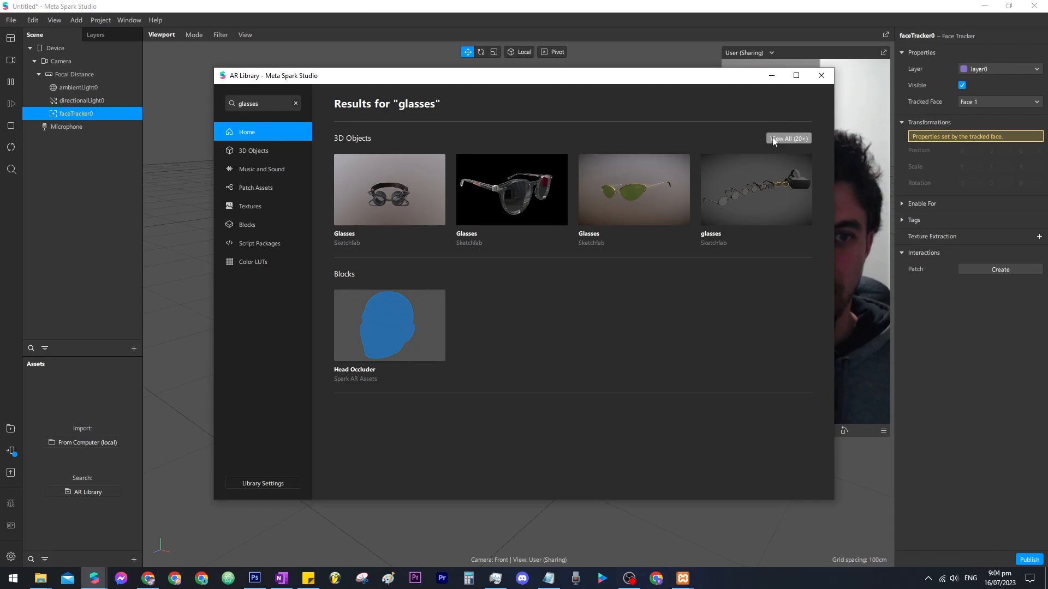
left_click(774, 140)
scroll(575, 276, "down", 10)
scroll(511, 366, "up", 2)
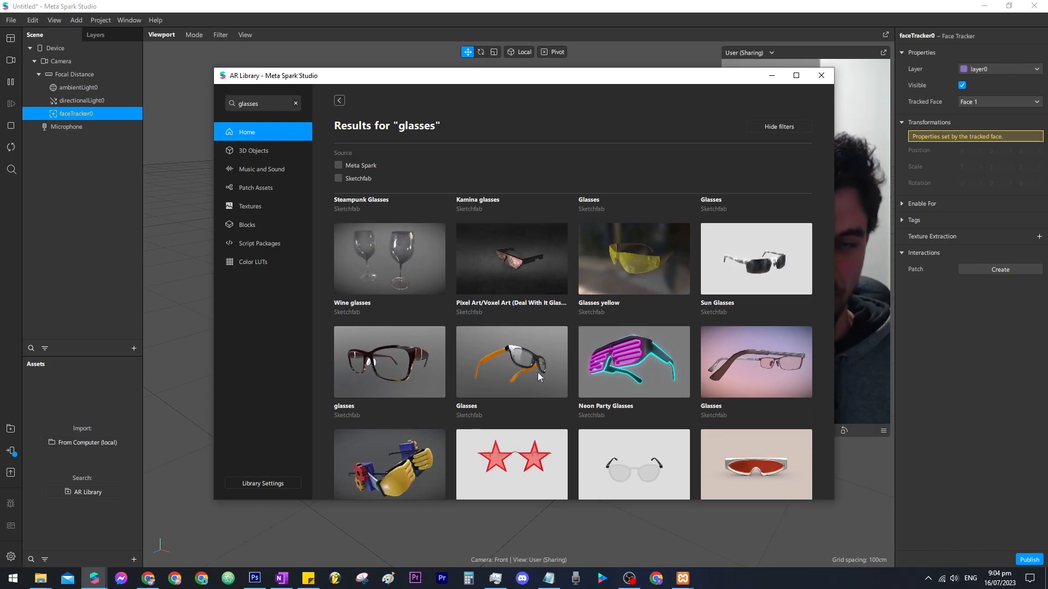
left_click(525, 369)
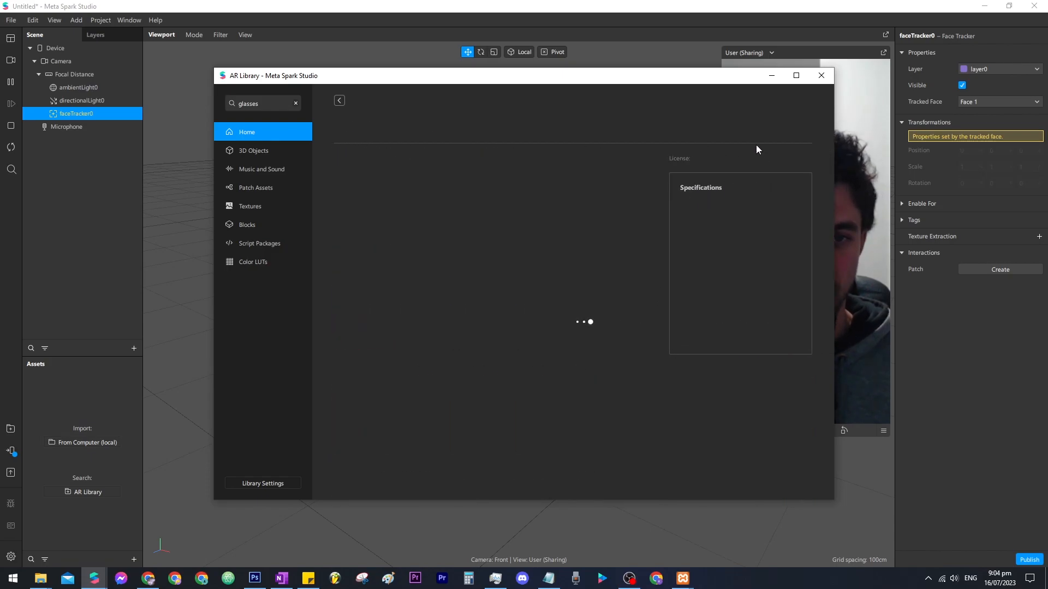
left_click(772, 126)
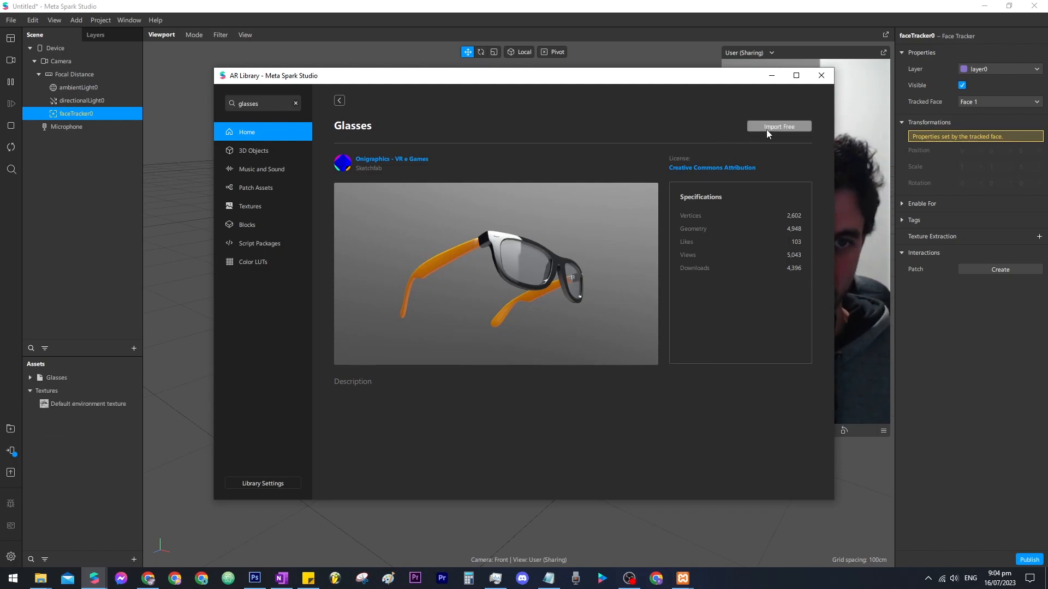
left_click(655, 10)
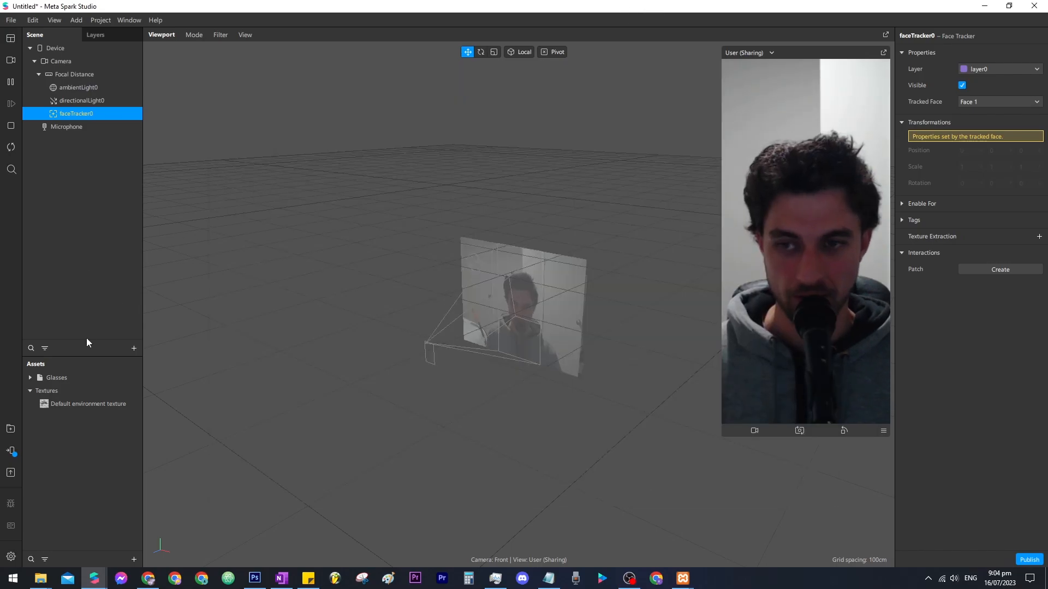
Add the imported Glasses asset to the scene as a child of faceTracker0
left_click(60, 377)
left_click_drag(60, 378, 84, 115)
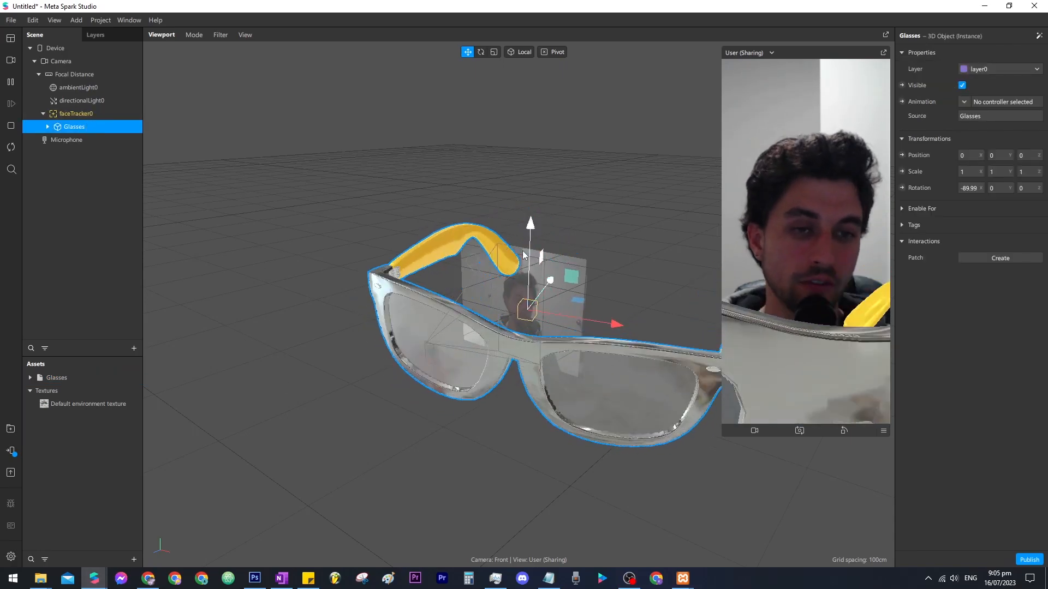
Scale the glasses uniformly to about 0.087 and raise them to eye level, at about 0.054 on Y
left_click(494, 51)
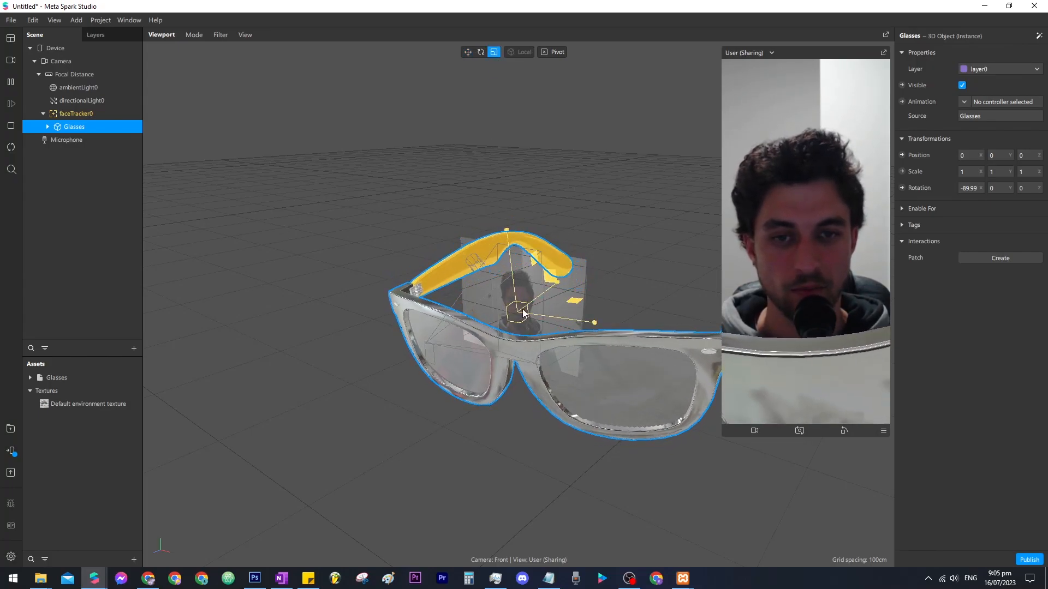
left_click_drag(521, 312, 520, 312)
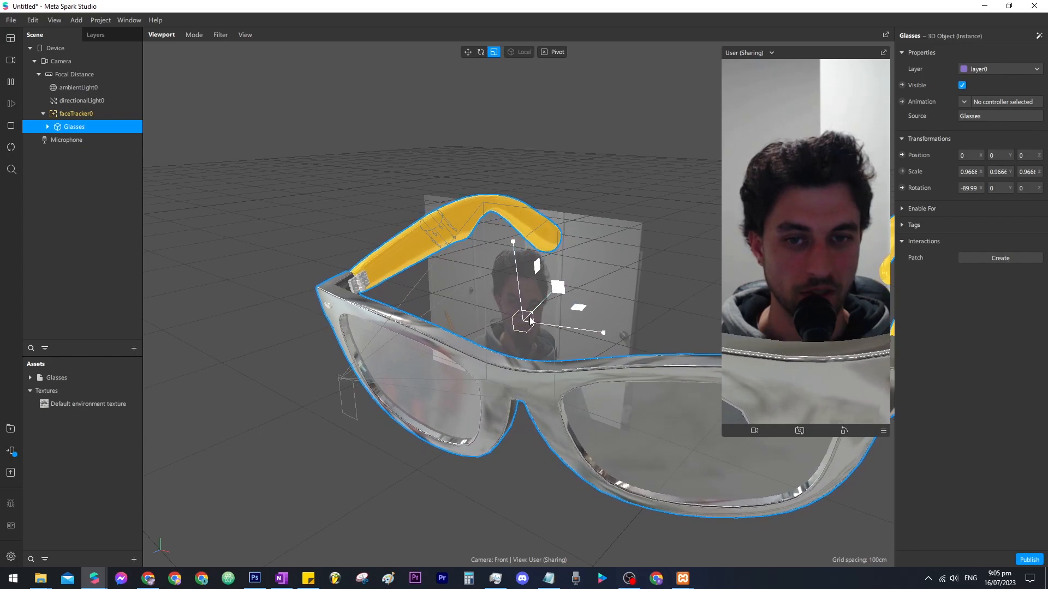
left_click_drag(530, 321, 413, 349)
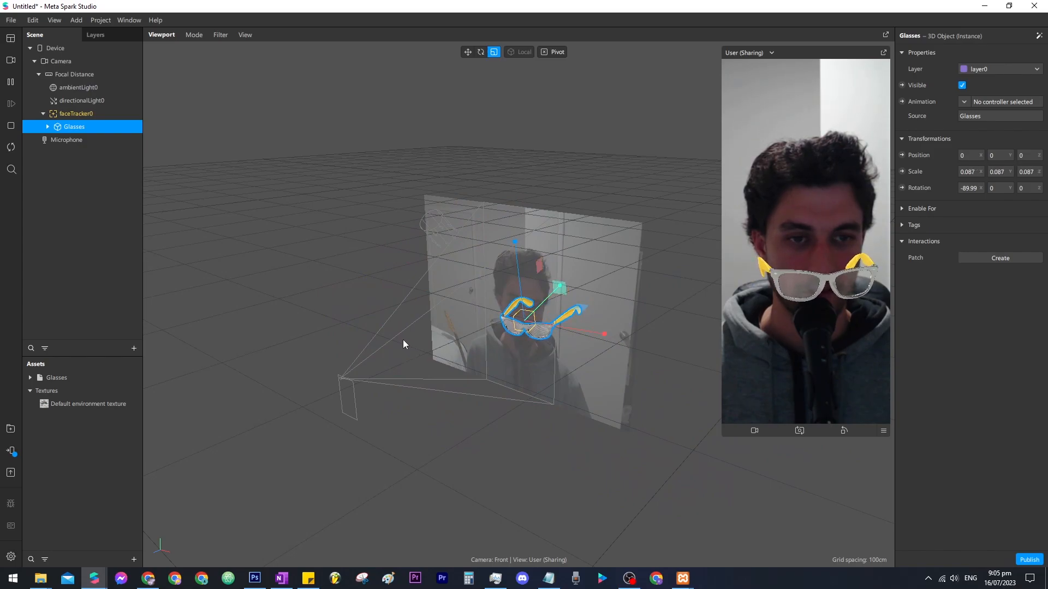
left_click(467, 51)
scroll(582, 387, "up", 5)
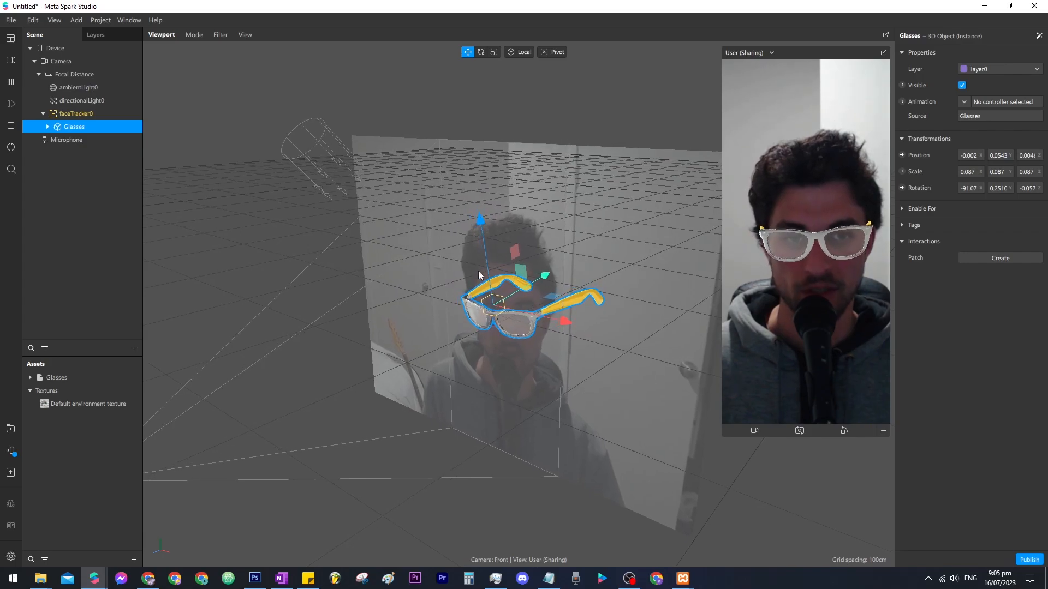
Add a Face Mesh object under faceTracker0
right_click(81, 112)
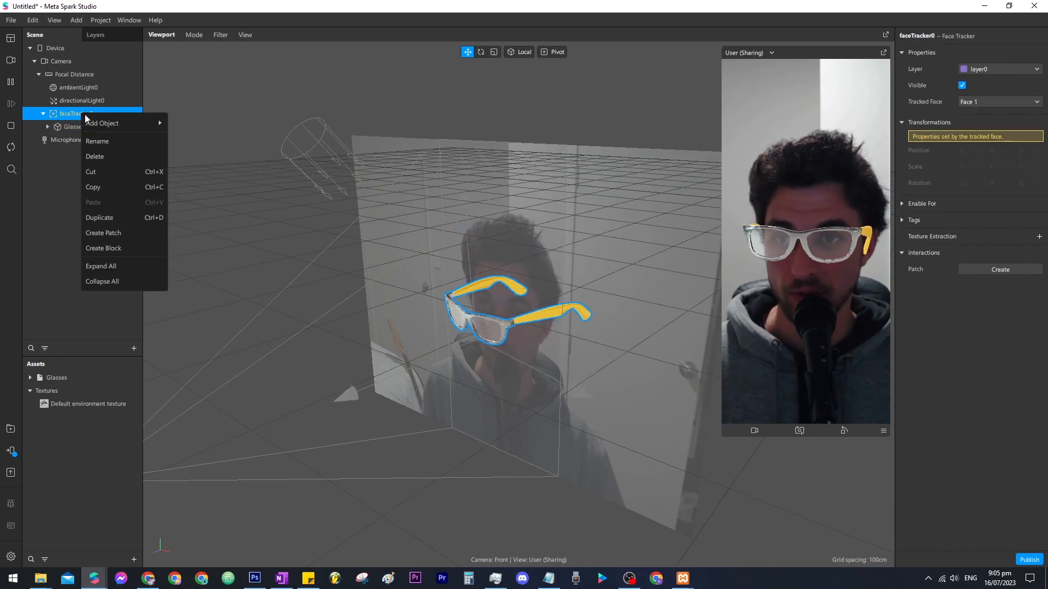
mouse_move(131, 127)
left_click(201, 234)
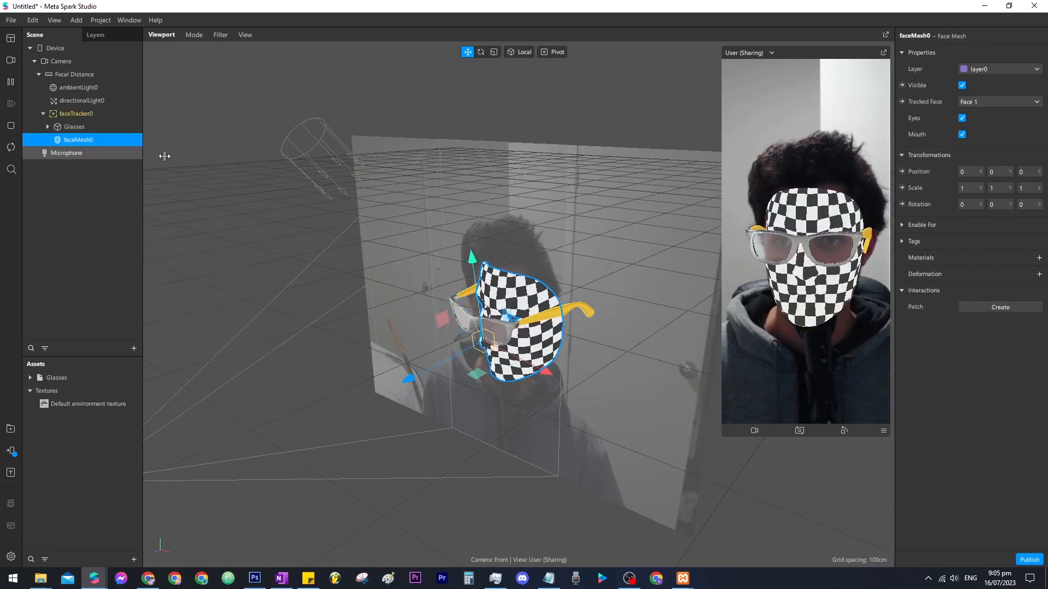
Adjust the glasses' depth against the face mesh to about -0.012 on Z, and hide faceMesh0
left_click(86, 128)
scroll(521, 371, "up", 2)
right_click_drag(571, 402, 534, 397)
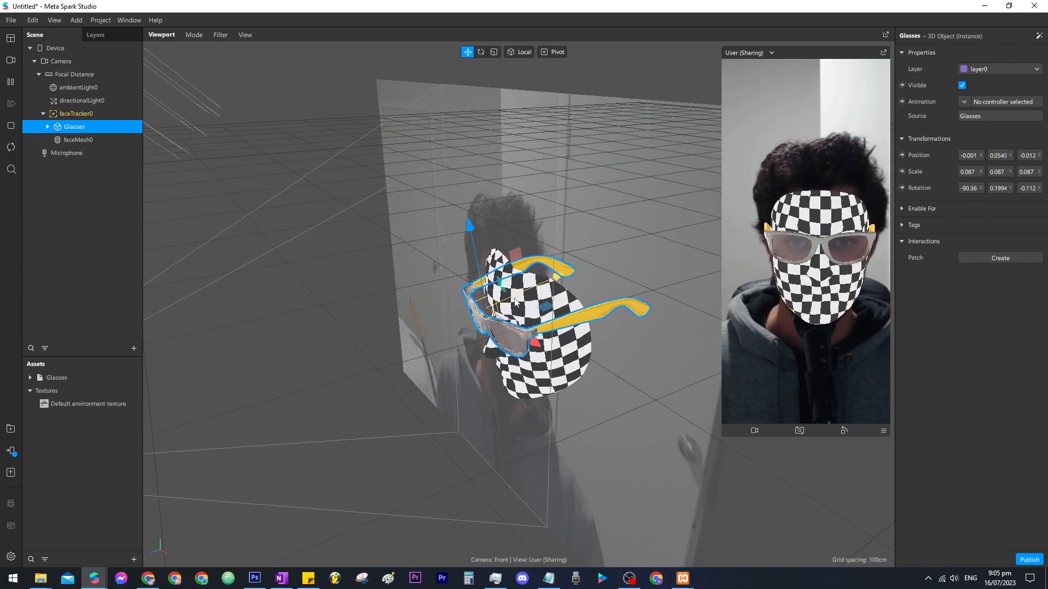
right_click_drag(443, 364, 481, 322)
left_click(81, 140)
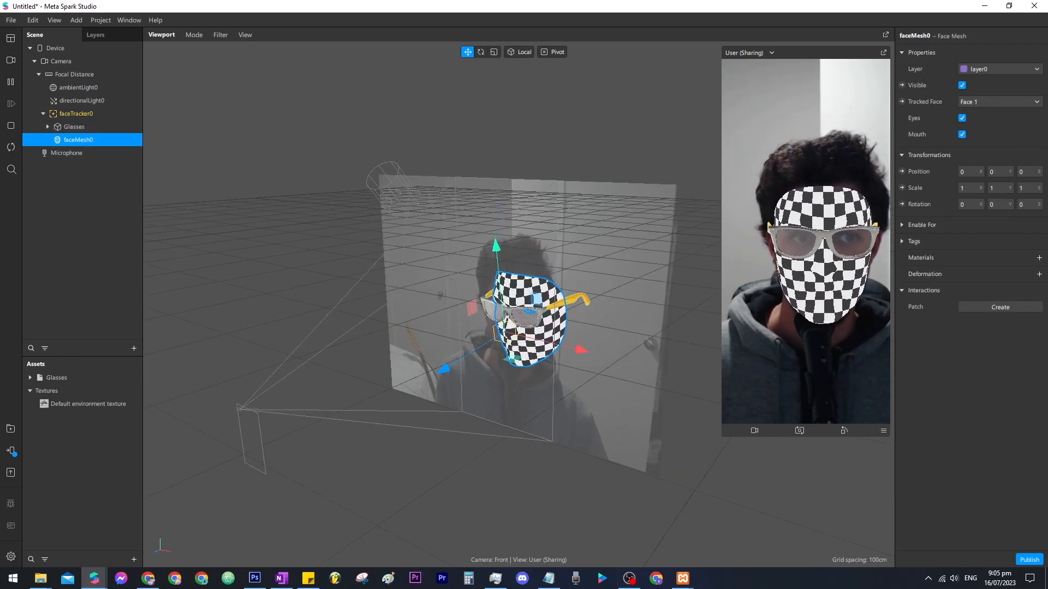
left_click(962, 86)
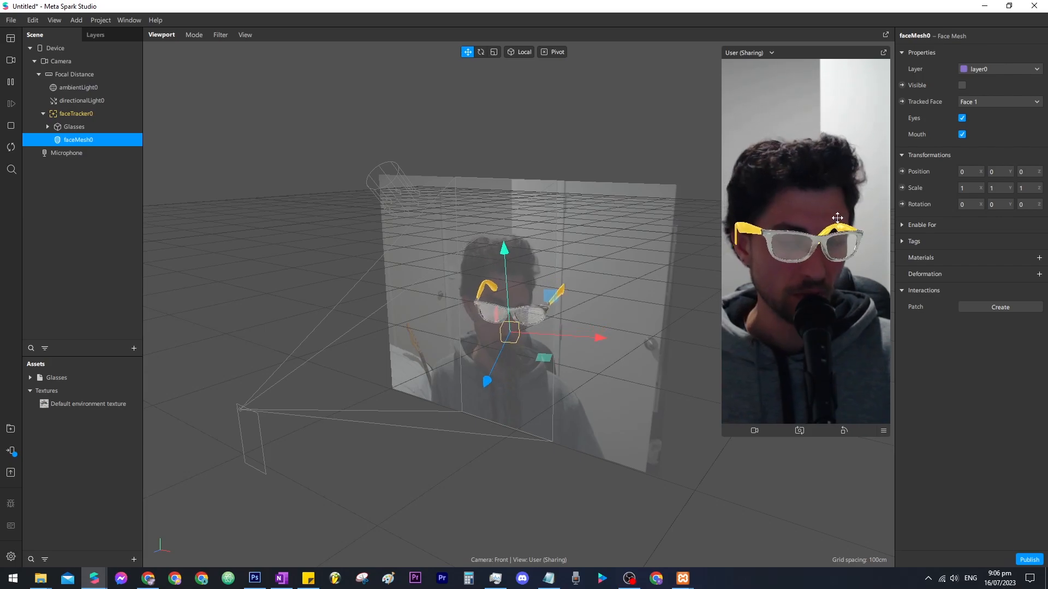
Search the AR Library for occluder and import the free Head Occluder block
left_click(11, 429)
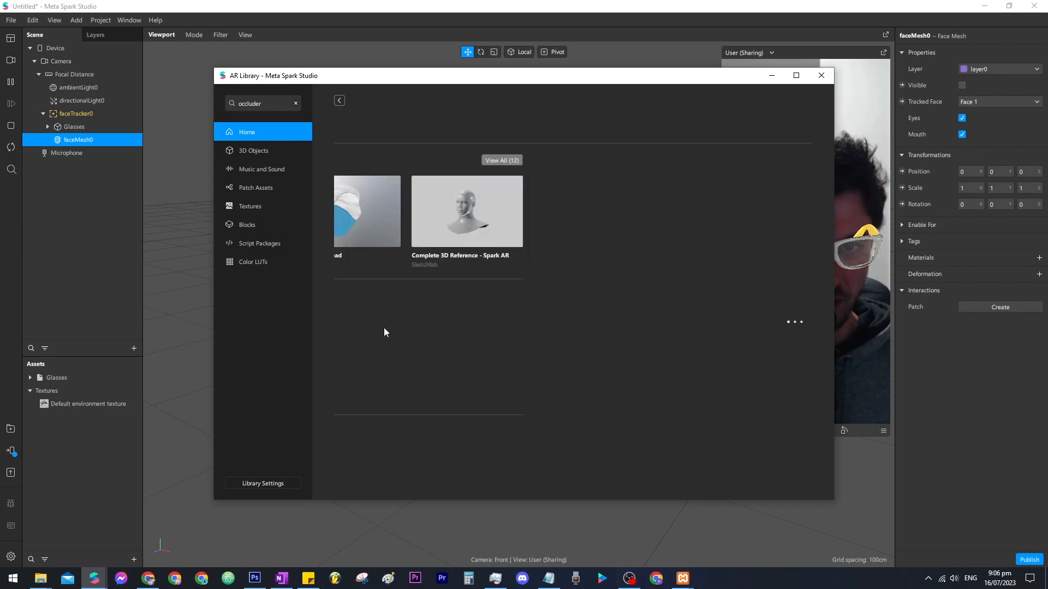
left_click(365, 223)
left_click(784, 129)
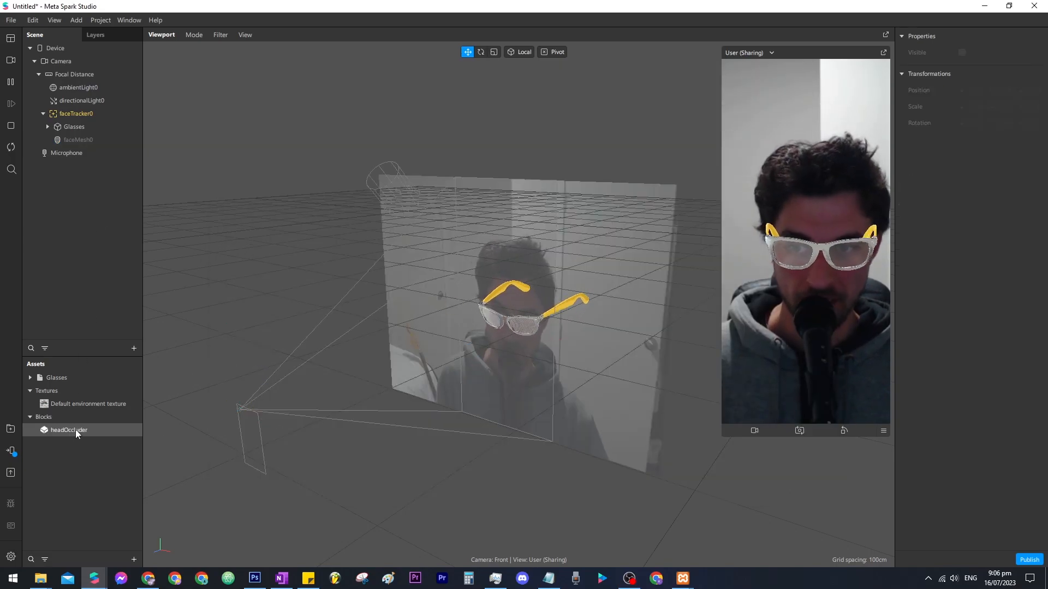
Add the headOccluder block under faceTracker0 and reorder it above Glasses
left_click(81, 430)
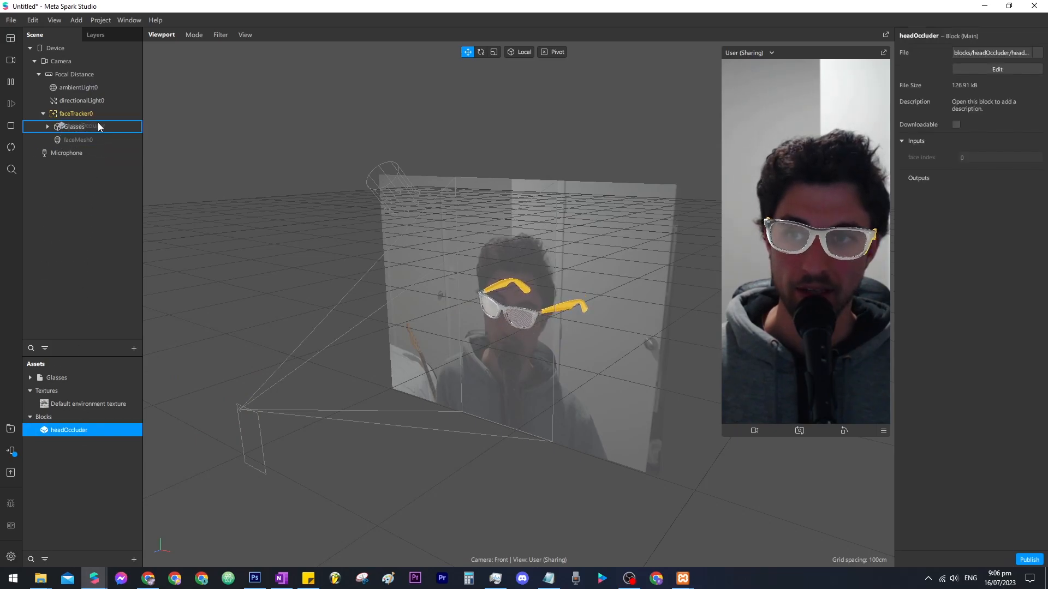
left_click_drag(98, 118, 100, 120)
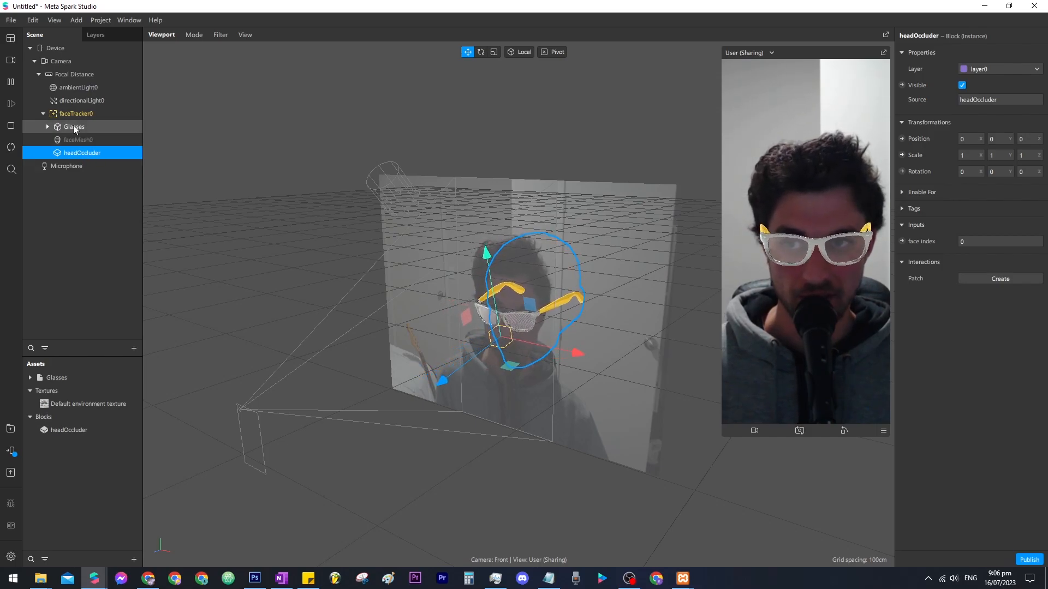
left_click_drag(90, 155, 98, 121)
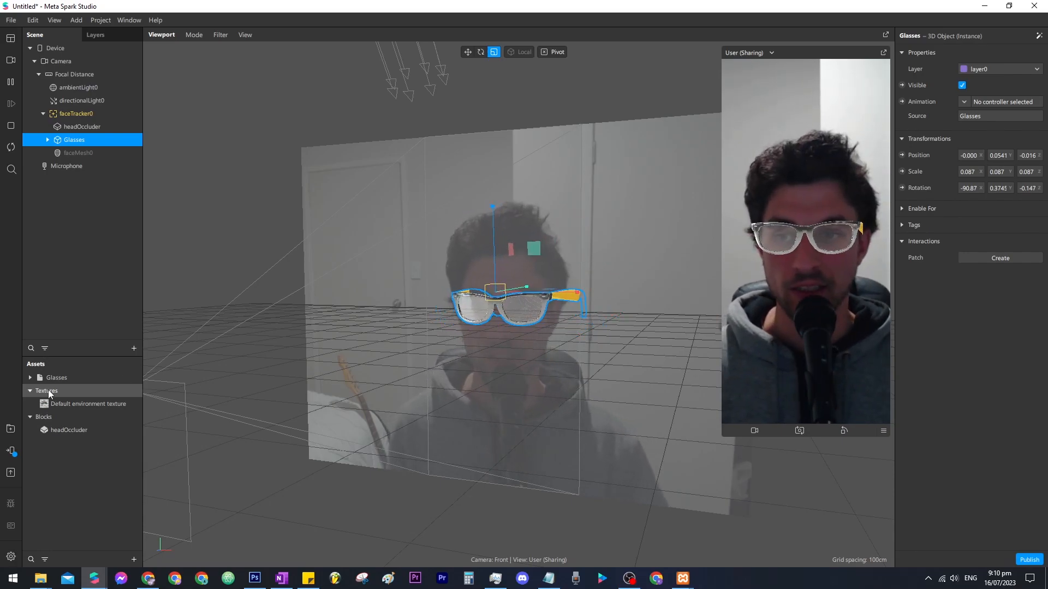
Search the AR Library for hat and import the free Top Hat model with the red band
left_click(10, 429)
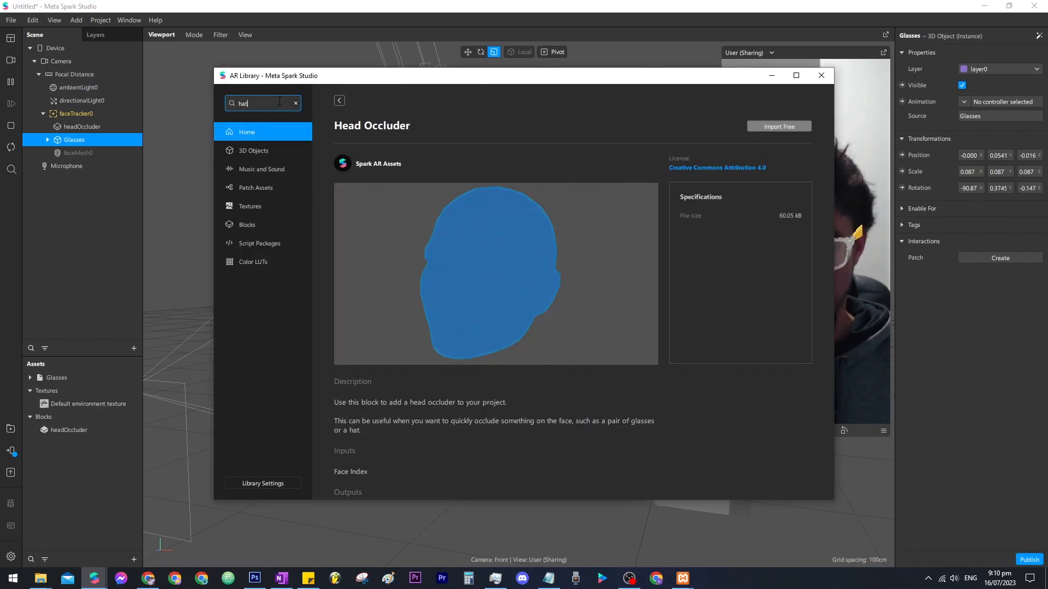
left_click(279, 102)
type("hat")
key("Return")
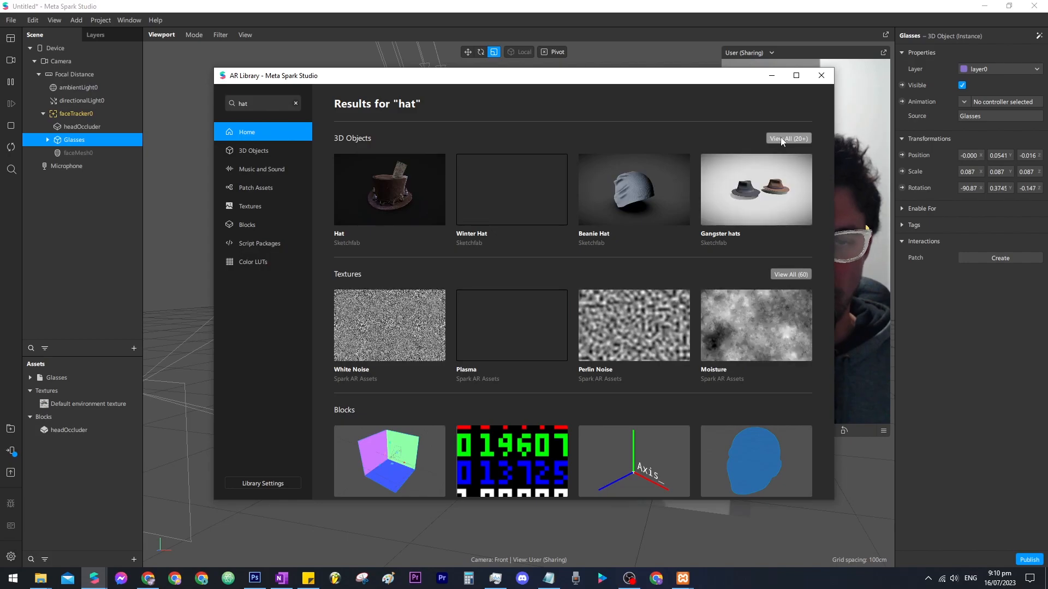
left_click(782, 140)
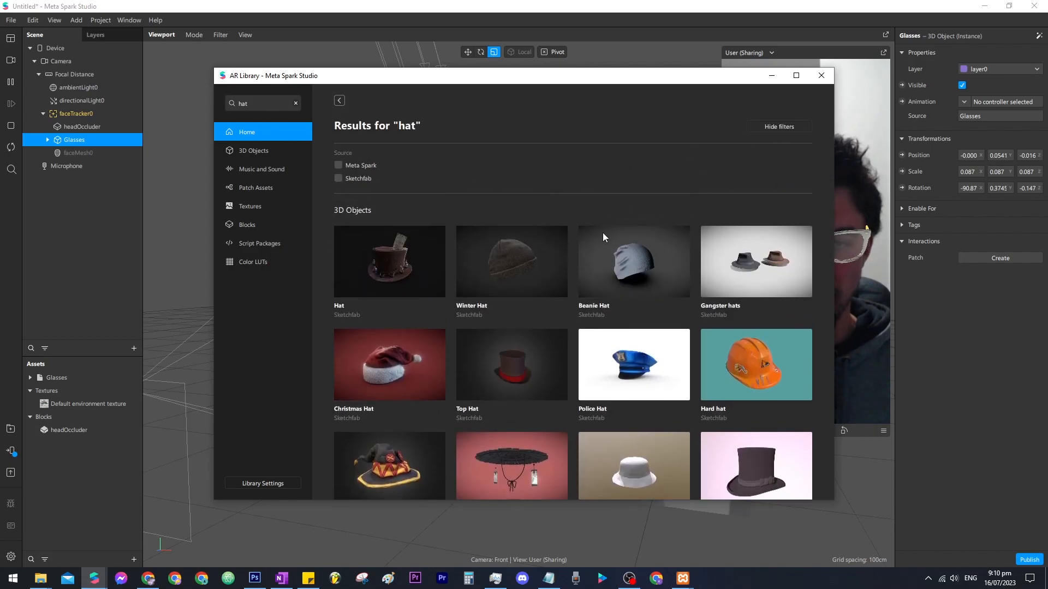
scroll(577, 302, "down", 2)
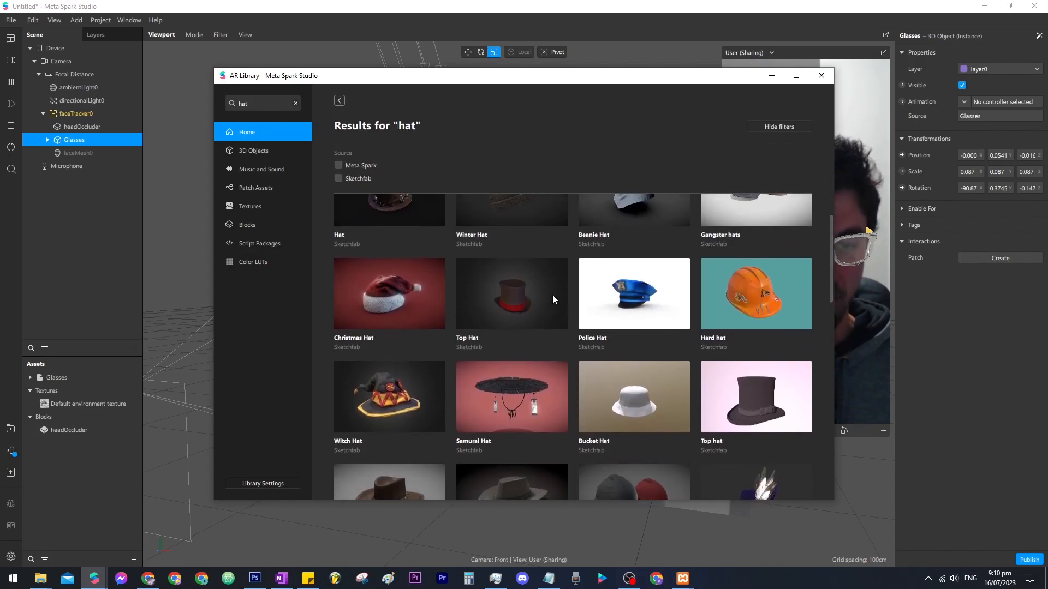
left_click(553, 295)
left_click(789, 127)
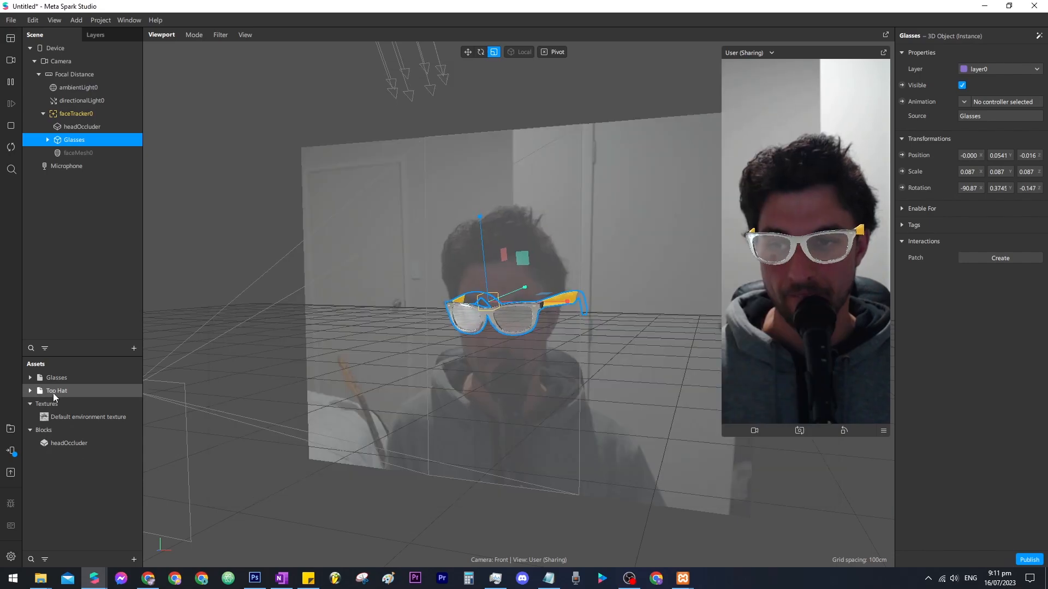
Add the Top Hat asset under faceTracker0 and scale it uniformly to about 0.113
left_click(55, 392)
left_click_drag(83, 177, 116, 125)
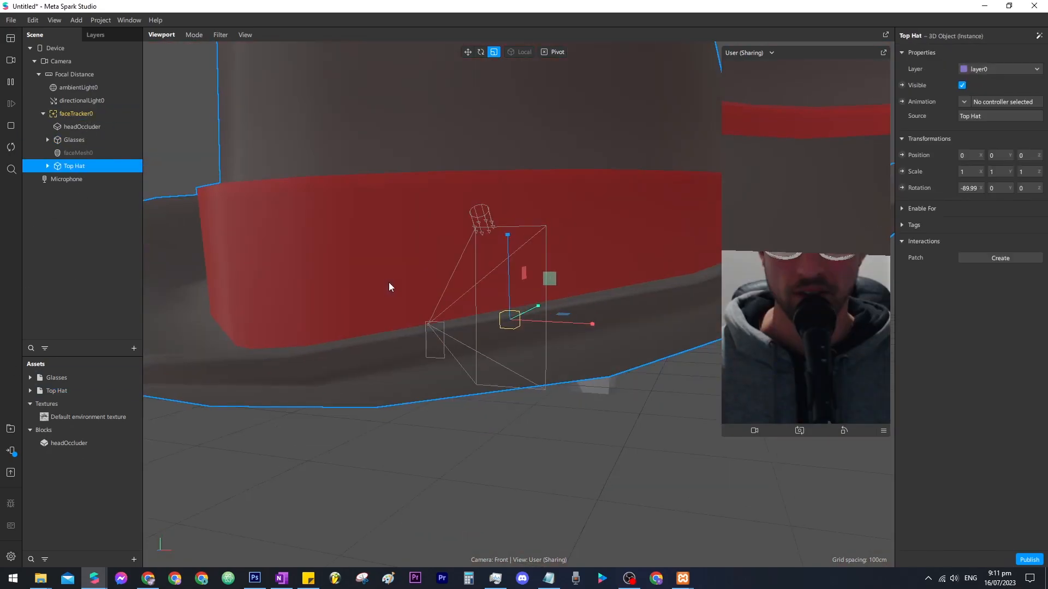
right_click_drag(530, 226, 520, 320)
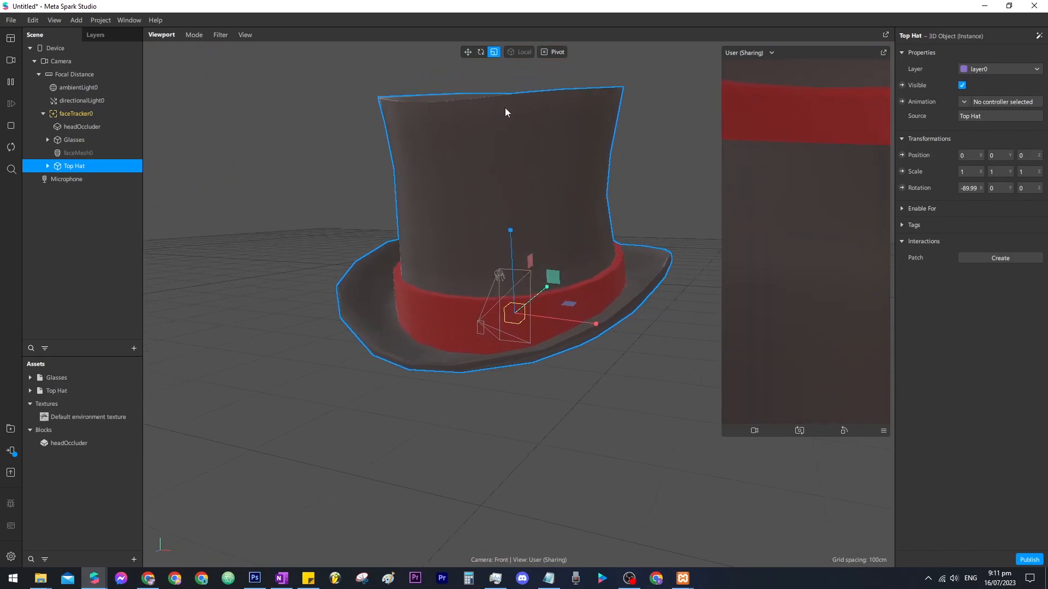
left_click_drag(526, 313, 411, 335)
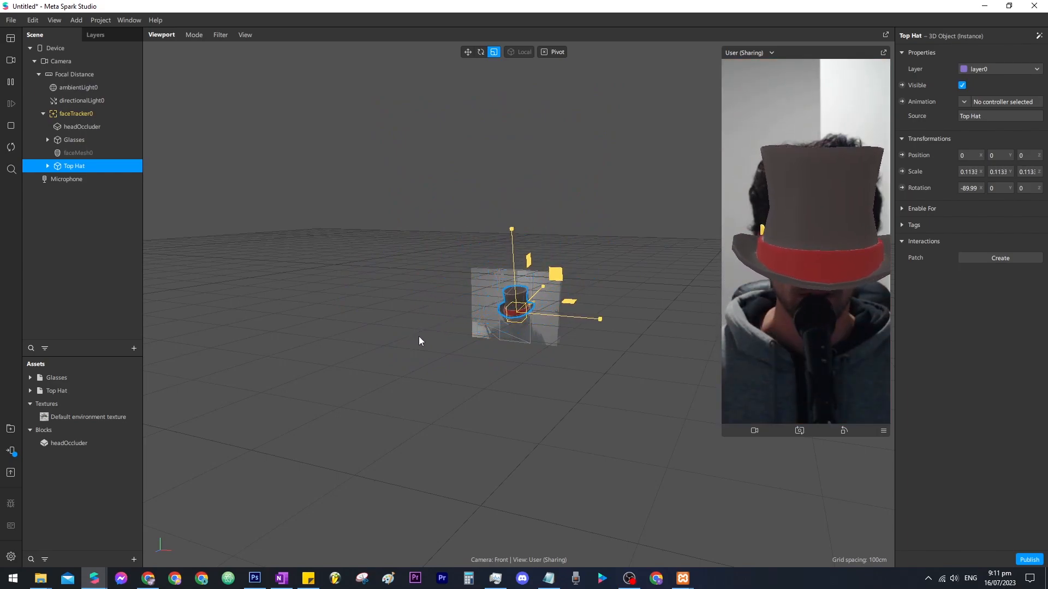
Move the Top Hat up and back in depth so it sits on top of the head above the glasses
scroll(521, 343, "up", 7)
right_click_drag(555, 382, 512, 370)
left_click(467, 52)
left_click_drag(495, 241, 501, 190)
right_click_drag(485, 333, 667, 361)
left_click_drag(495, 278, 467, 281)
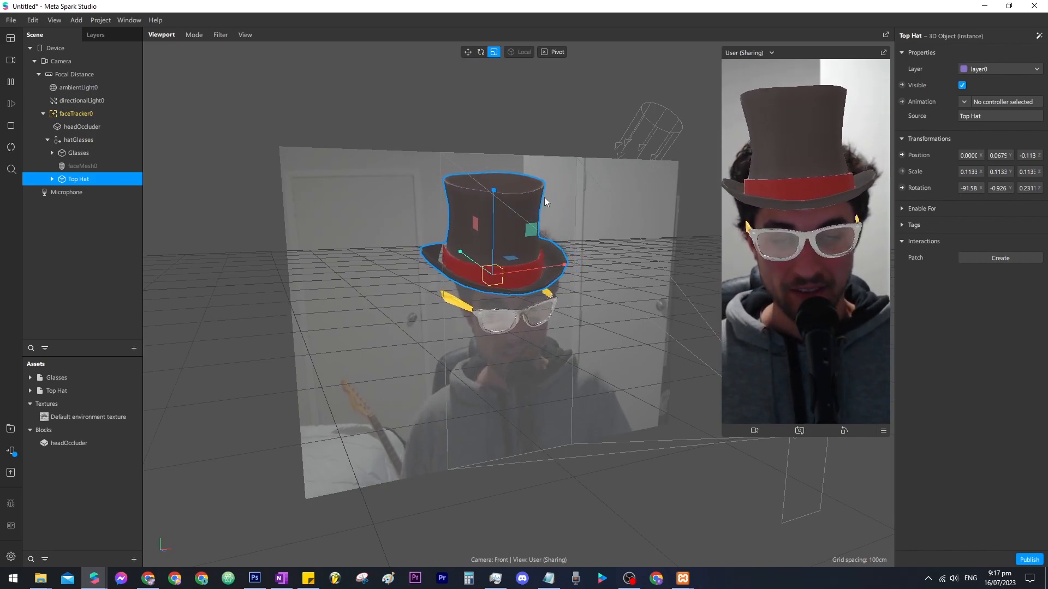
Import a Dragon Head model from the AR Library and add it under faceTracker0 at 0.18 scale
left_click(11, 427)
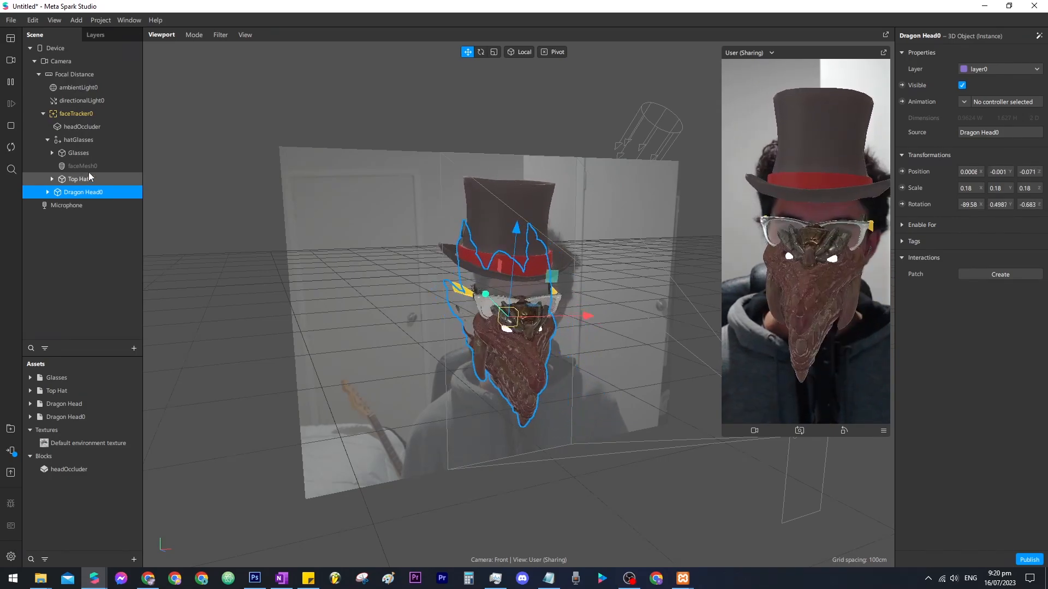
left_click(84, 153)
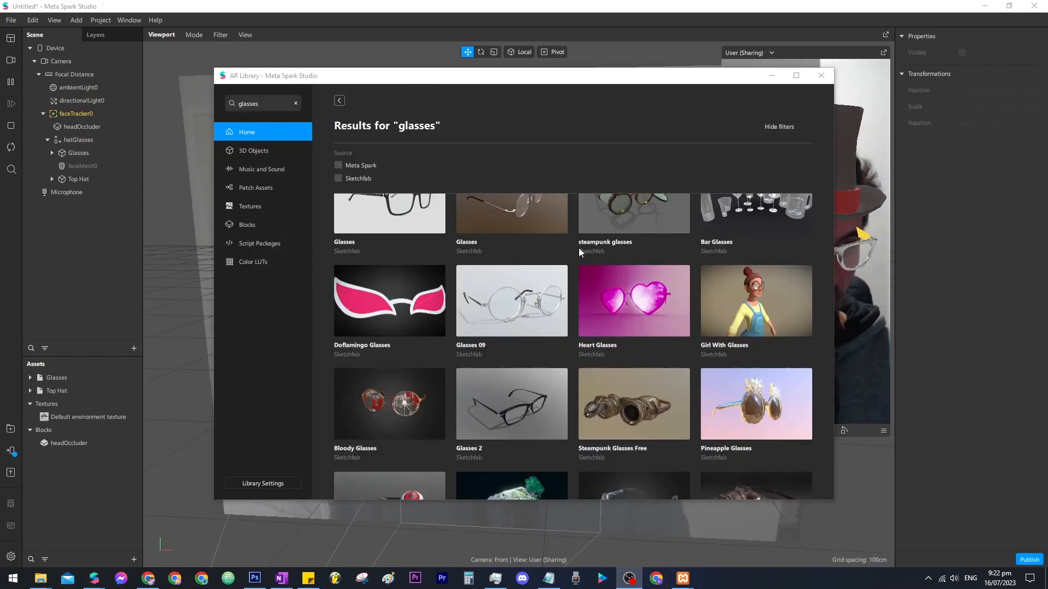
Import the Glasses 2 model from the AR Library and check the warning on its asset
left_click(512, 408)
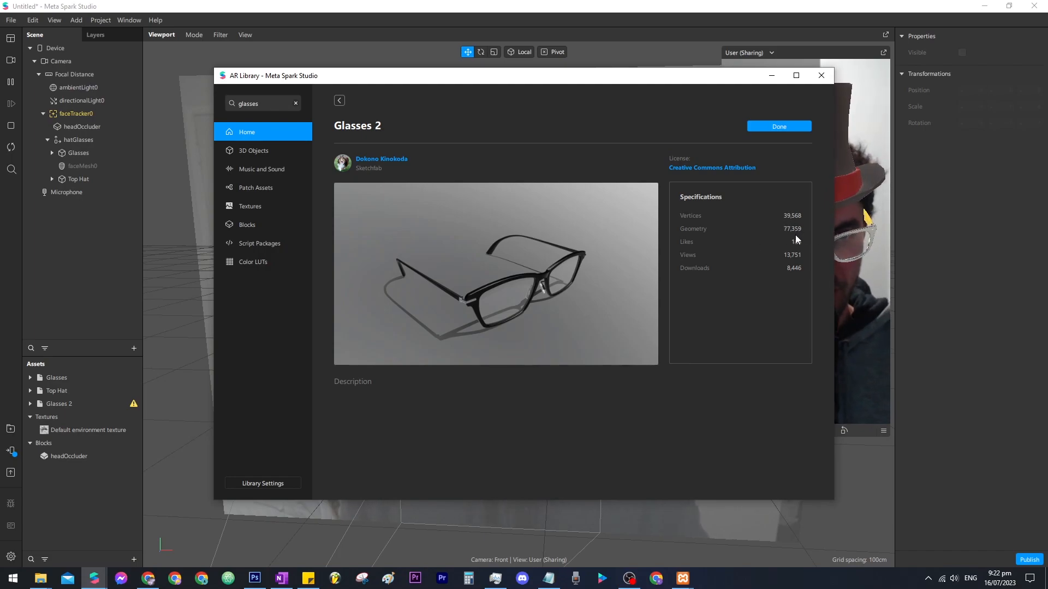
left_click(769, 81)
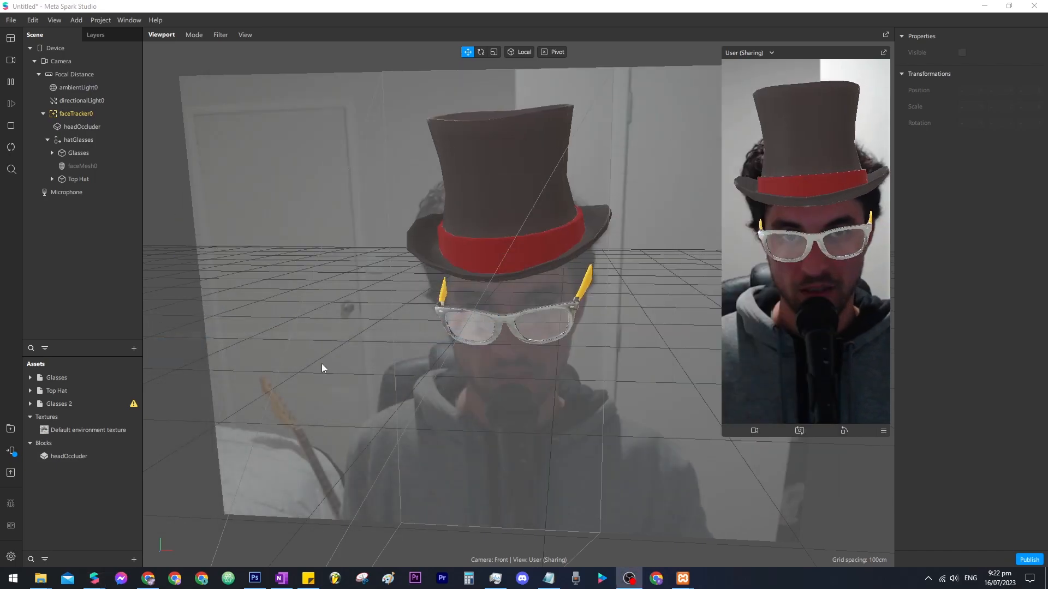
mouse_move(134, 405)
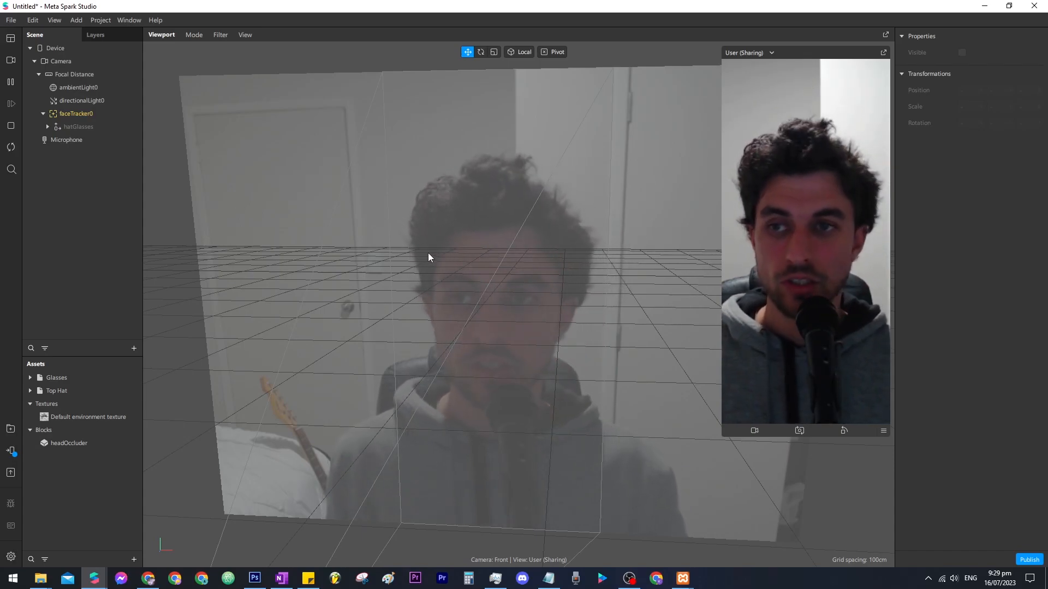
Switch to File Explorer and import the hologram1 image from the v2face2 folder into the Spark project's assets
key("alt+Tab")
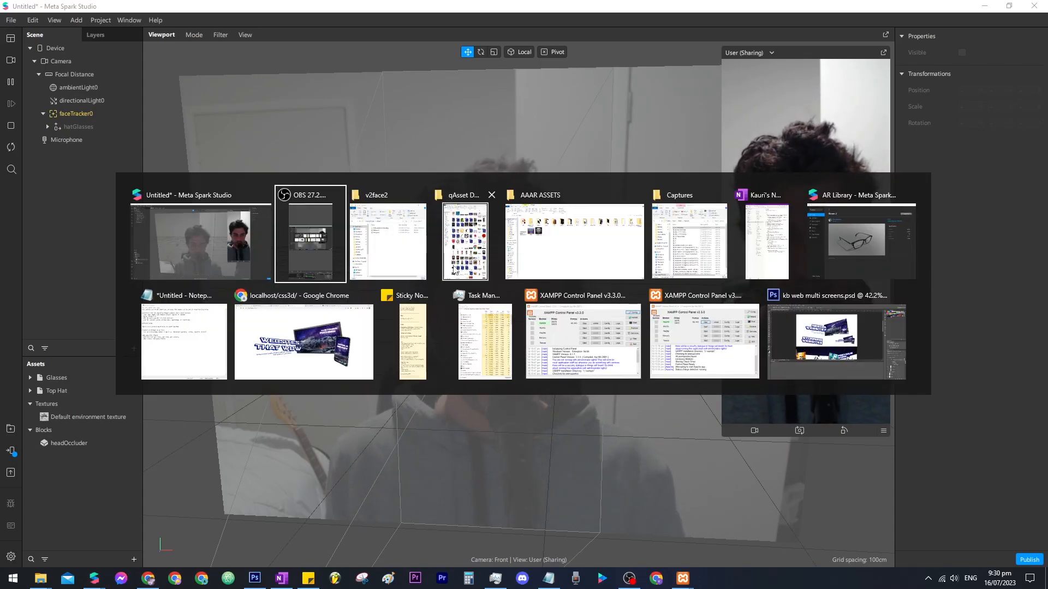
key("alt+Tab")
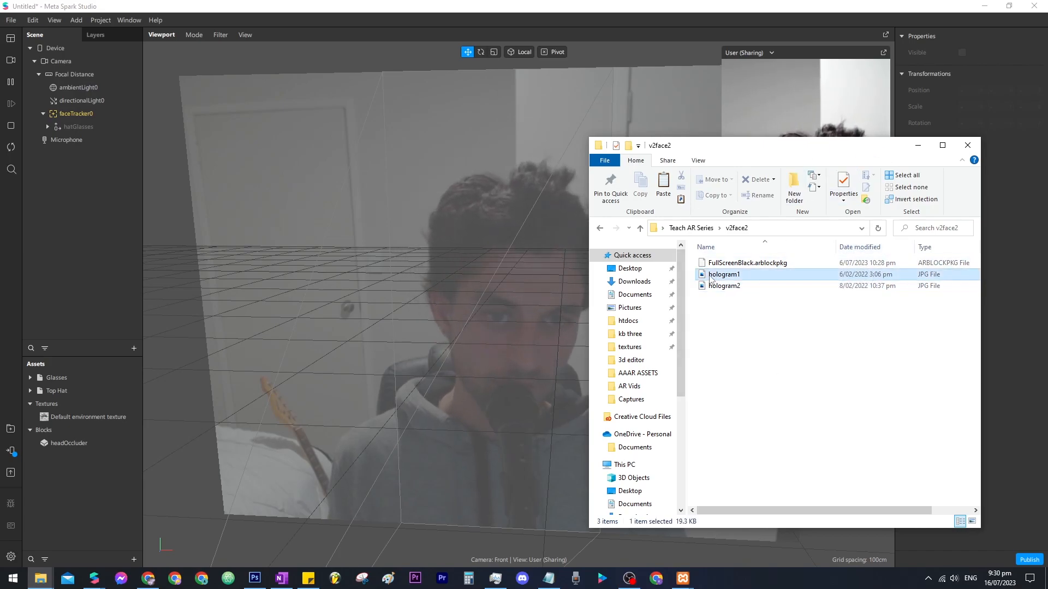
left_click_drag(646, 333, 77, 479)
left_click(103, 503)
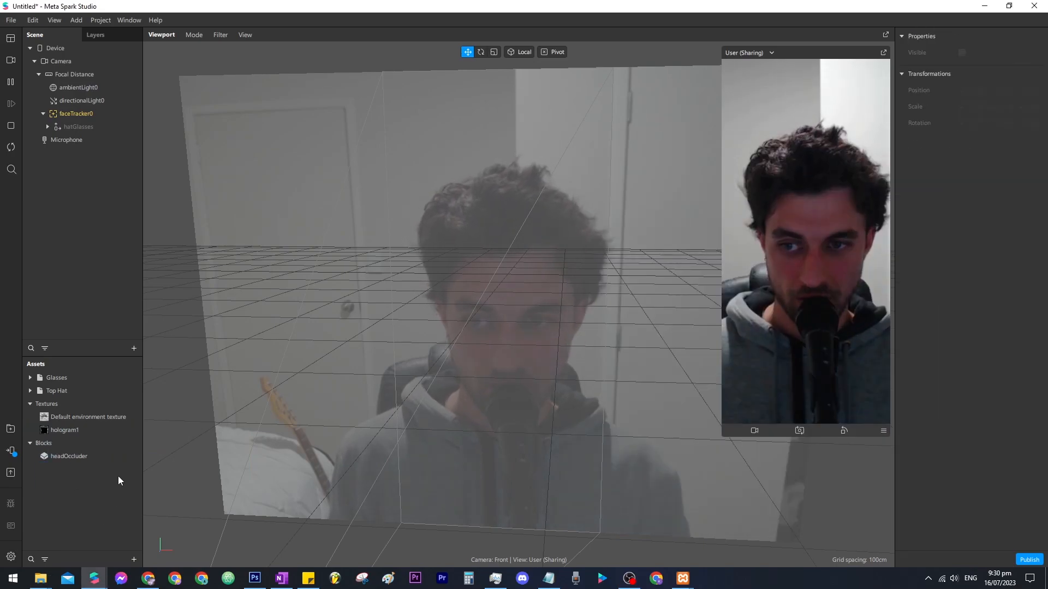
key("Return")
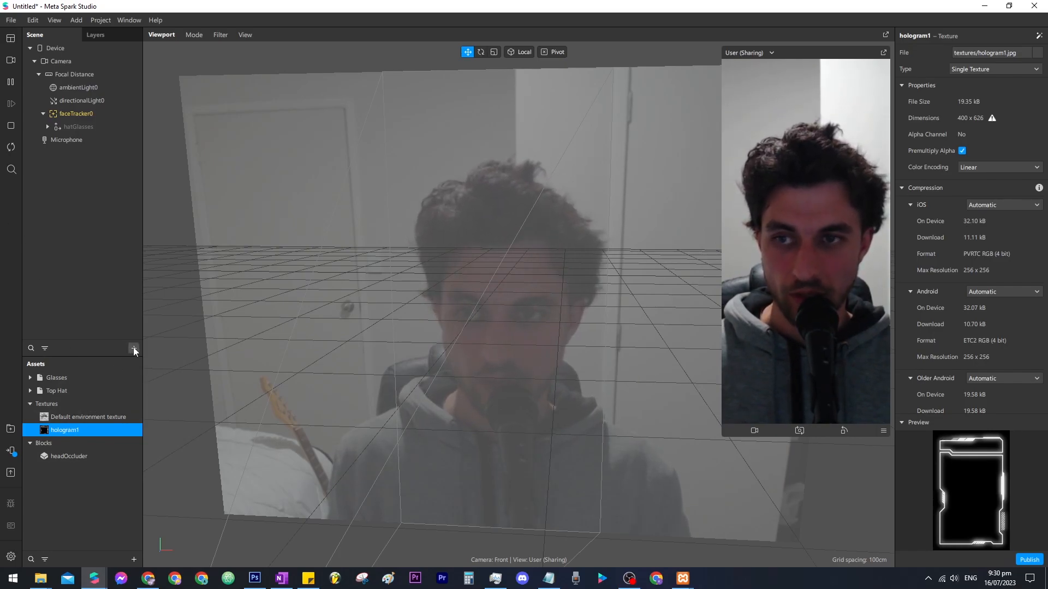
Add a plane object under faceTracker0
right_click(77, 113)
mouse_move(103, 121)
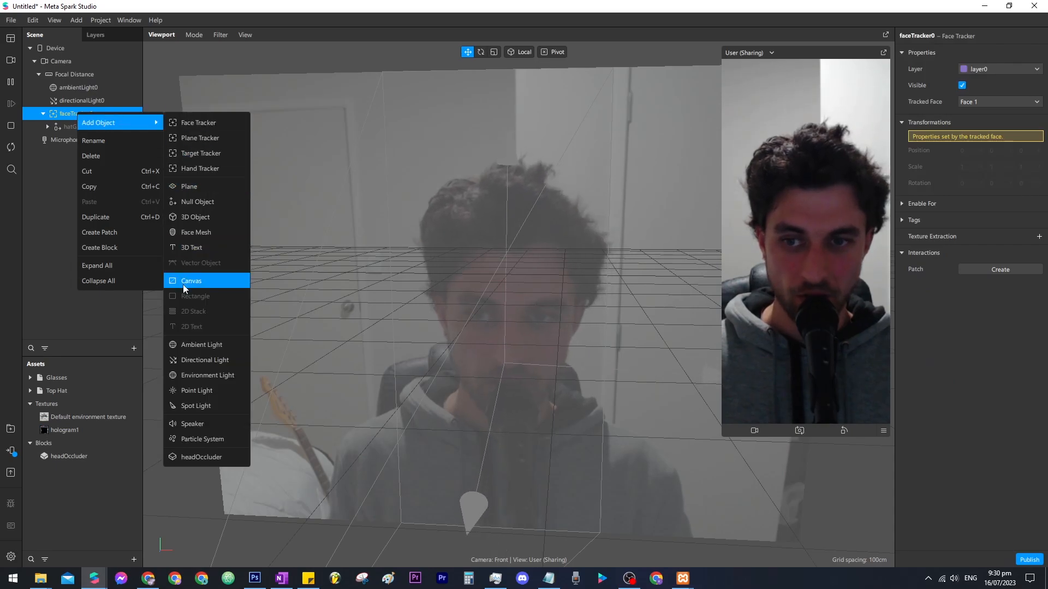
left_click(205, 188)
mouse_move(578, 437)
right_mouse_down()
mouse_move(431, 352)
mouse_move(401, 355)
mouse_move(564, 430)
right_mouse_up()
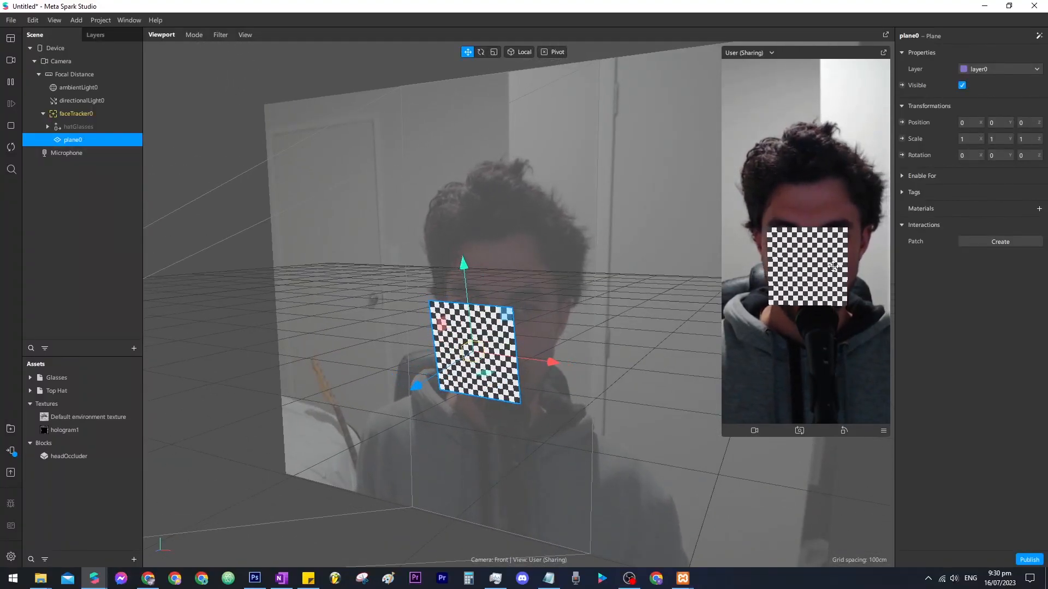
Give the plane a new Flat material with the hologram1 texture and stretch its Y scale to about 1.7
left_click(1039, 209)
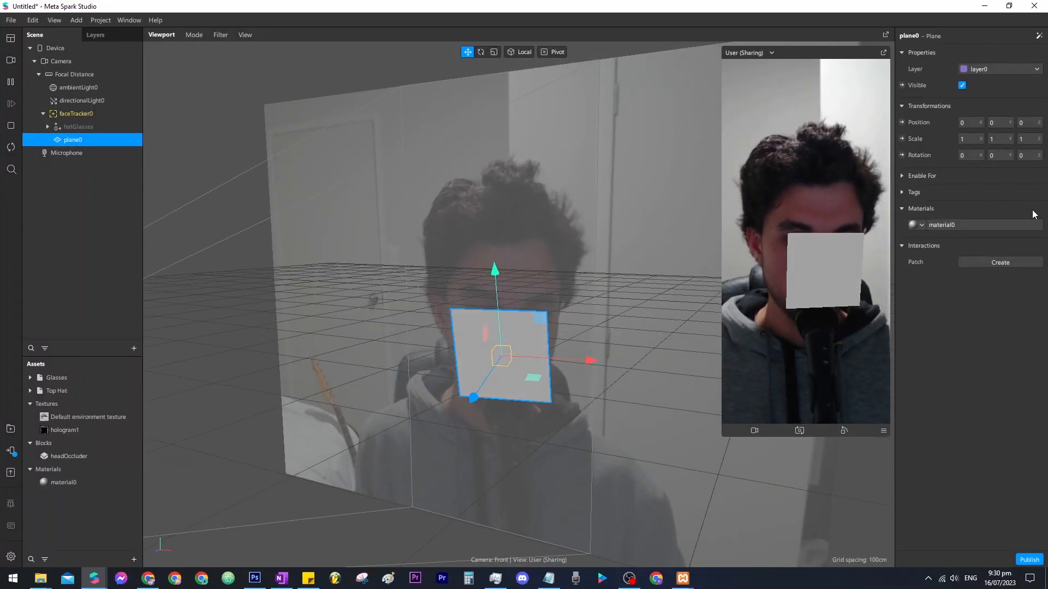
left_click(935, 221)
left_click(976, 54)
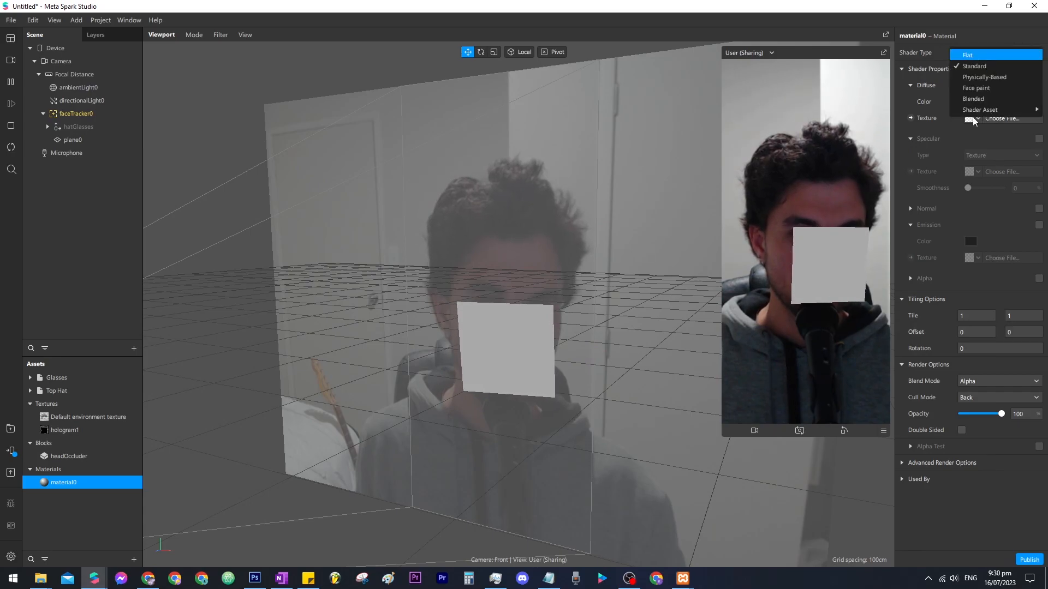
left_click(976, 55)
left_click(976, 118)
left_click(983, 144)
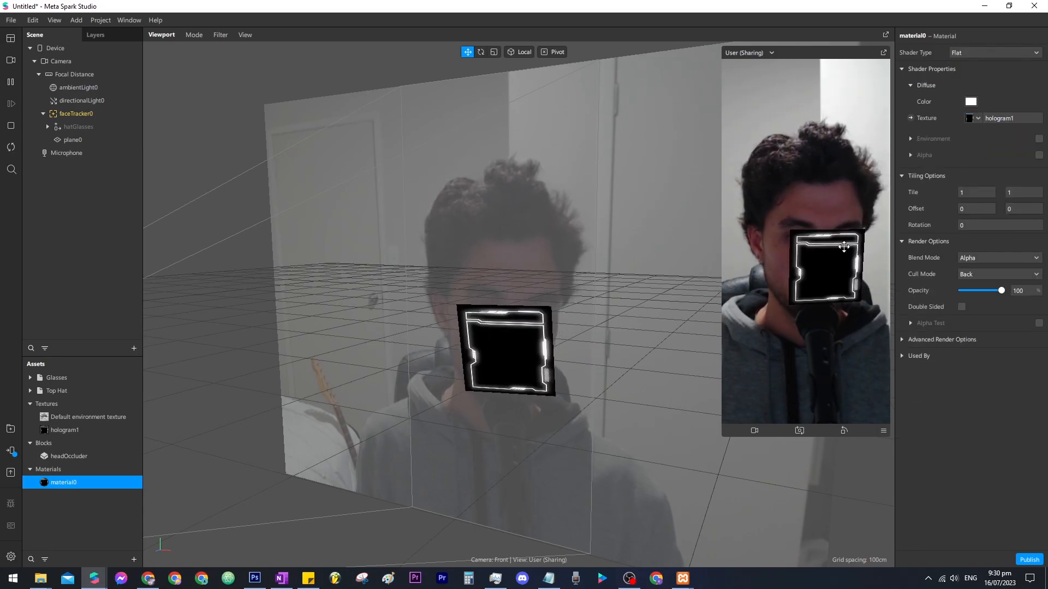
left_click(502, 309)
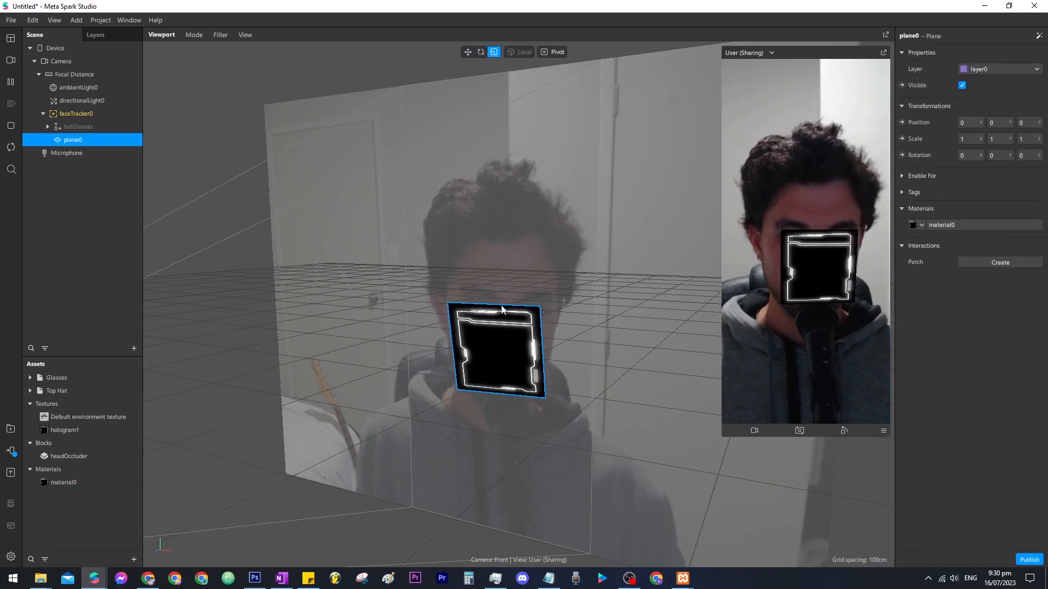
left_click_drag(488, 284, 490, 238)
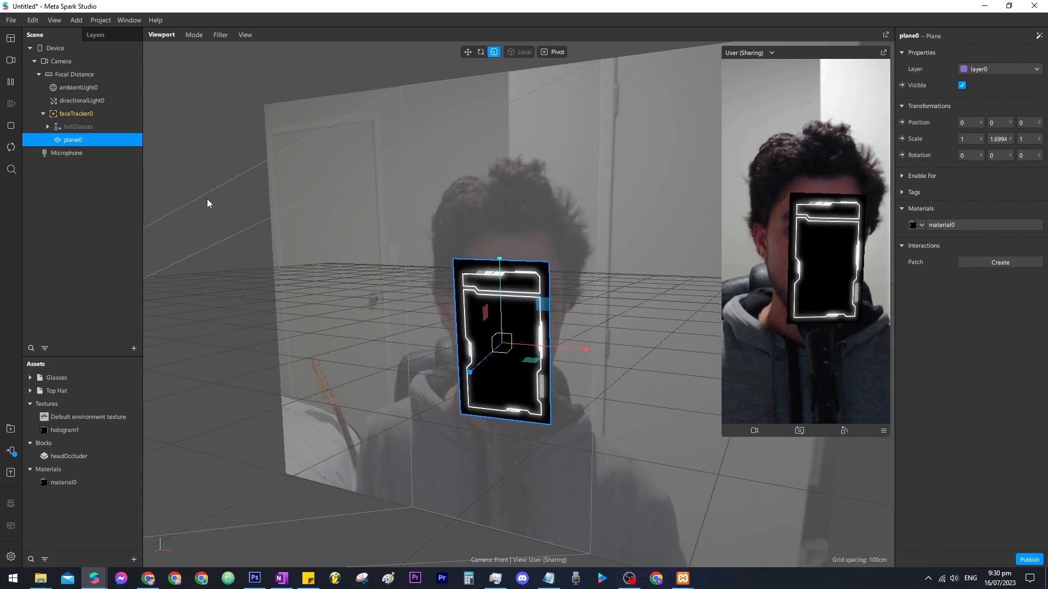
Delete plane0 from the scene and its material0 from the assets
left_click(83, 127)
left_click(85, 139)
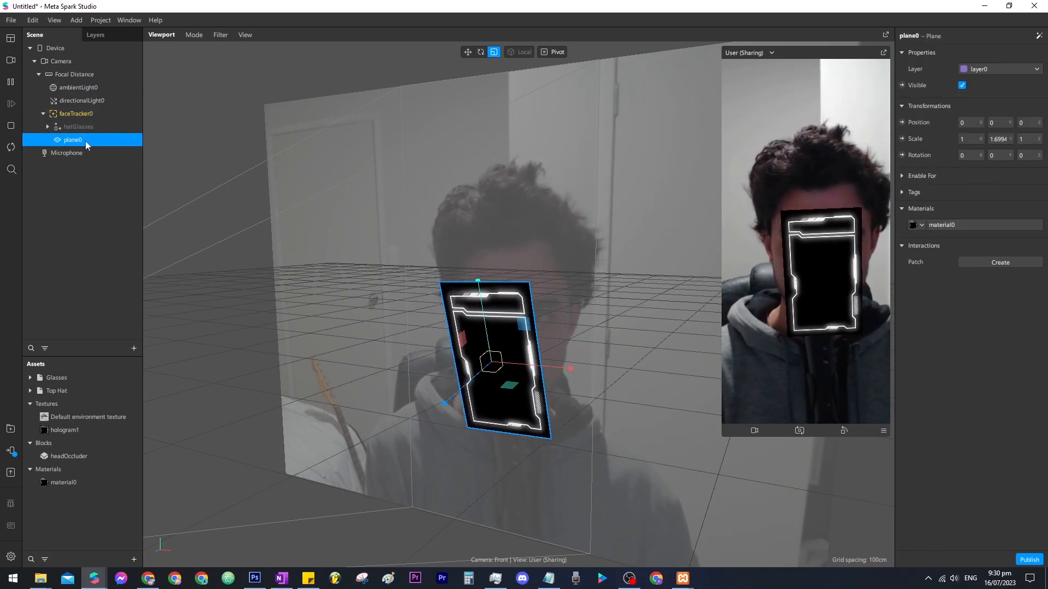
key("Delete")
left_click(66, 483)
key("Delete")
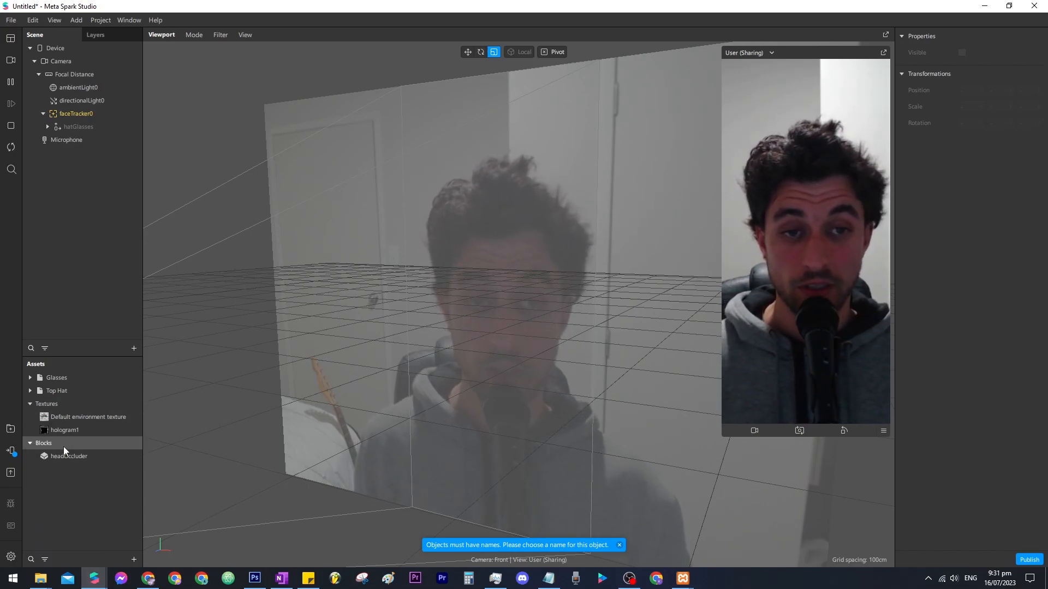
Apply the Spin animation action to the hologram1 texture to place it in the scene as an animated plane
left_click(57, 431)
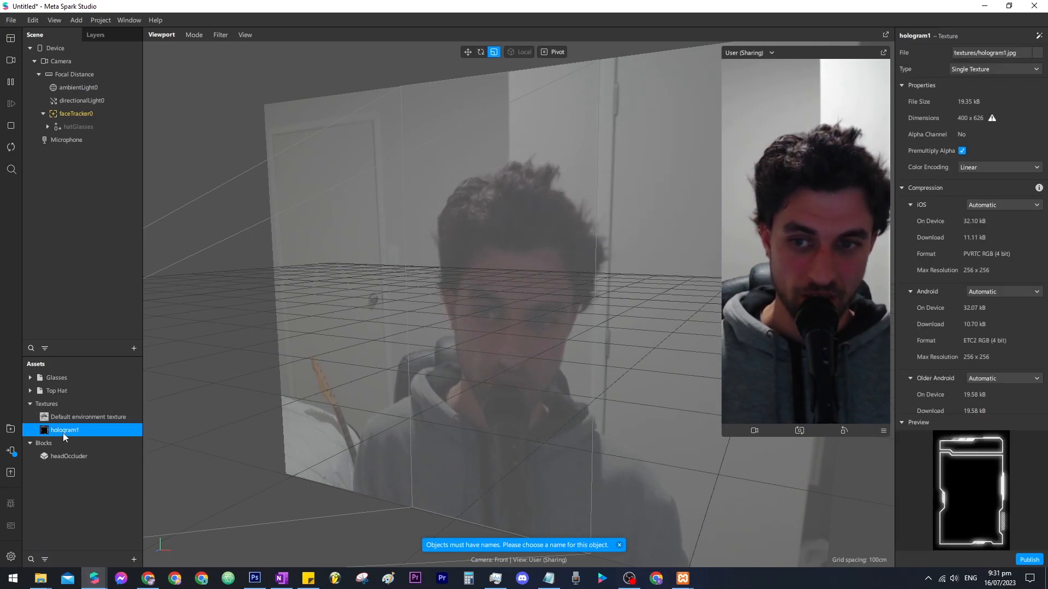
right_click(55, 435)
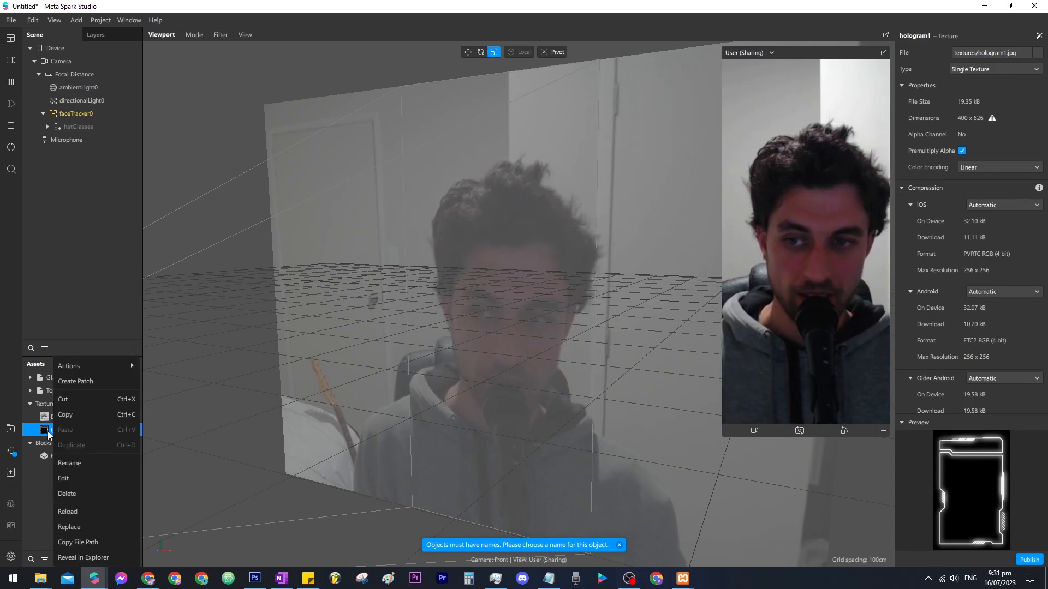
mouse_move(106, 366)
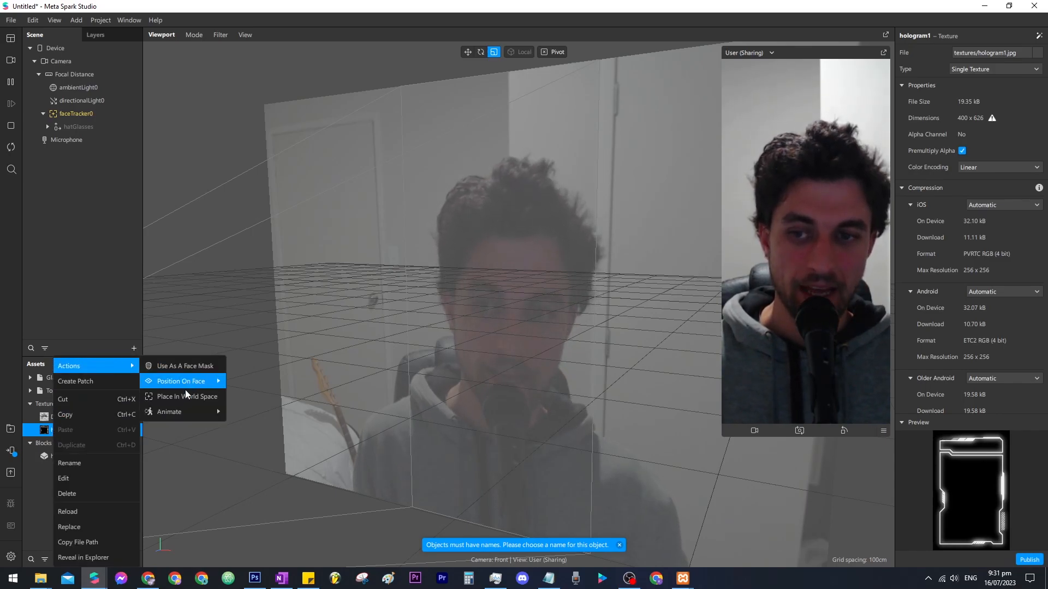
mouse_move(188, 408)
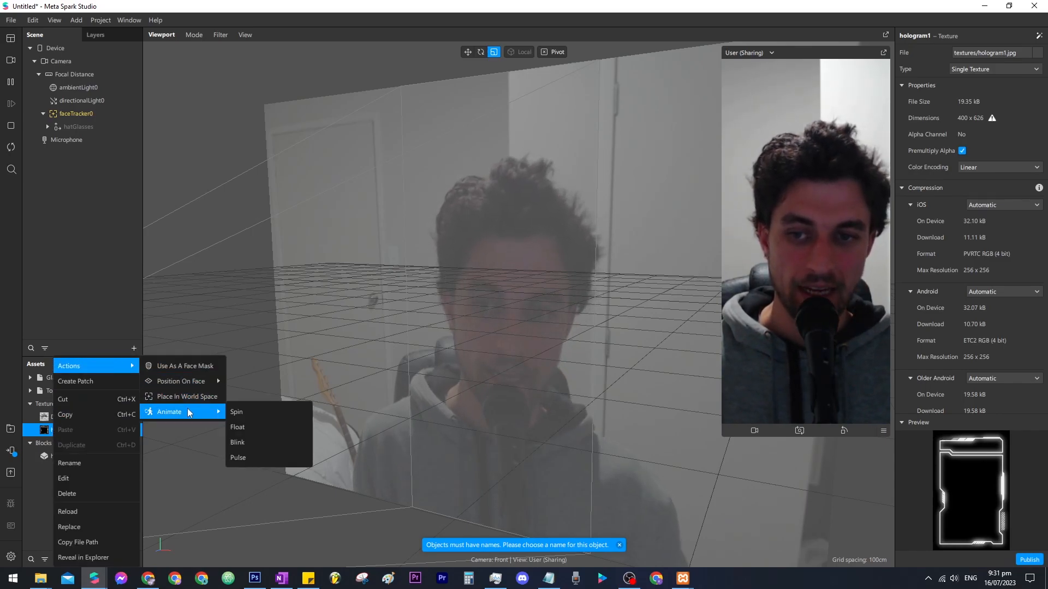
left_click(253, 412)
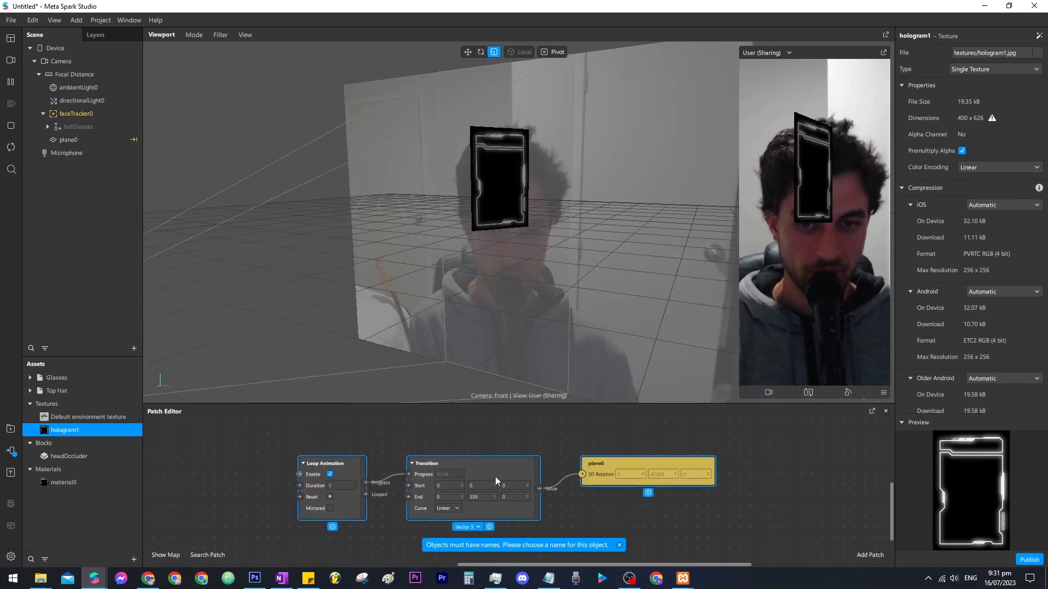
Delete the Loop Animation, Transition and plane rotation patches and close the Patch Editor
left_click_drag(513, 468, 522, 472)
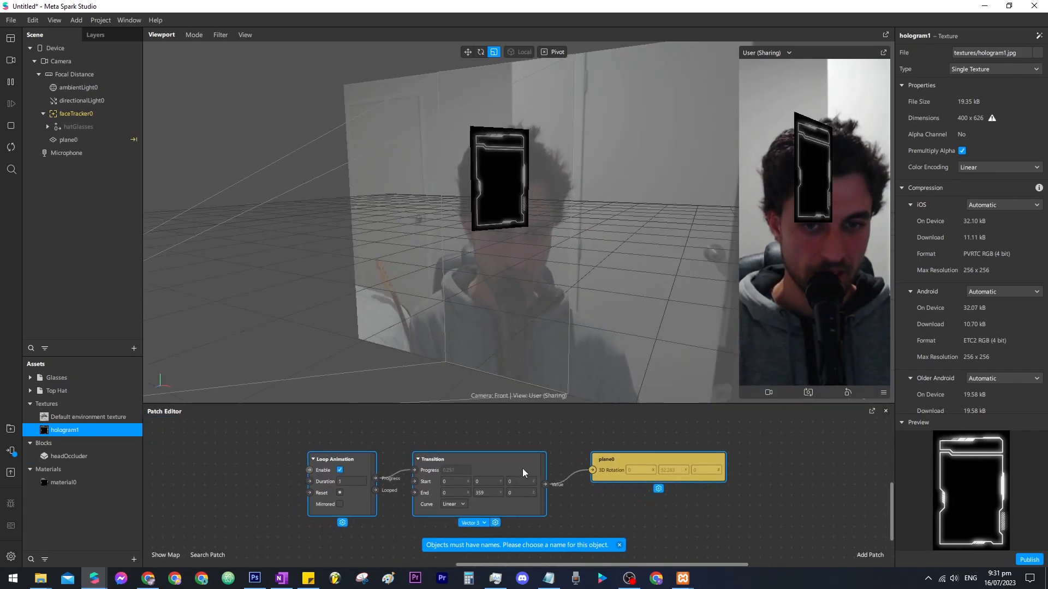
key("Delete")
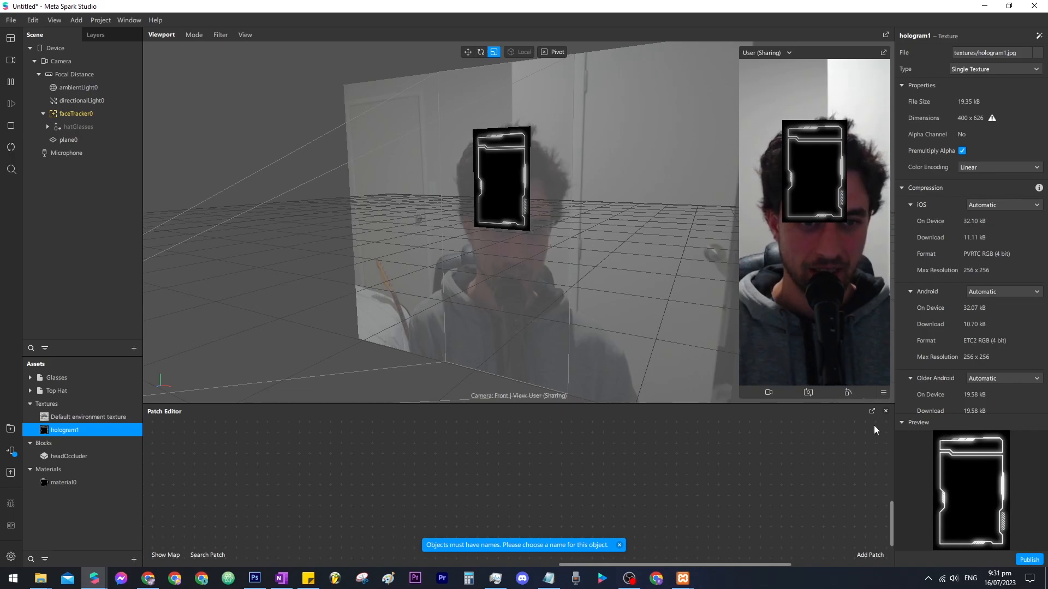
left_click(885, 411)
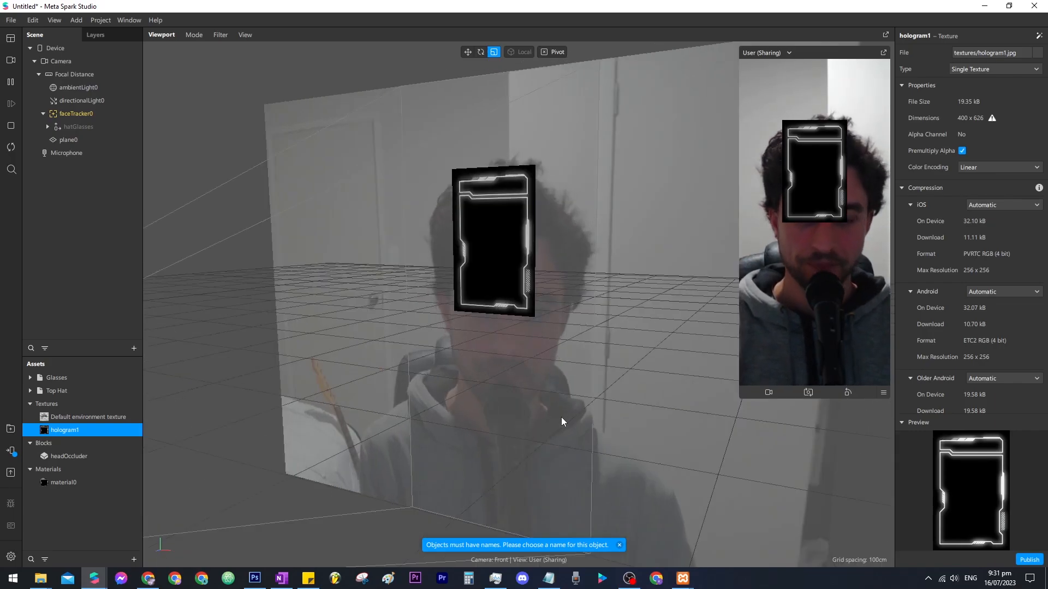
Change the hologram plane's material to the Flat shader type with the Screen blend mode
left_click(98, 140)
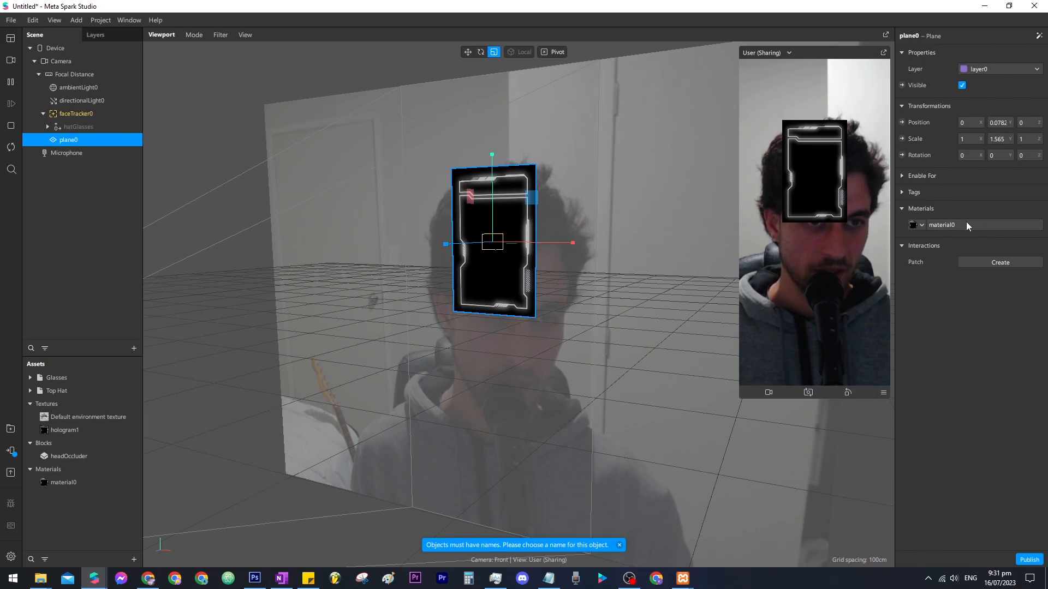
left_click(946, 224)
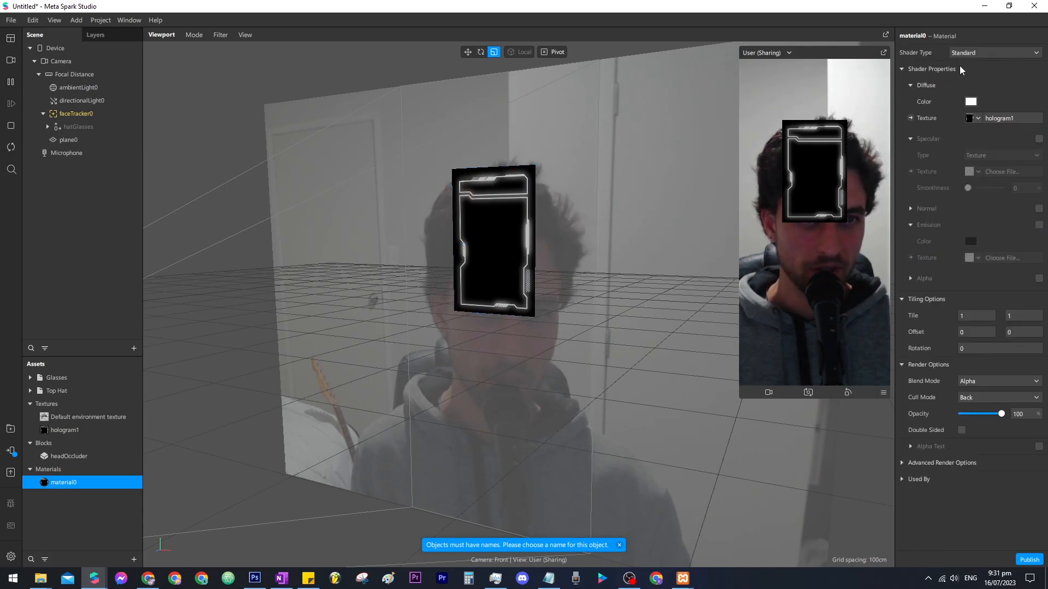
left_click(970, 55)
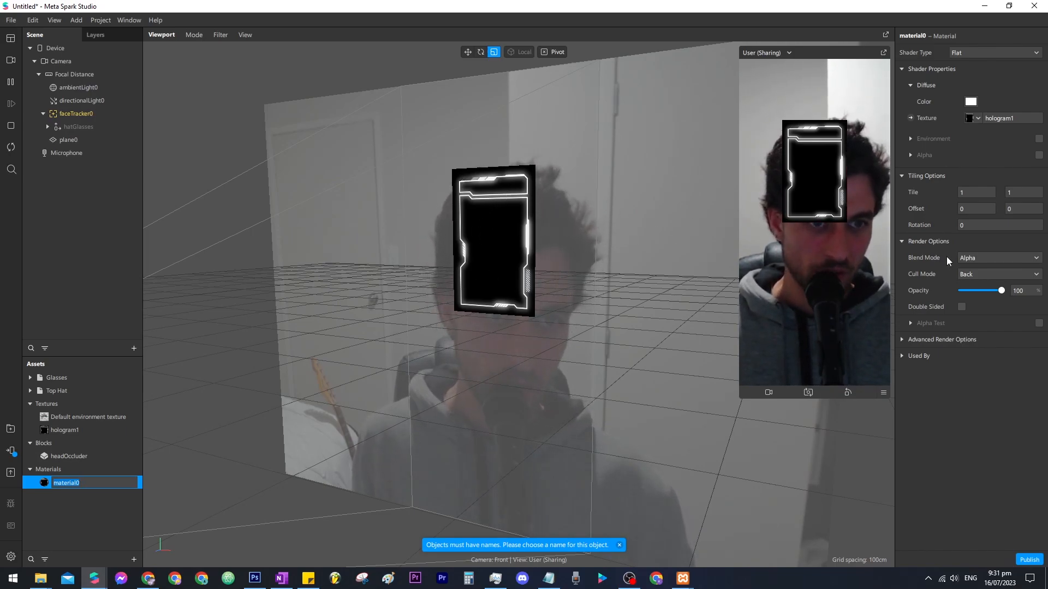
left_click(978, 256)
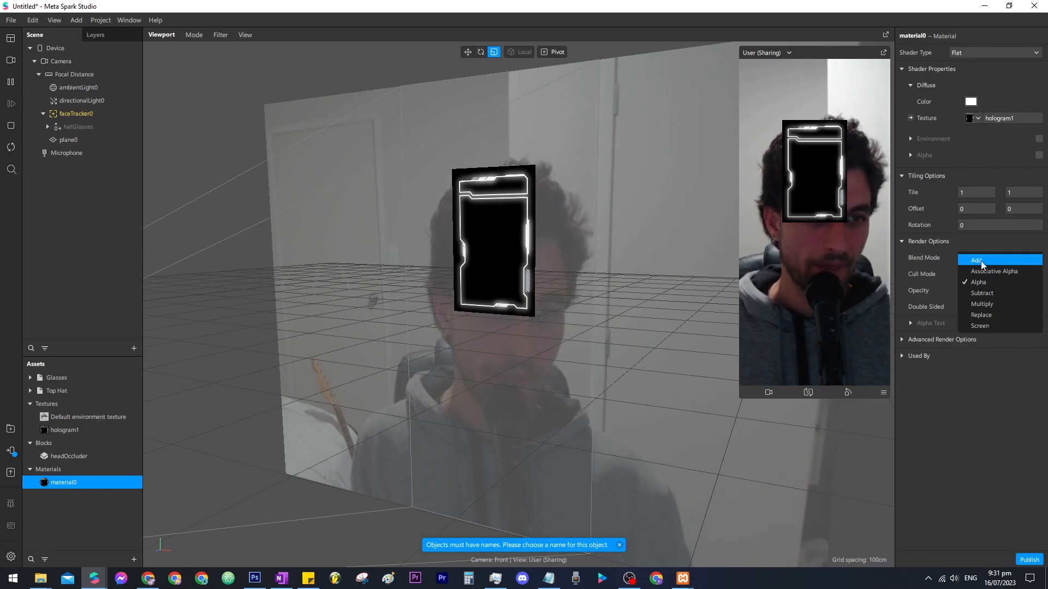
left_click(986, 326)
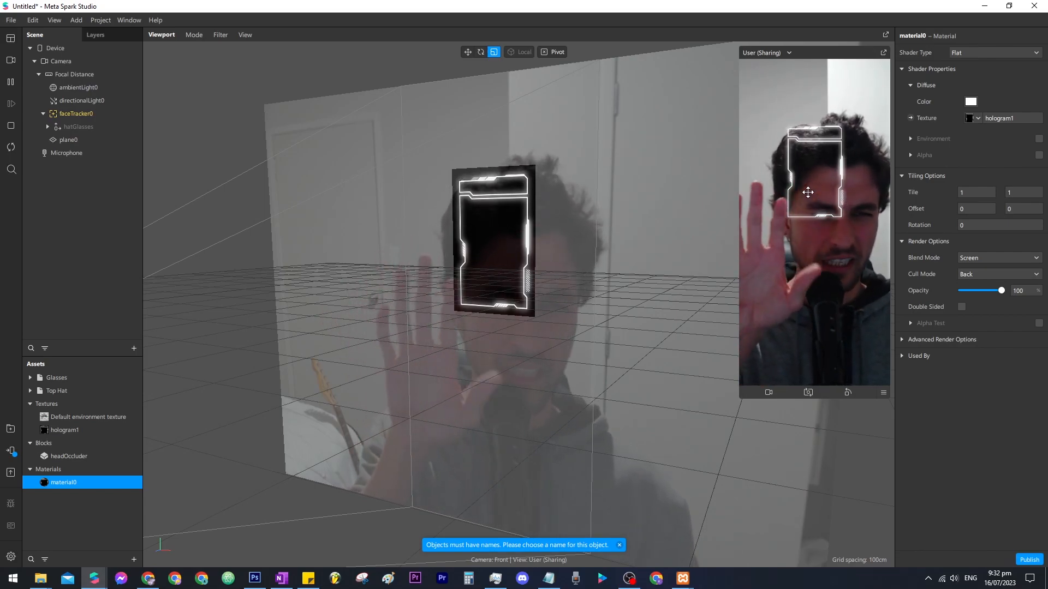
Nest plane0 under faceTracker0 and move it sideways and forward to about 0.029 X and 0.045 Z
left_click(132, 224)
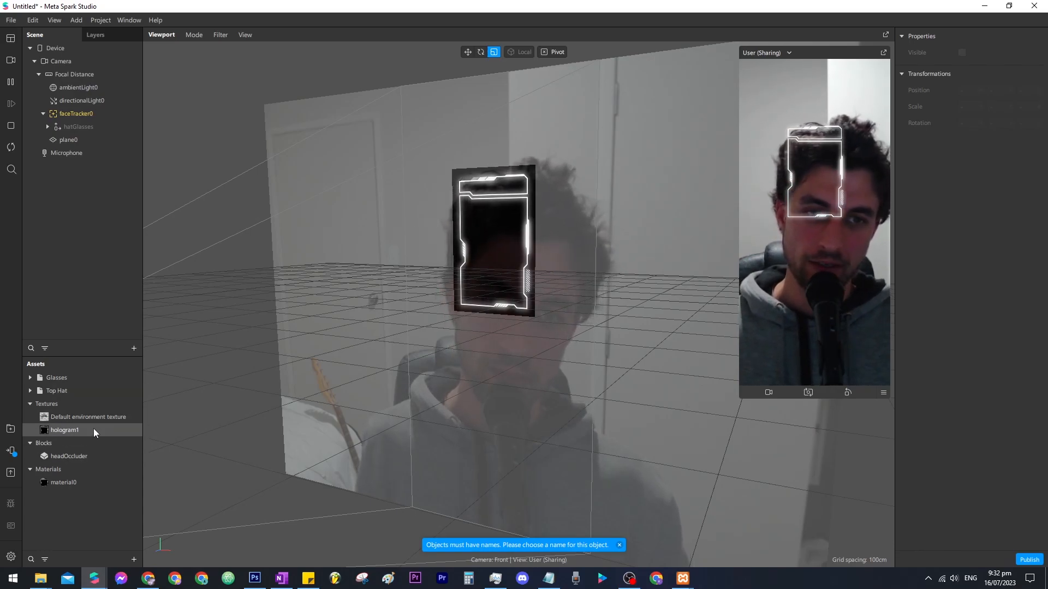
left_click(64, 140)
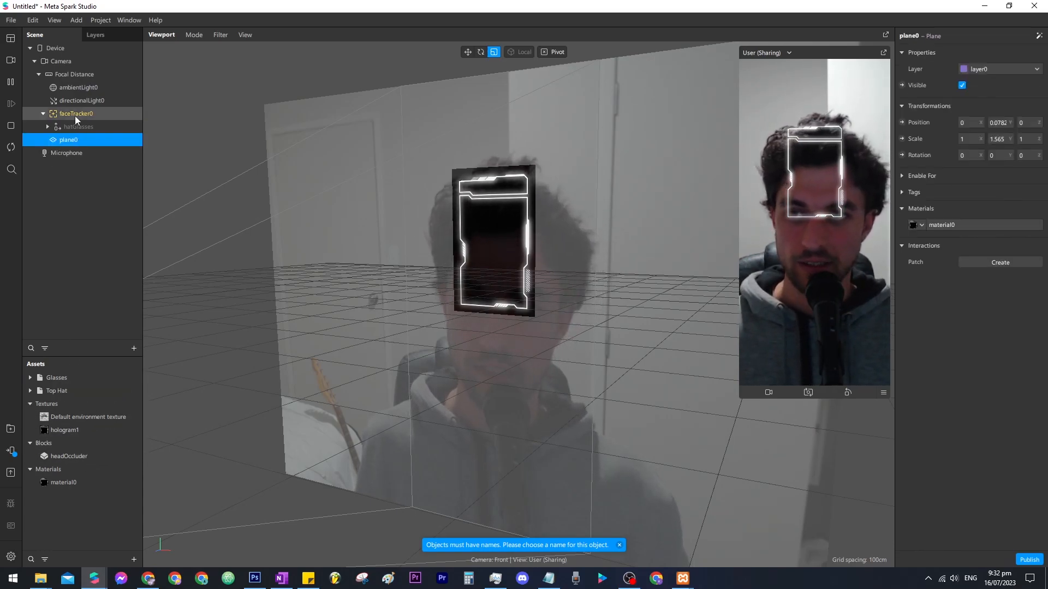
key("w")
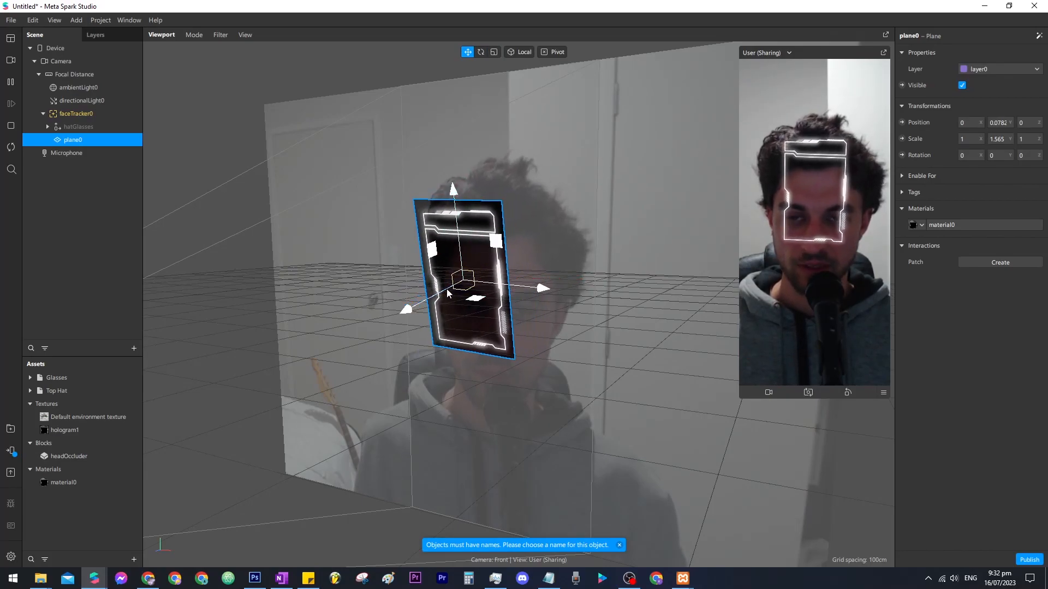
left_click_drag(428, 300, 403, 313)
left_click_drag(524, 300, 562, 298)
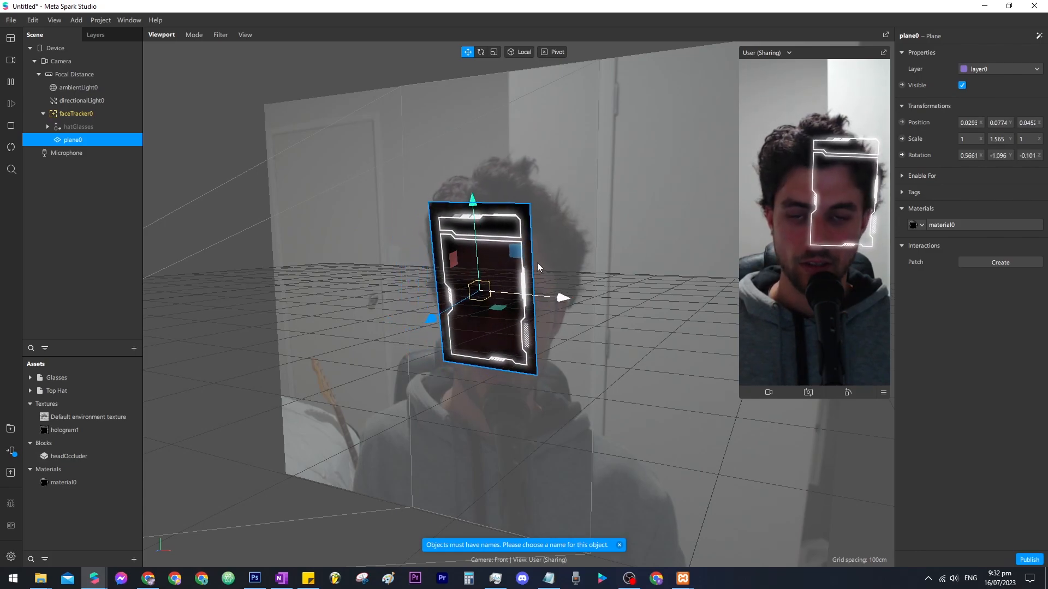
left_click(481, 52)
left_click(468, 52)
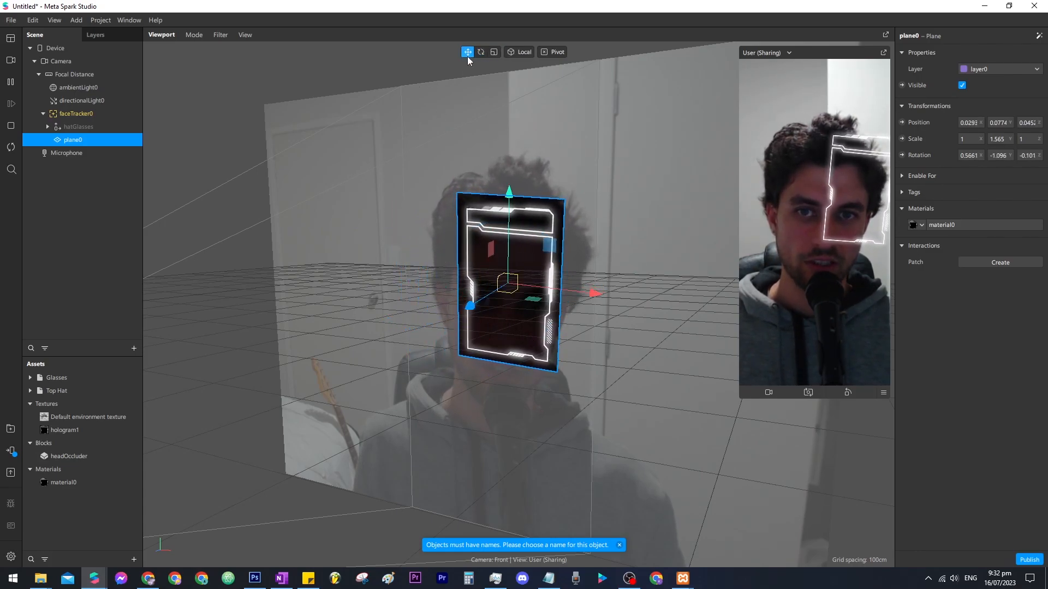
left_click(481, 52)
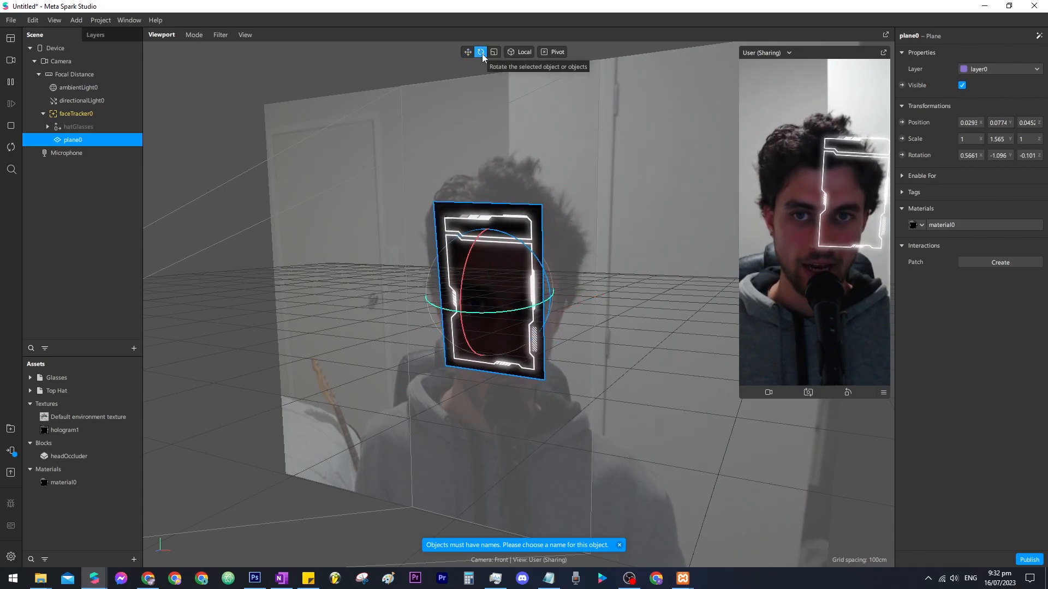
left_click(492, 52)
Lower the hologram plane to about 0.062 Y and rotate it to about -88 degrees around Z
key("w")
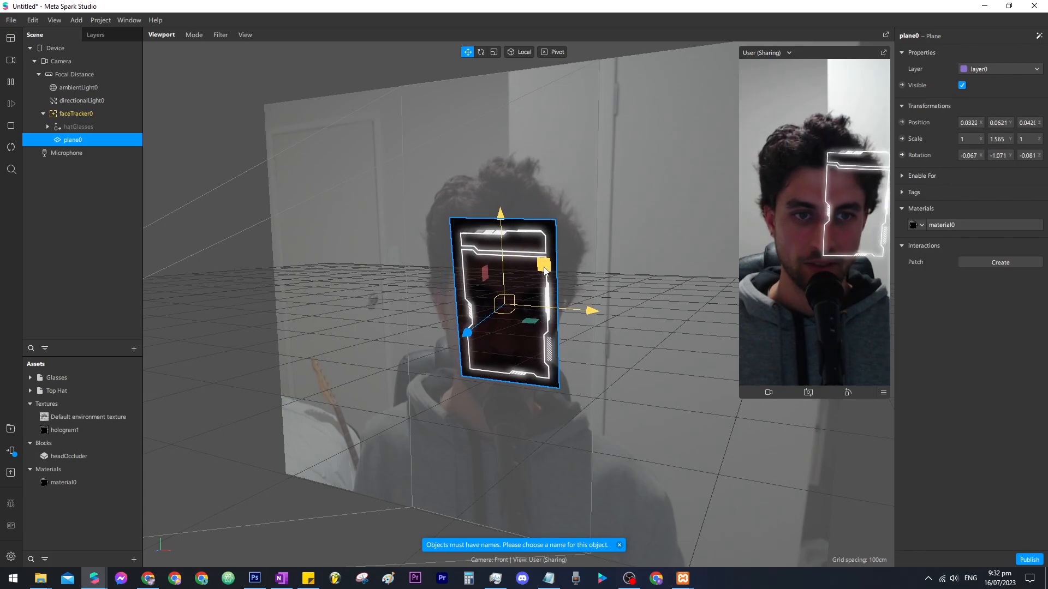
key("e")
left_click_drag(533, 266, 528, 292)
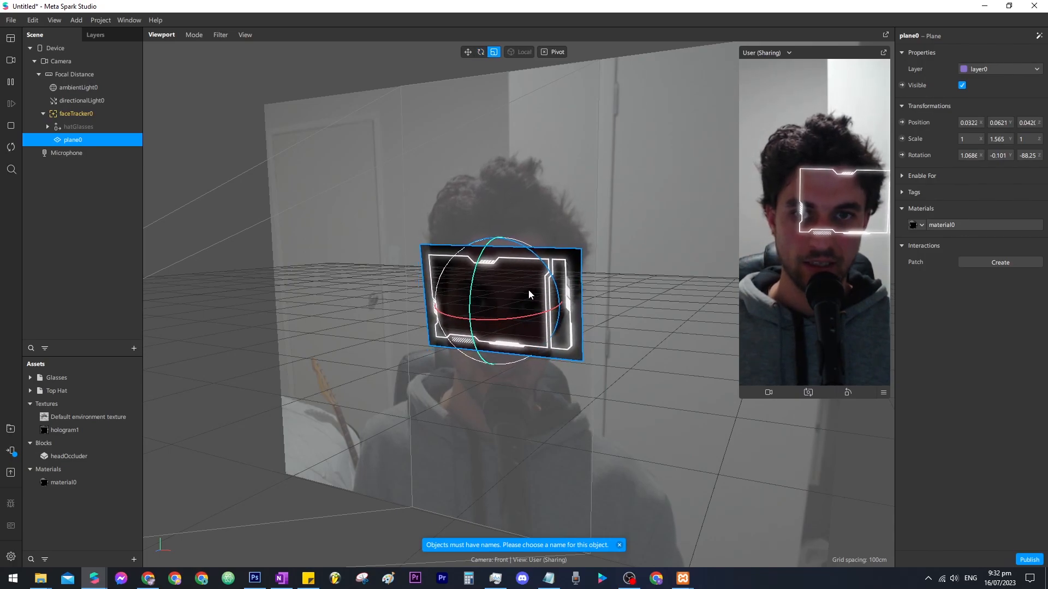
Shrink the hologram plane to about 0.686 by 1.073 and lower it to about 0.038 Y over one eye
key("r")
left_click_drag(543, 359, 522, 337)
key("w")
left_click_drag(535, 345, 539, 368)
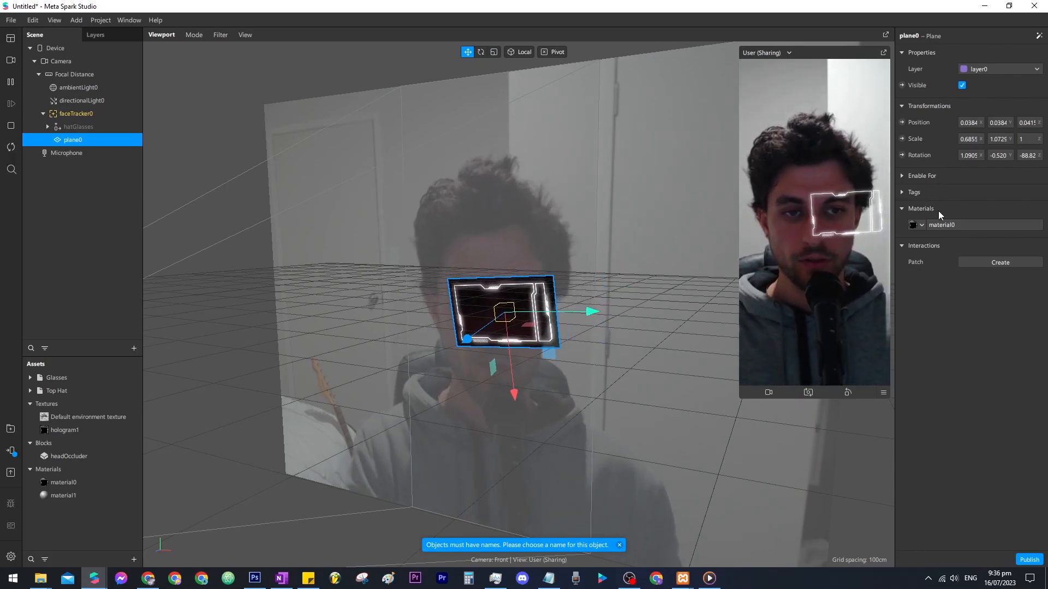
Set the diffuse color of the hologram plane's material0 to cyan #00ffee
left_click(945, 227)
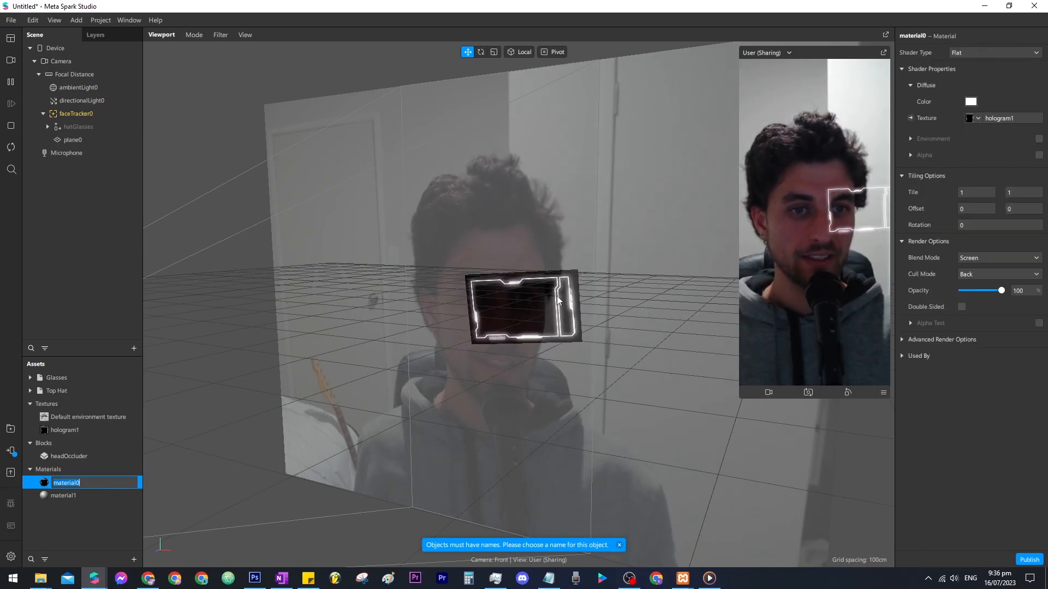
left_click(976, 102)
left_click(584, 196)
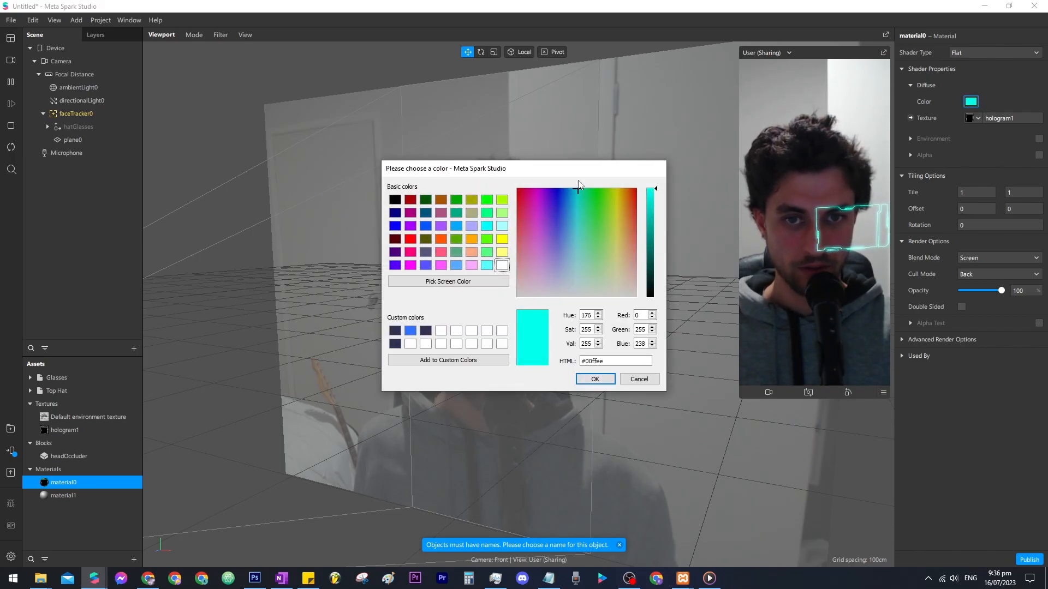
left_click(595, 379)
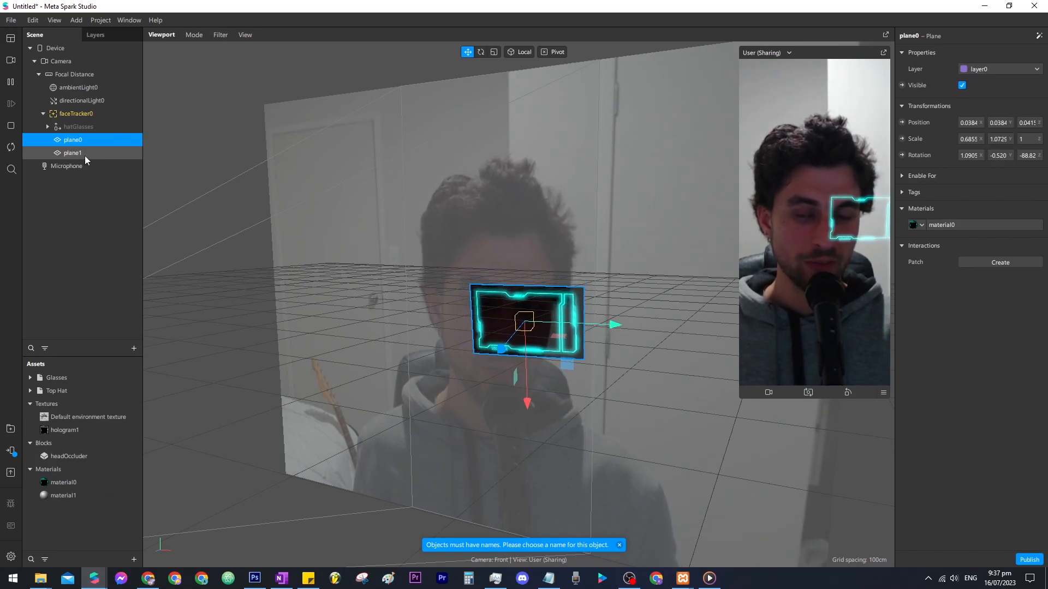
Delete the copied plane1, duplicate plane0 with its own material, and move the new copy to about -0.068 X and 0.099 Y
left_click(82, 153)
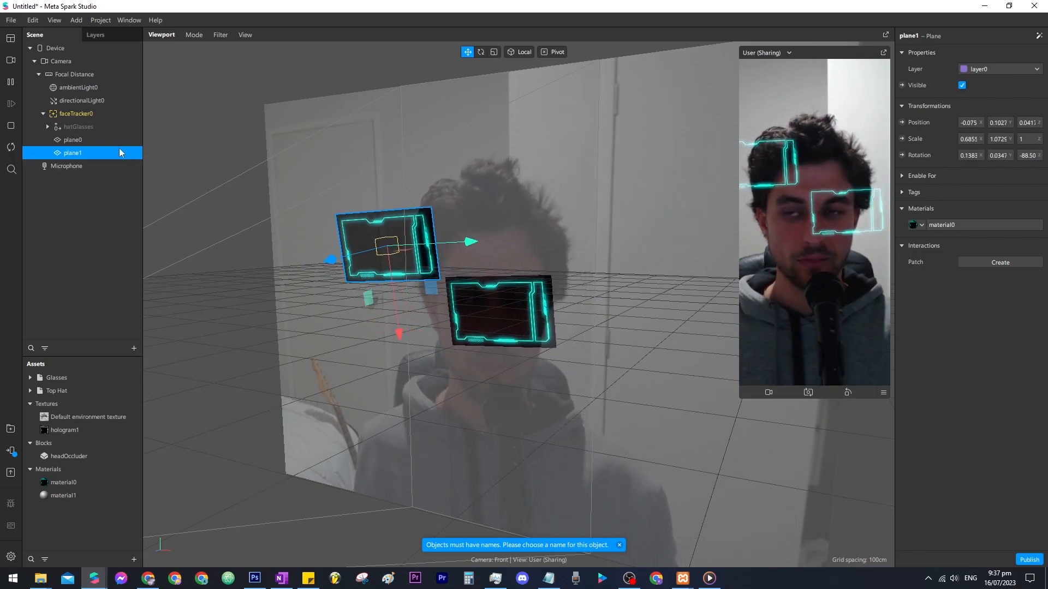
key("Delete")
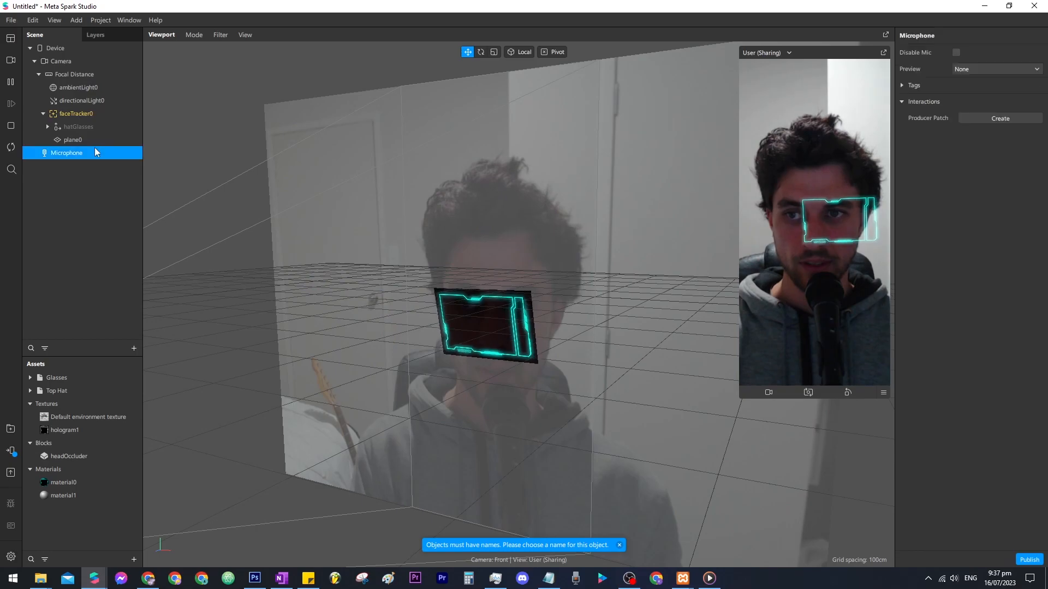
left_click(93, 141)
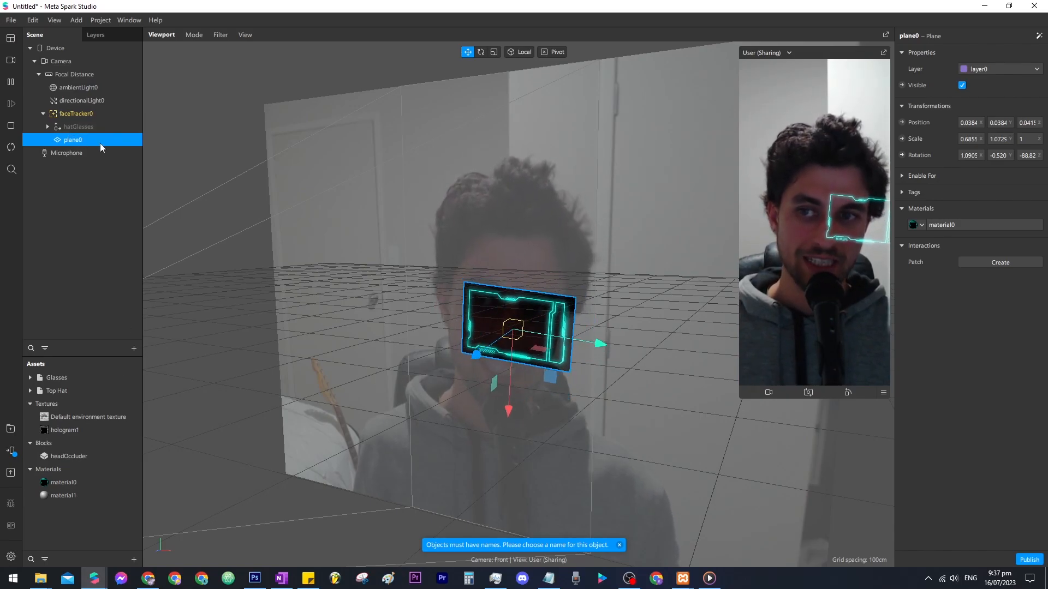
key("ctrl+d")
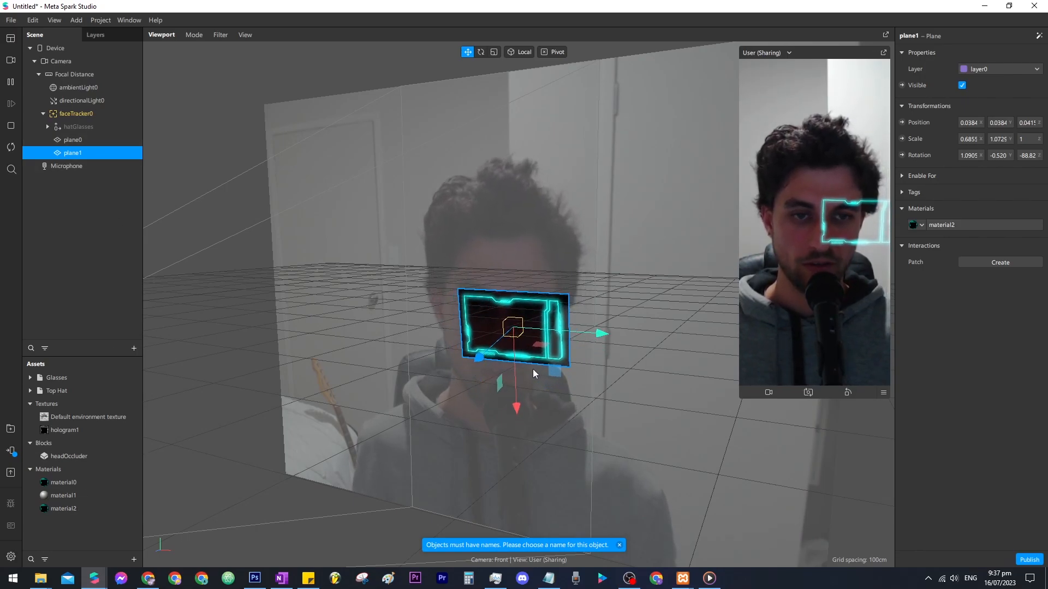
left_click_drag(523, 351, 397, 275)
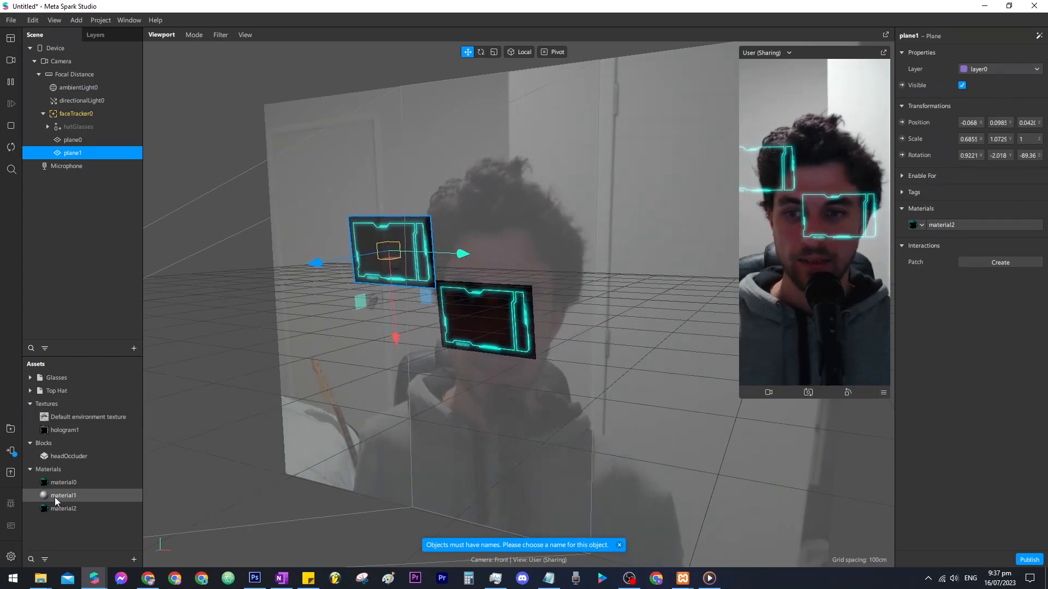
Set the diffuse color of plane1's material2 to magenta #e100ff
left_click(85, 131)
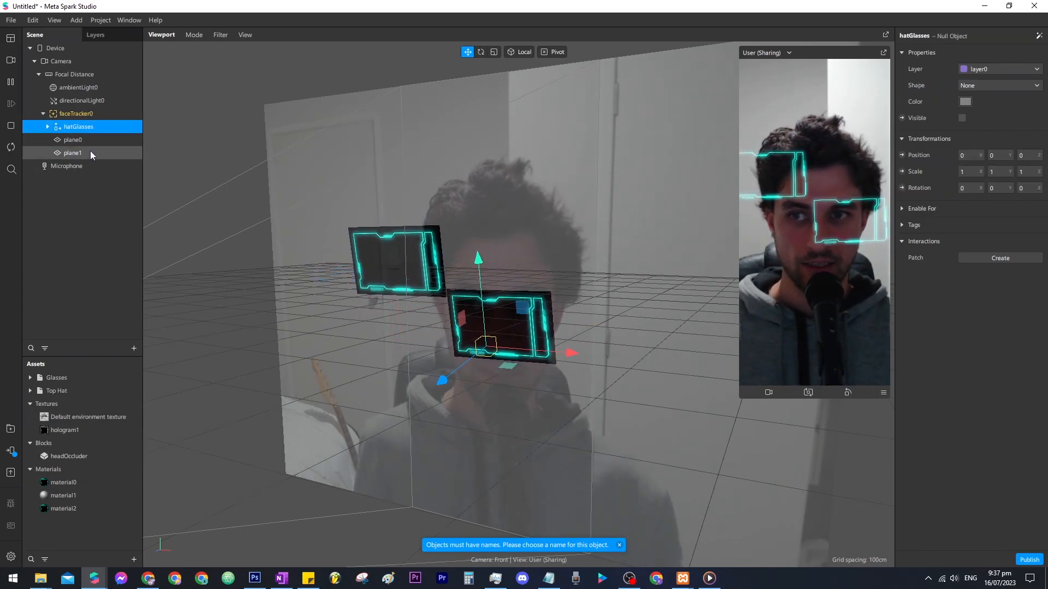
left_click(91, 153)
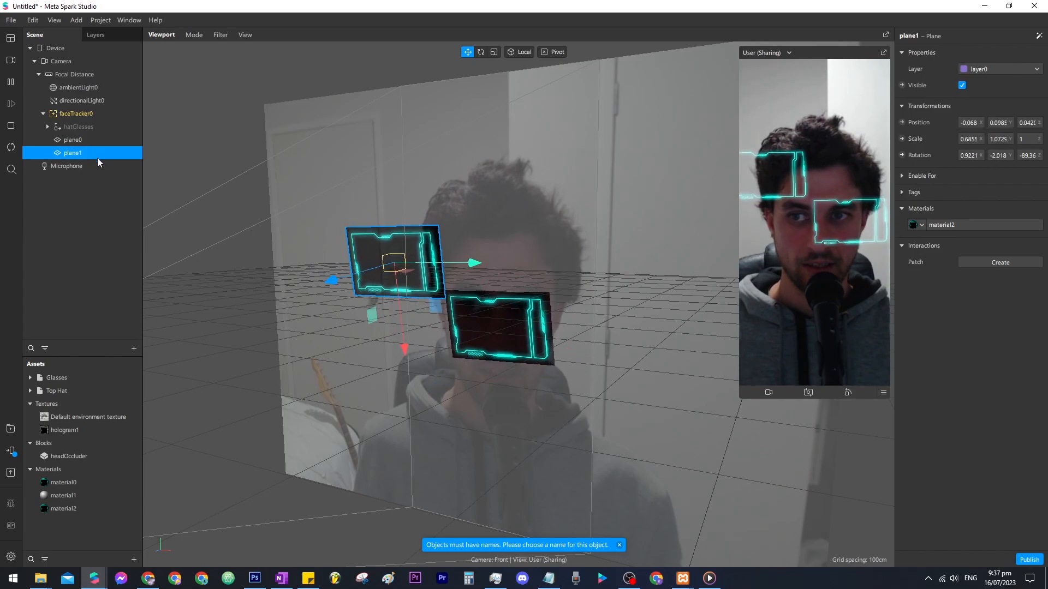
left_click(941, 225)
left_click(971, 101)
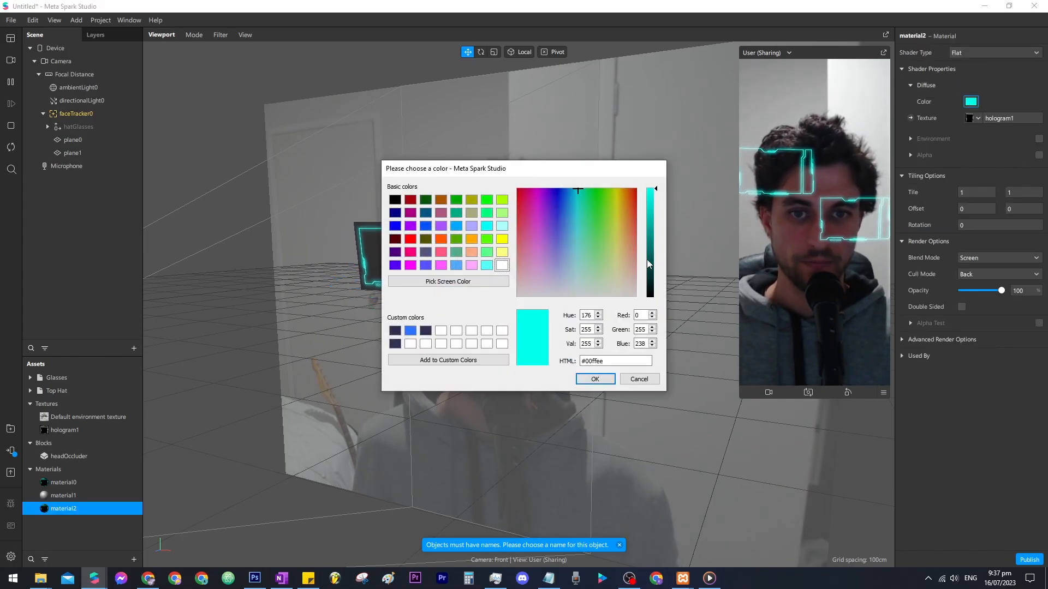
left_click(535, 200)
left_click(595, 378)
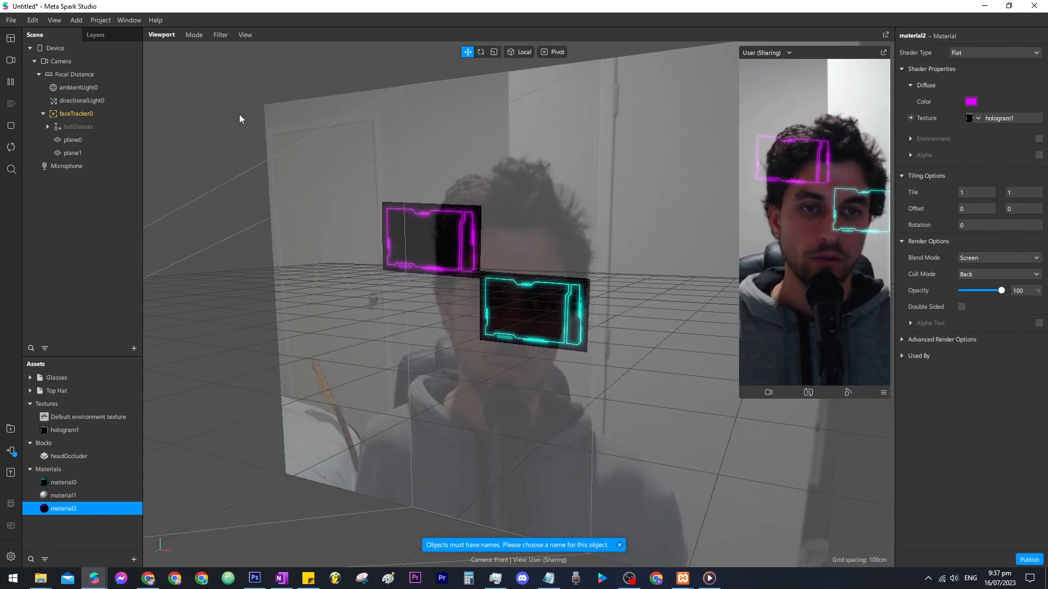
Duplicate plane1 with its own material and set the copy's material3 diffuse color to orange #ff8c00
left_click(95, 153)
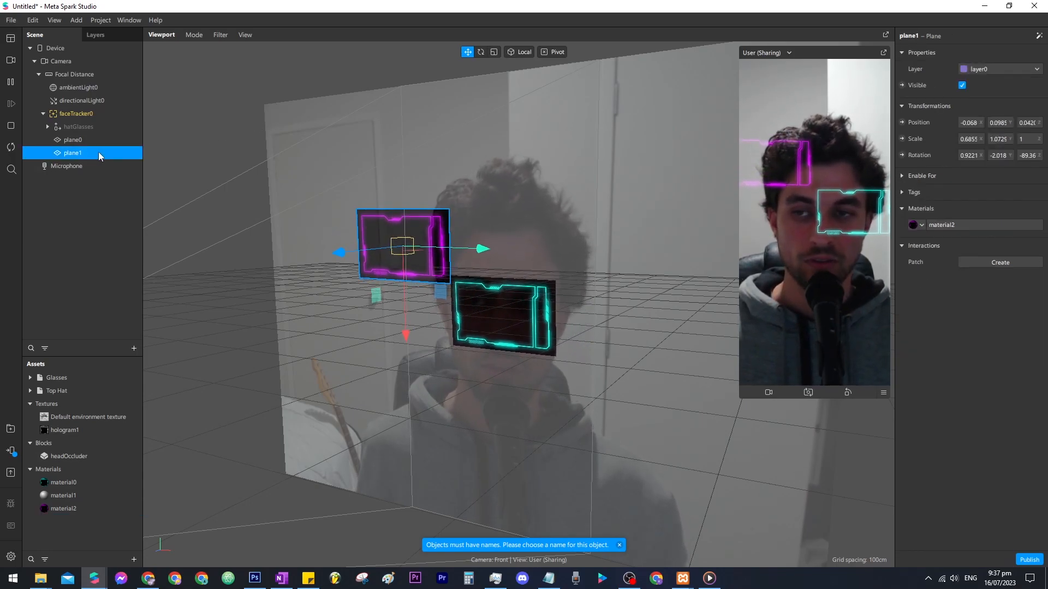
key("ctrl+d")
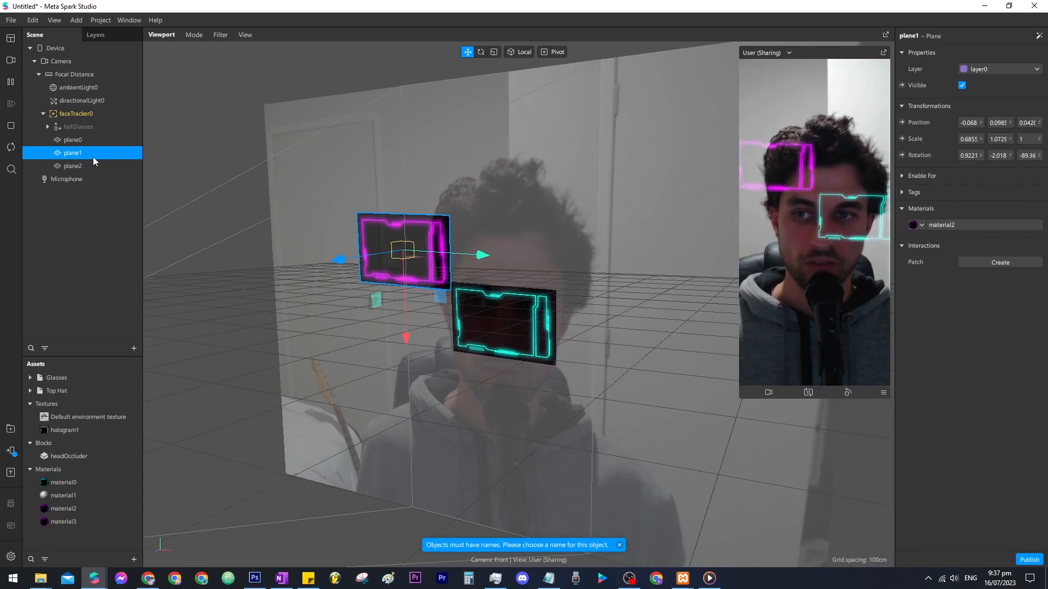
left_click(80, 165)
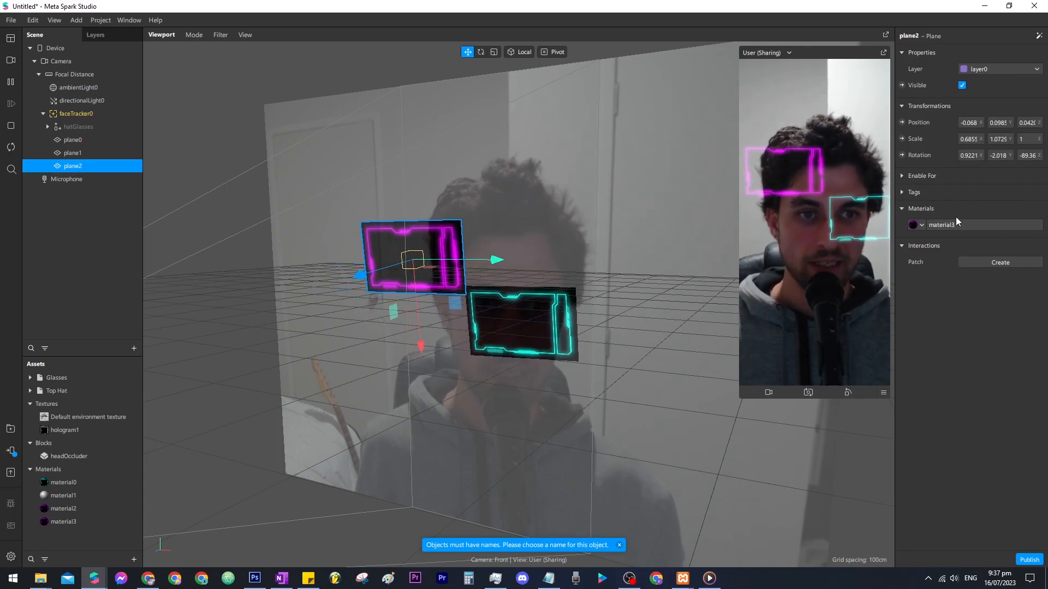
left_click(955, 224)
left_click(971, 102)
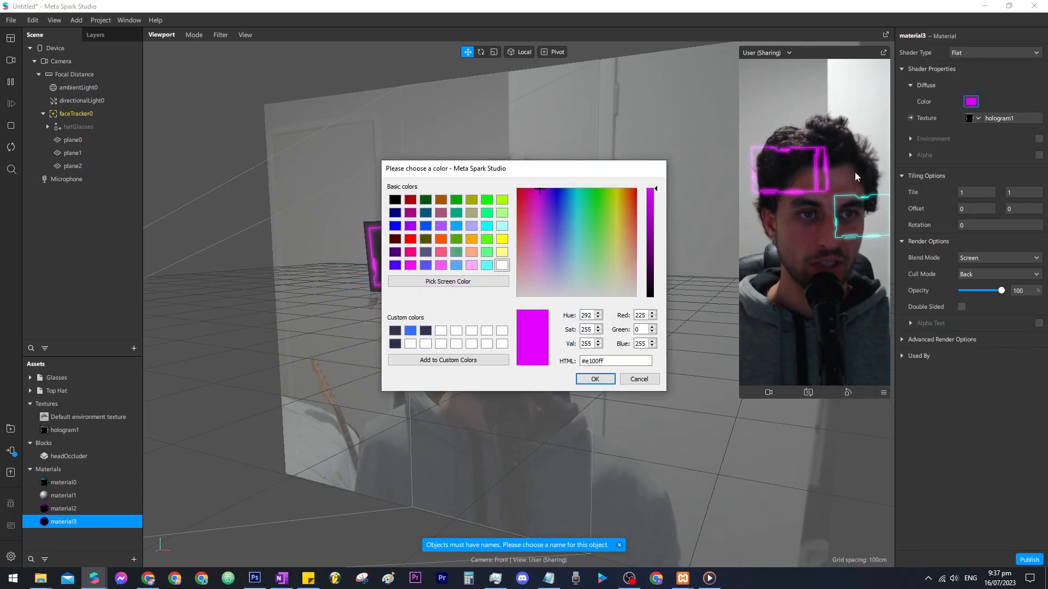
left_click_drag(626, 180, 626, 179)
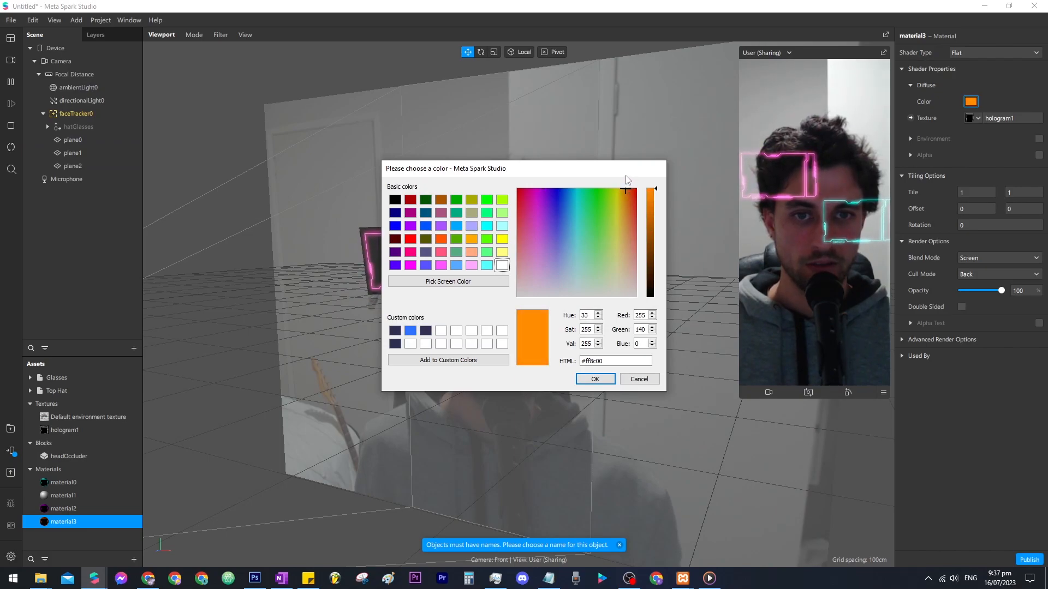
left_click(597, 381)
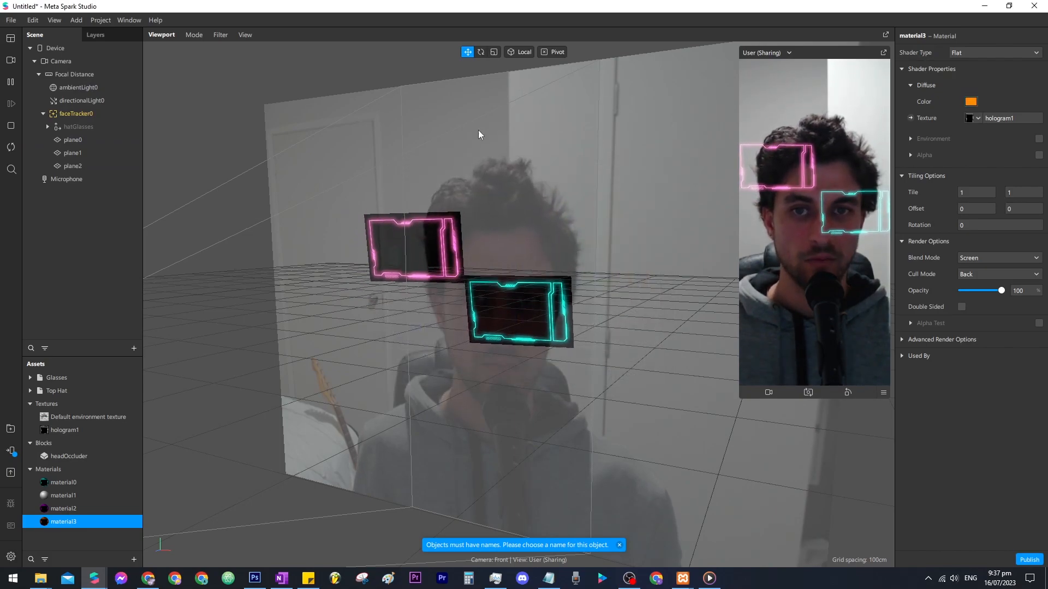
Move orange plane2 below the magenta one, rotate it upright to about 180 degrees around Z and shrink it to about 0.546 by 0.854
left_click(93, 165)
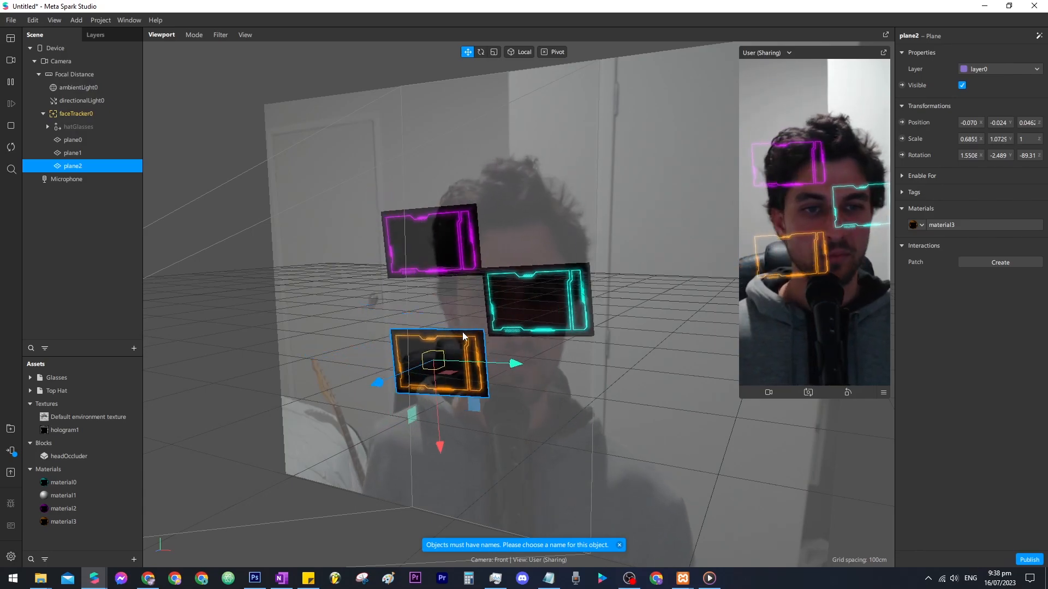
key("e")
left_click_drag(470, 351, 400, 395)
key("r")
key("w")
left_click_drag(390, 403, 404, 404)
Shrink magenta plane1 to about 0.586 by 0.918 and reposition it just above the orange plane
left_click(428, 262)
left_click_drag(463, 298, 478, 289)
key("r")
key("w")
Duplicate cyan plane0 keeping material0 and move it beside the orange plane, to about -0.139 X and -0.001 Y
left_click(81, 141)
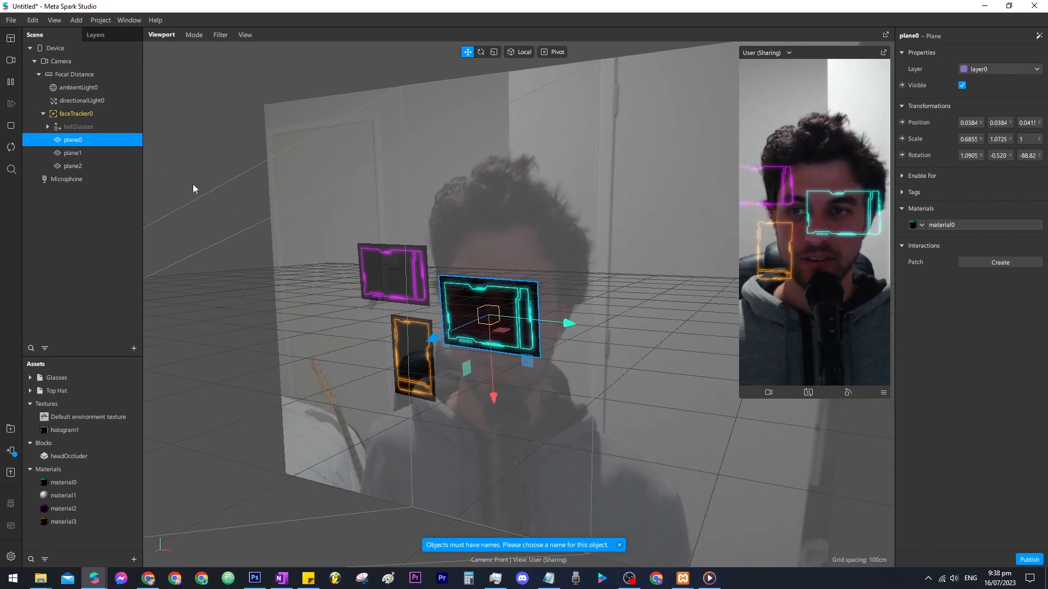
key("ctrl+d")
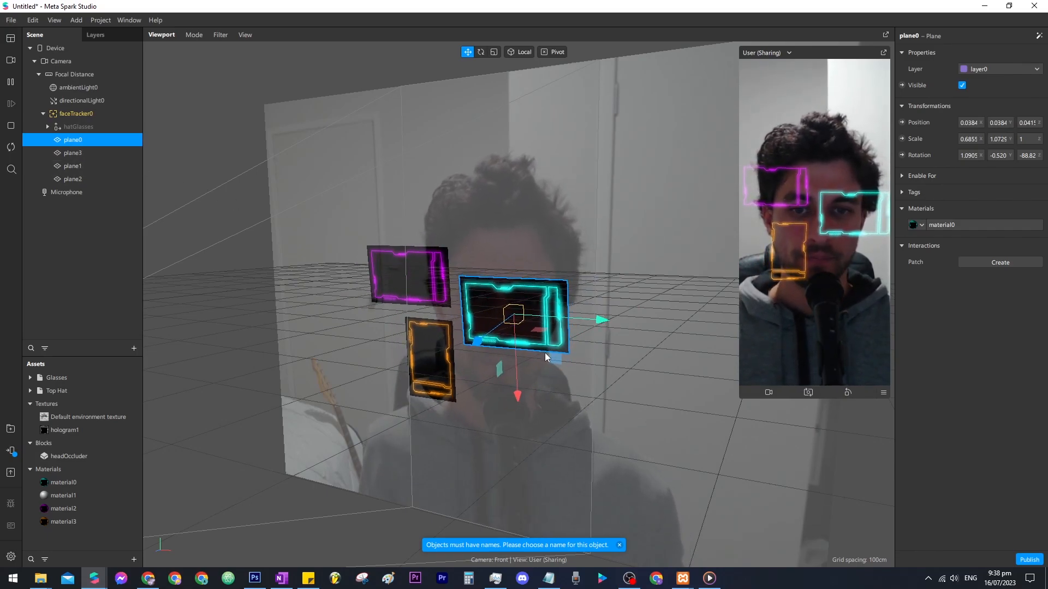
left_click_drag(550, 359, 382, 391)
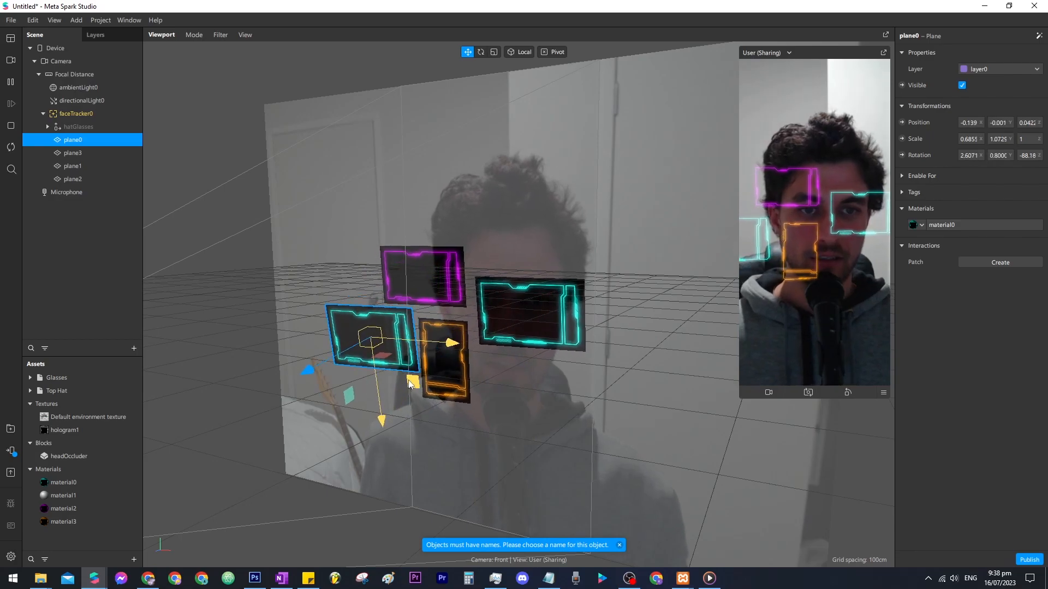
Duplicate magenta plane1 keeping material2 and move it below the eye hologram, to about 0.068 X and -0.024 Y
left_click(409, 275)
key("ctrl+d")
left_click_drag(447, 329, 577, 441)
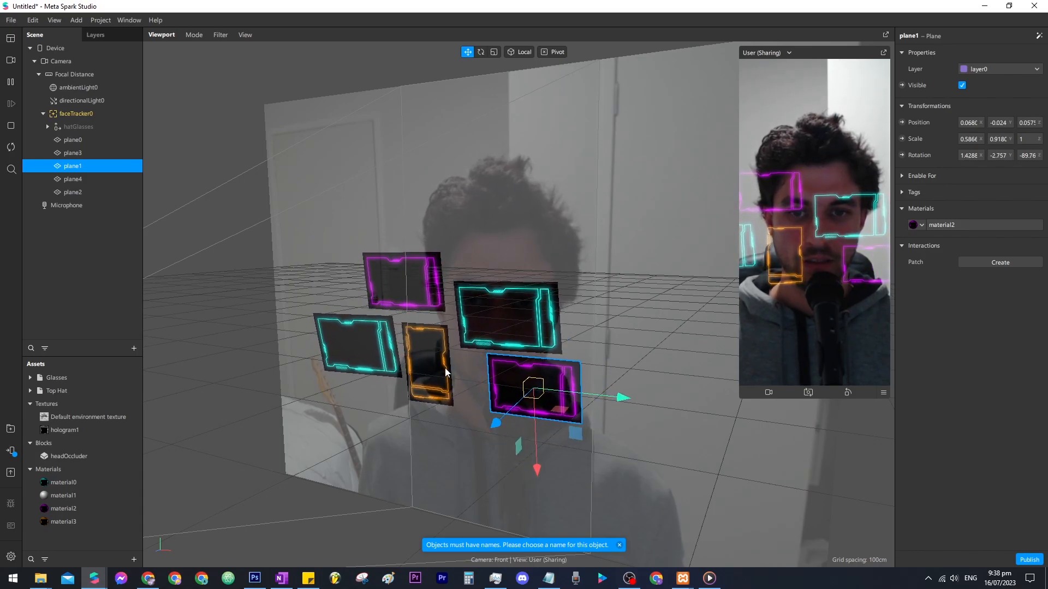
Duplicate orange plane2 keeping material3 and move it above the eye hologram, to about 0.042 X and 0.123 Y
left_click(437, 353)
key("ctrl+d")
left_click_drag(400, 407, 475, 282)
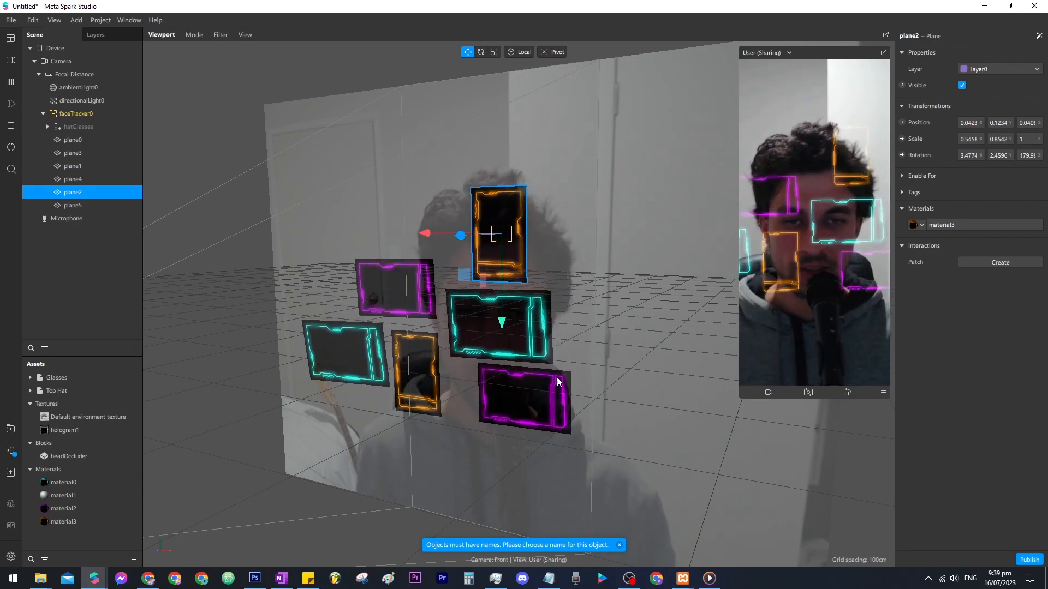
Switch to the v2face2 folder in File Explorer and import FullScreenBlack.arblockpkg into the project's assets
key("alt+Tab")
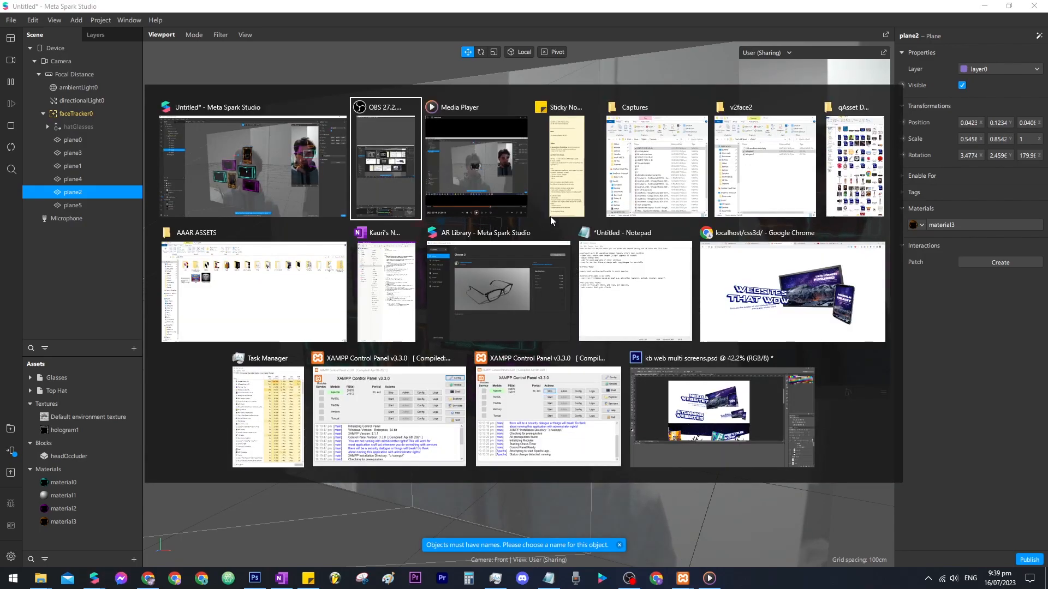
left_click(756, 181)
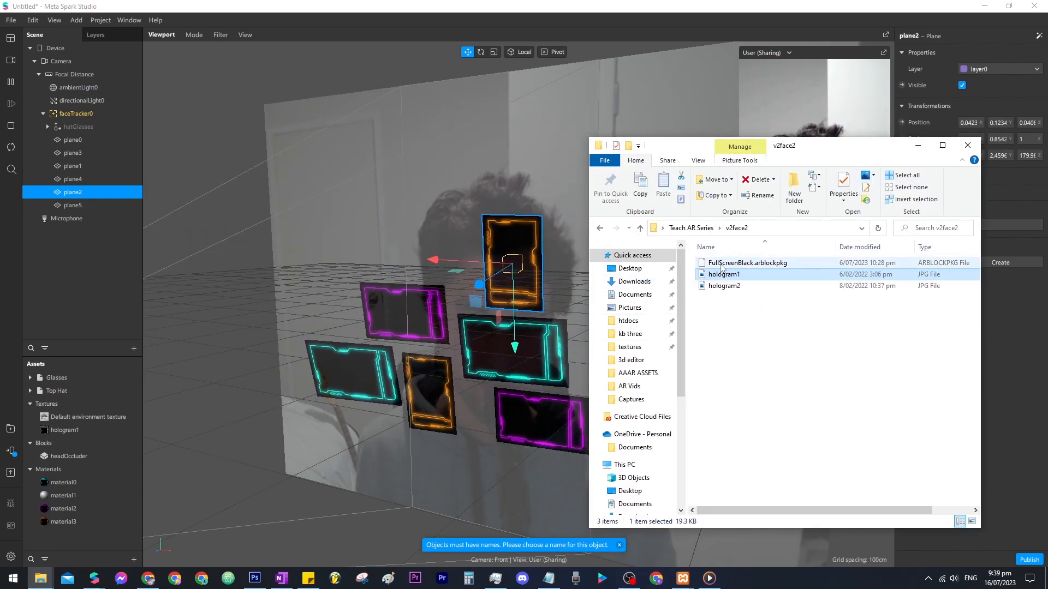
left_click_drag(740, 269, 93, 542)
left_click(98, 536)
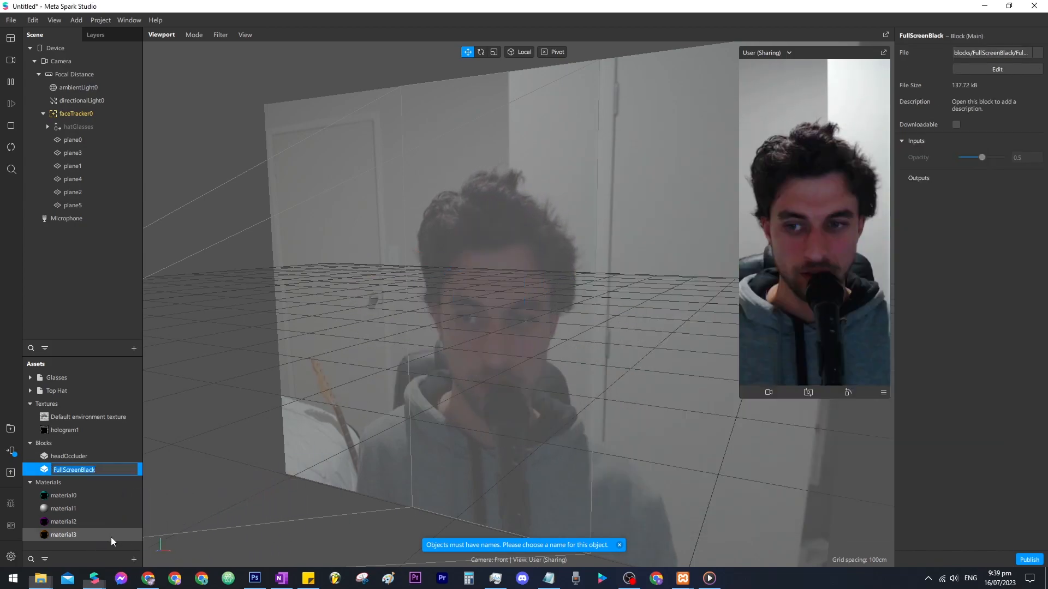
Add the FullScreenBlack block to the scene under Focal Distance and reorder it above faceTracker0
left_click(61, 455)
double_click(49, 470)
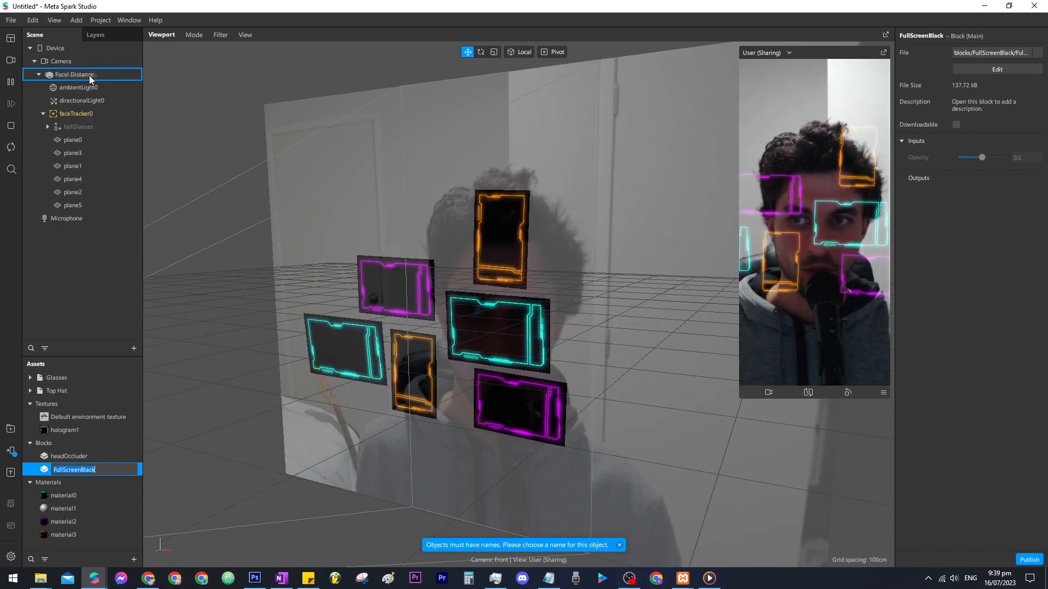
left_click_drag(91, 78, 91, 75)
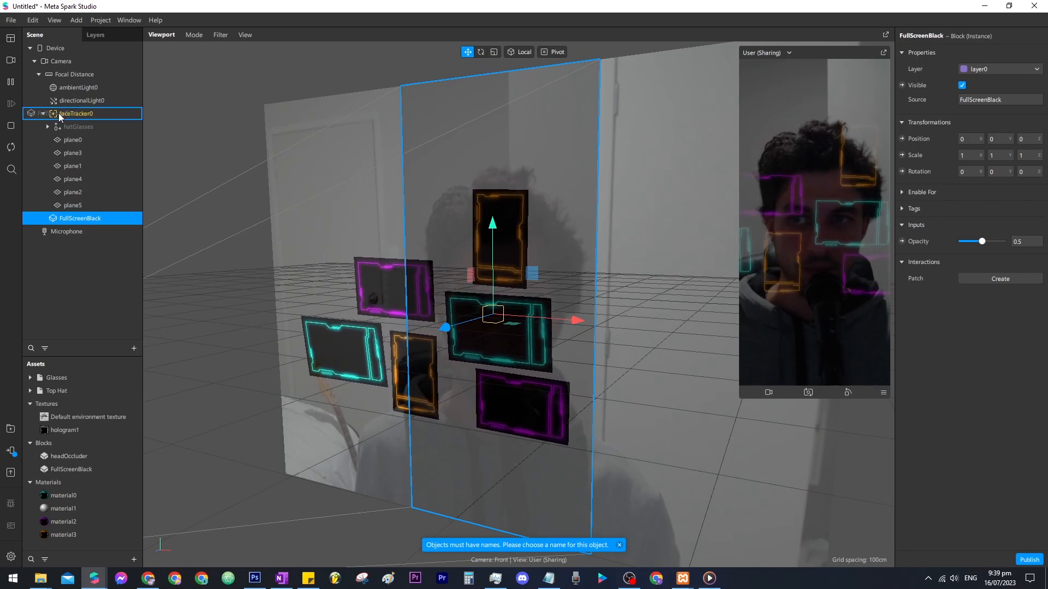
left_click_drag(63, 107, 63, 107)
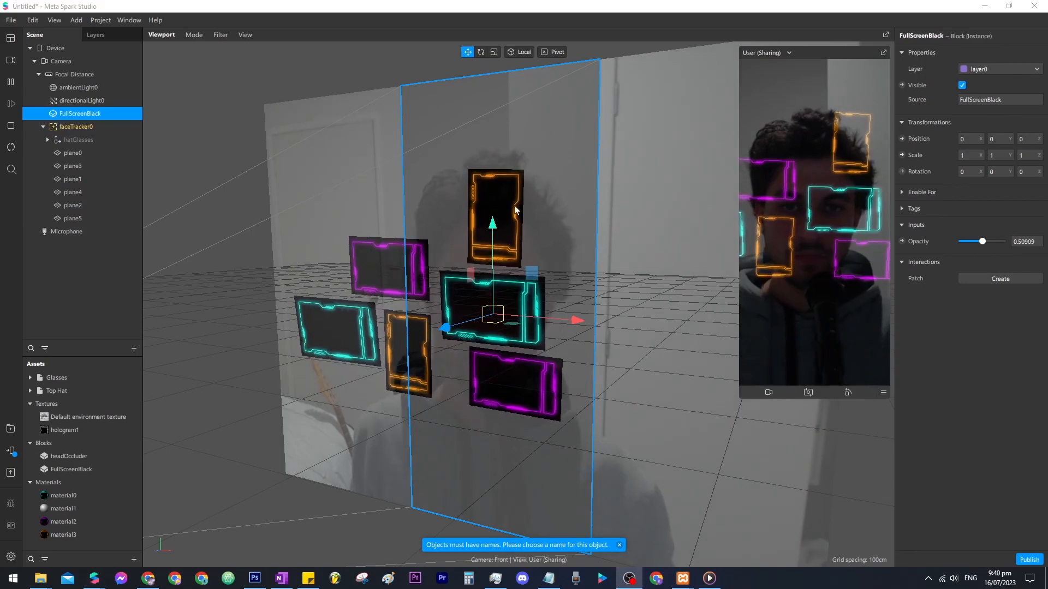
Set the FullScreenBlack block's opacity to about 0.6 to darken the camera image behind the holograms
left_click(67, 103)
left_click(71, 113)
left_click_drag(1007, 244, 985, 241)
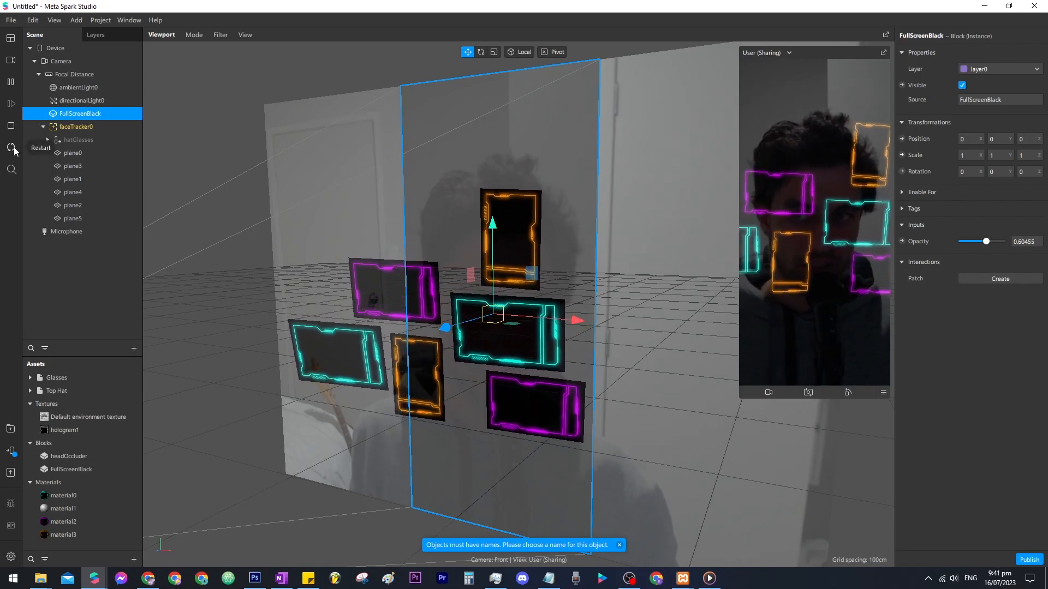
left_click(988, 242)
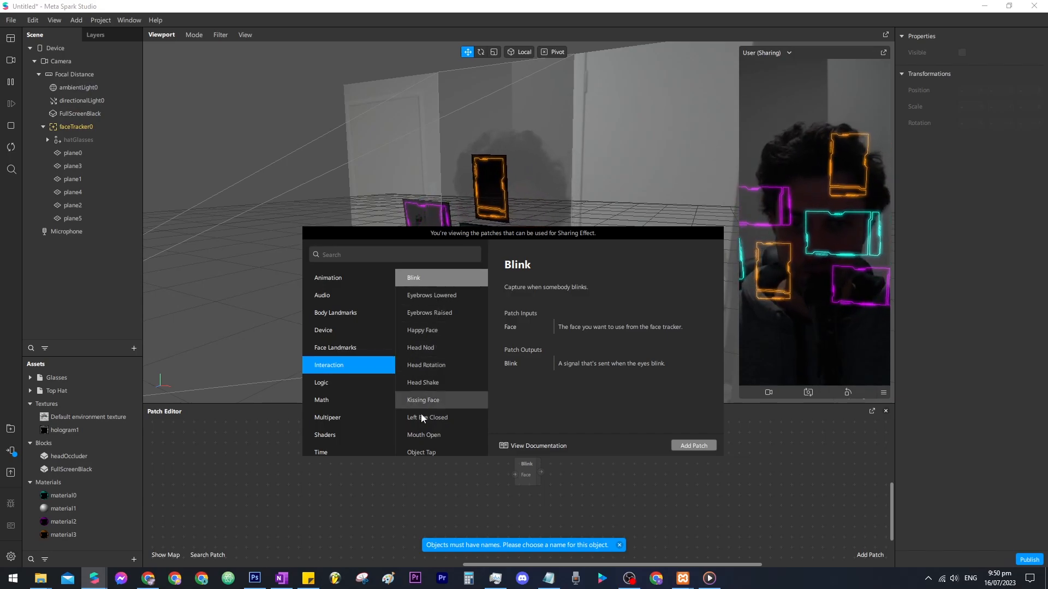
scroll(438, 378, "up", 5)
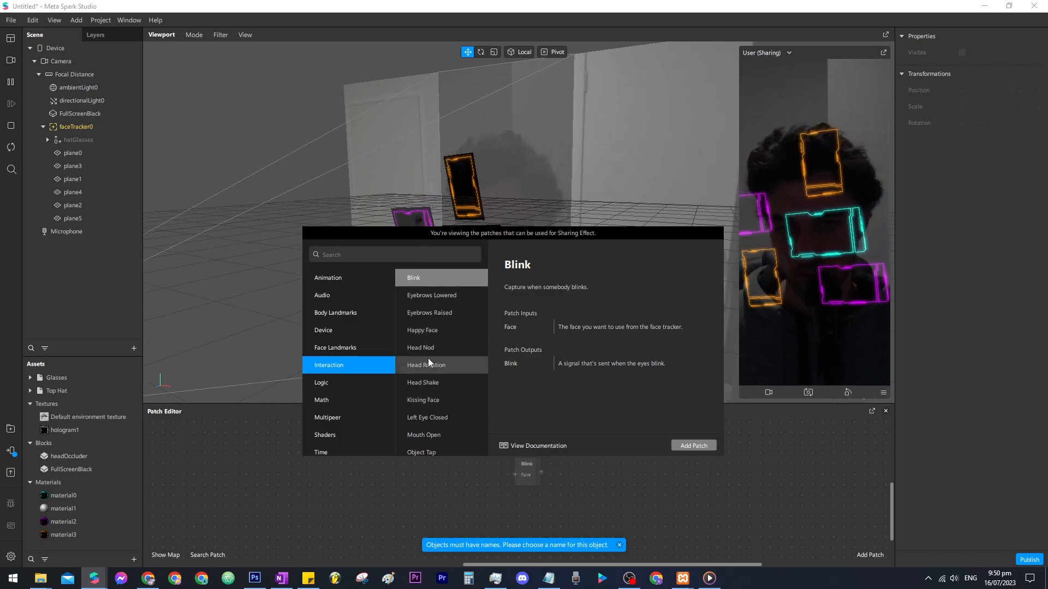
scroll(440, 329, "down", 4)
scroll(449, 372, "up", 5)
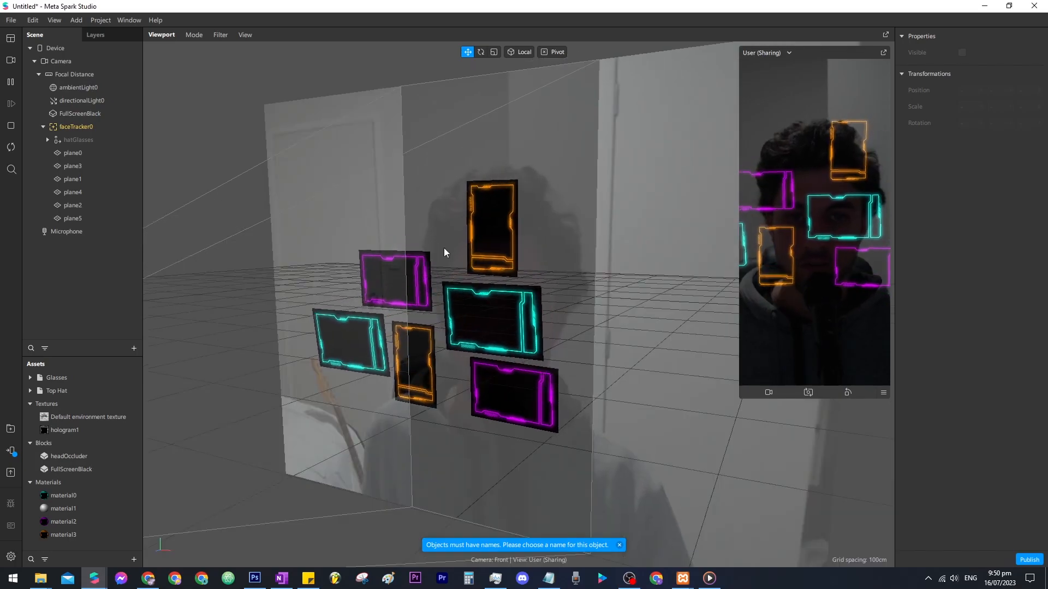
Create a patch for faceTracker0 and arrange the Face Finder patch in a row ahead of Face Select
left_click(93, 127)
right_click(71, 126)
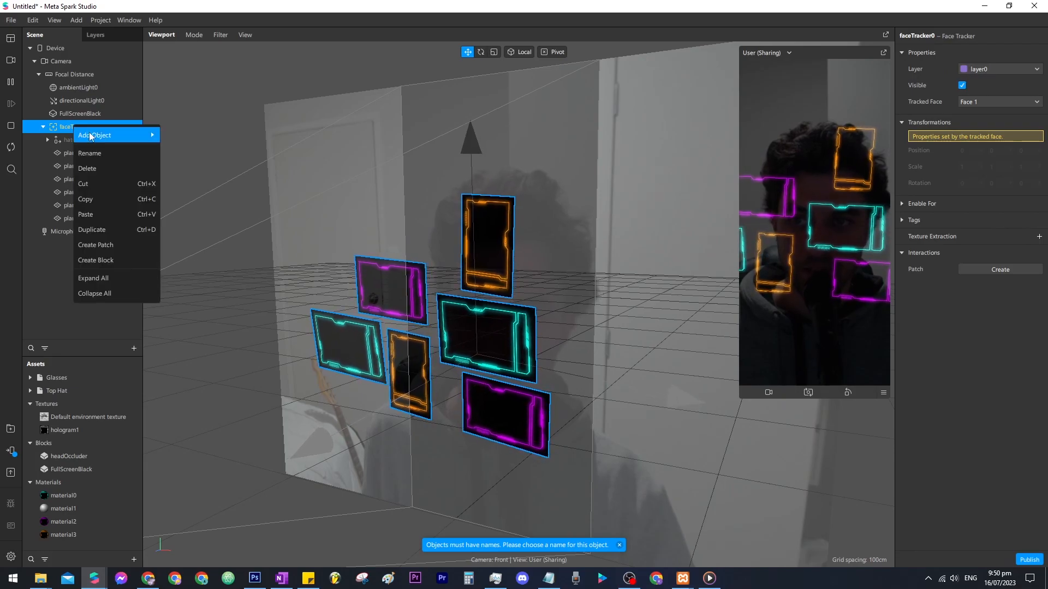
left_click(103, 247)
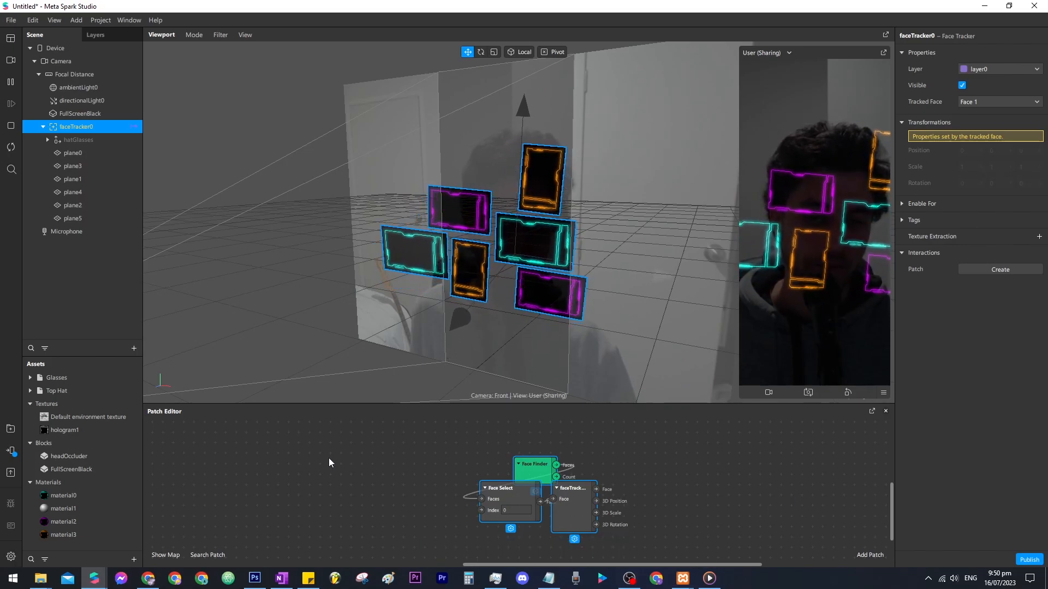
left_click_drag(528, 465, 352, 487)
left_click(481, 443)
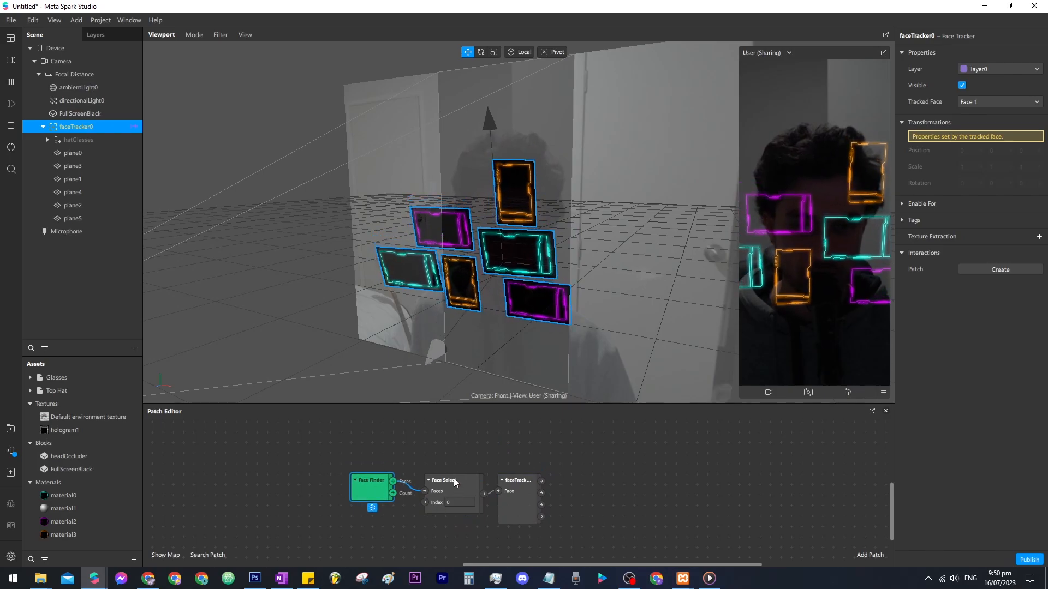
left_click(630, 451)
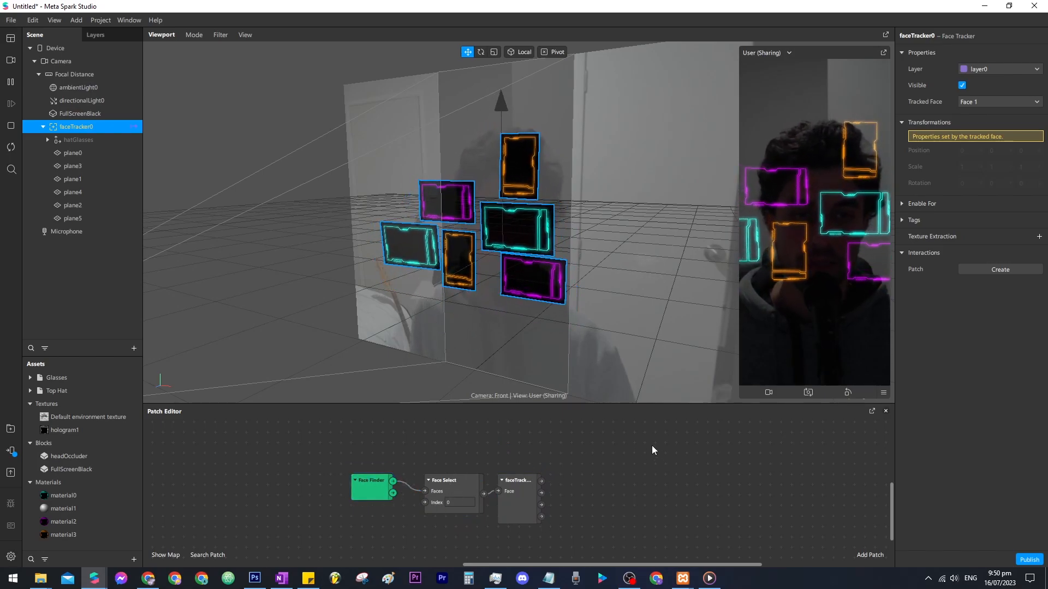
Add a Mouth Open patch and connect the face tracker patch's Face output to its Face input
right_click(647, 449)
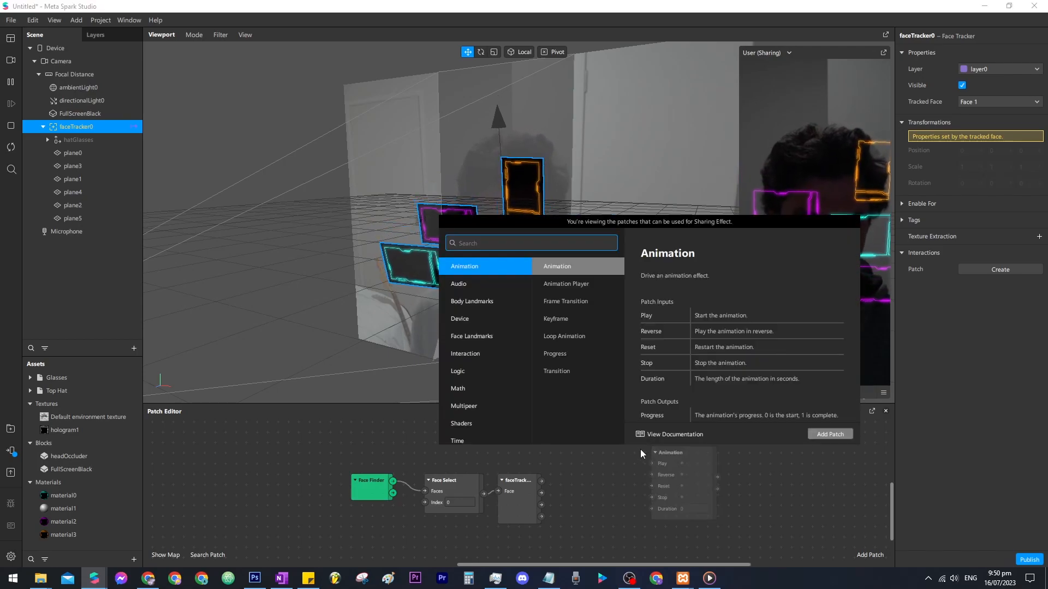
type("mouth")
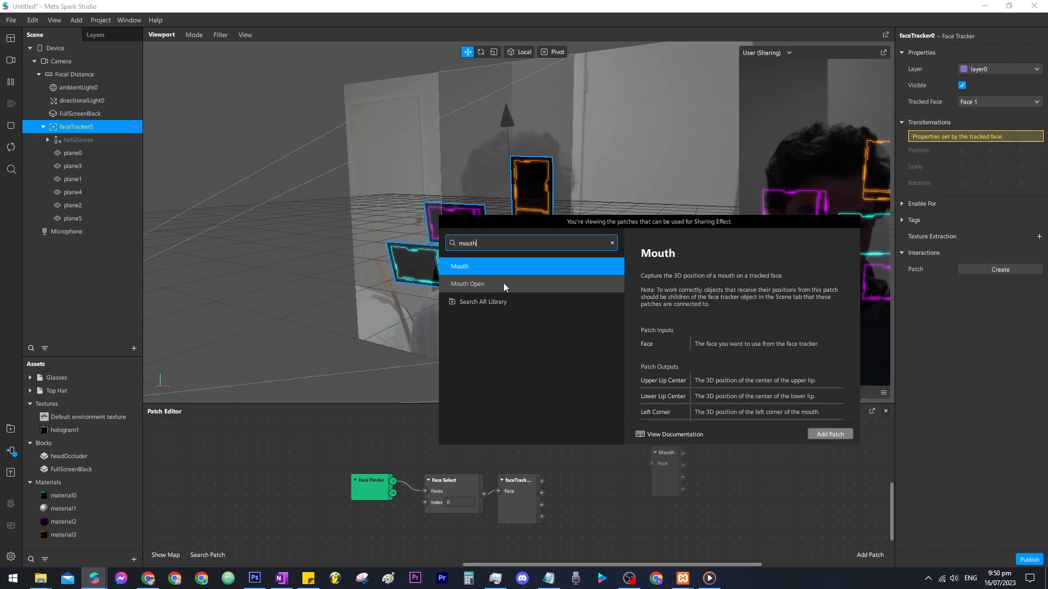
left_click(481, 283)
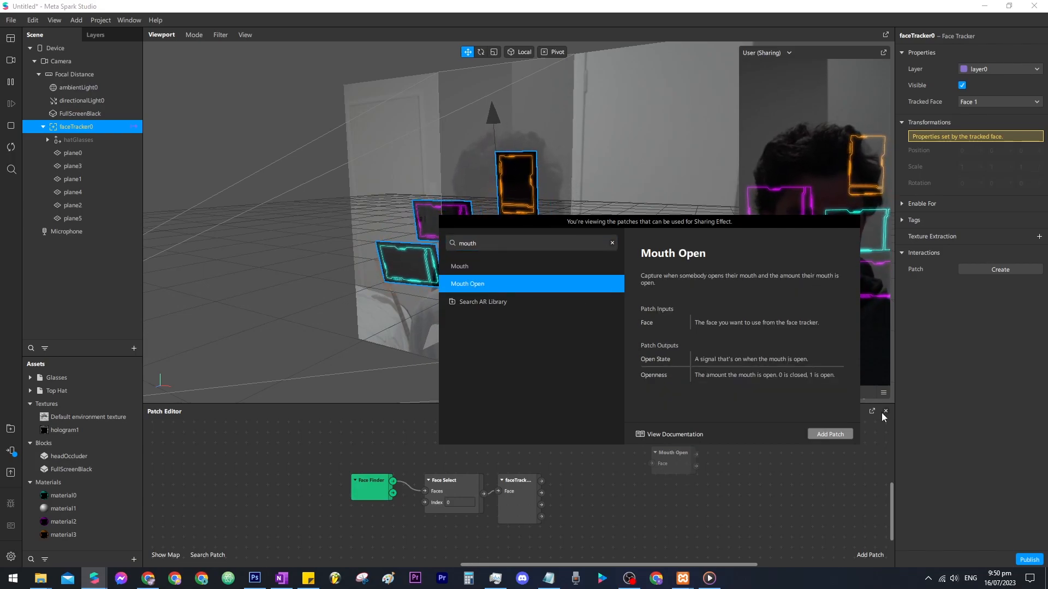
left_click(823, 435)
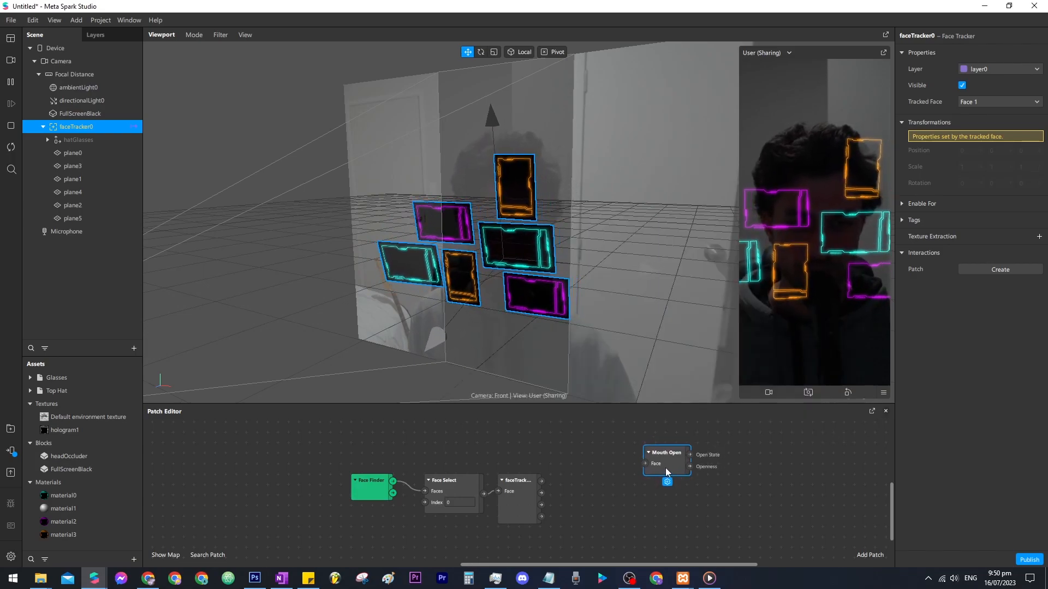
left_click_drag(666, 467, 649, 473)
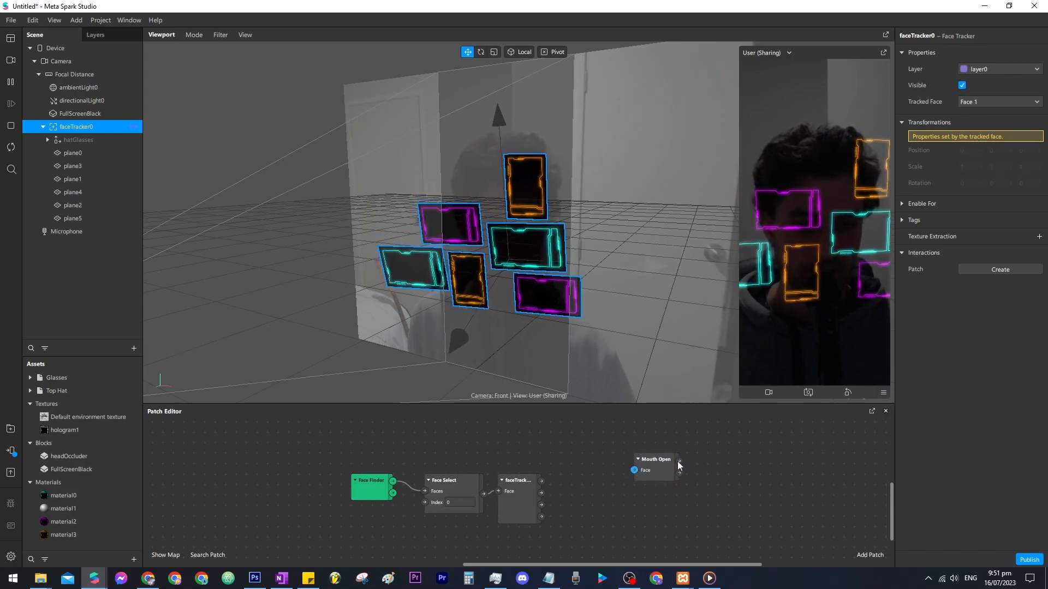
left_click(660, 471)
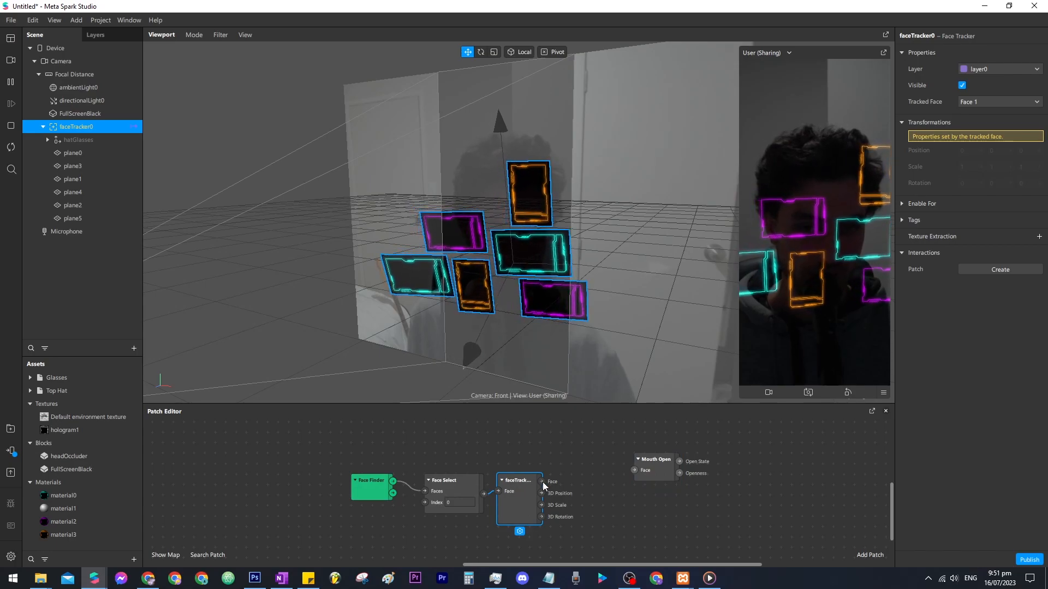
left_click_drag(542, 482, 639, 472)
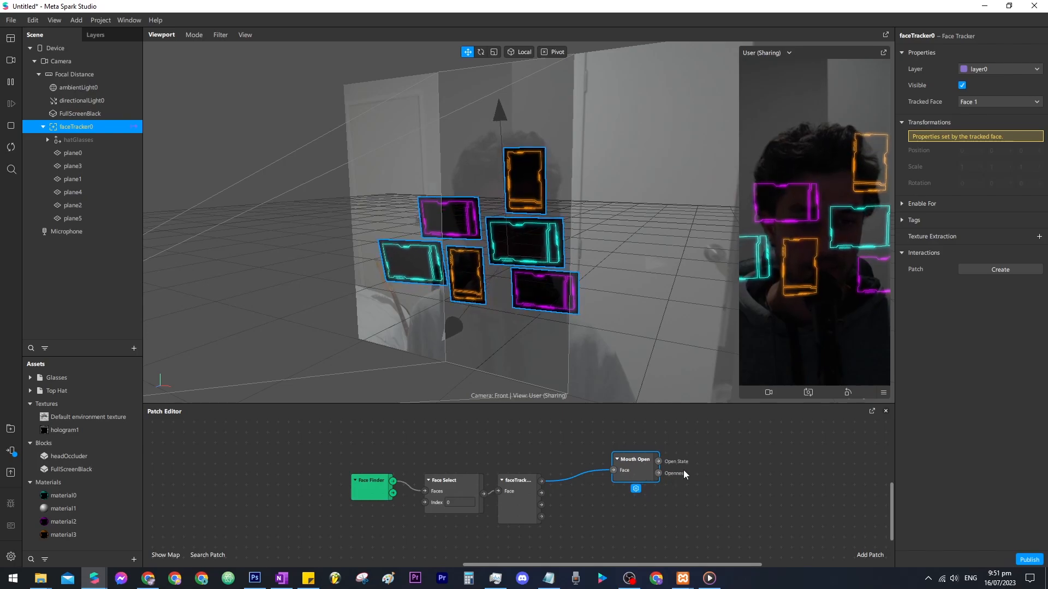
left_click(660, 463)
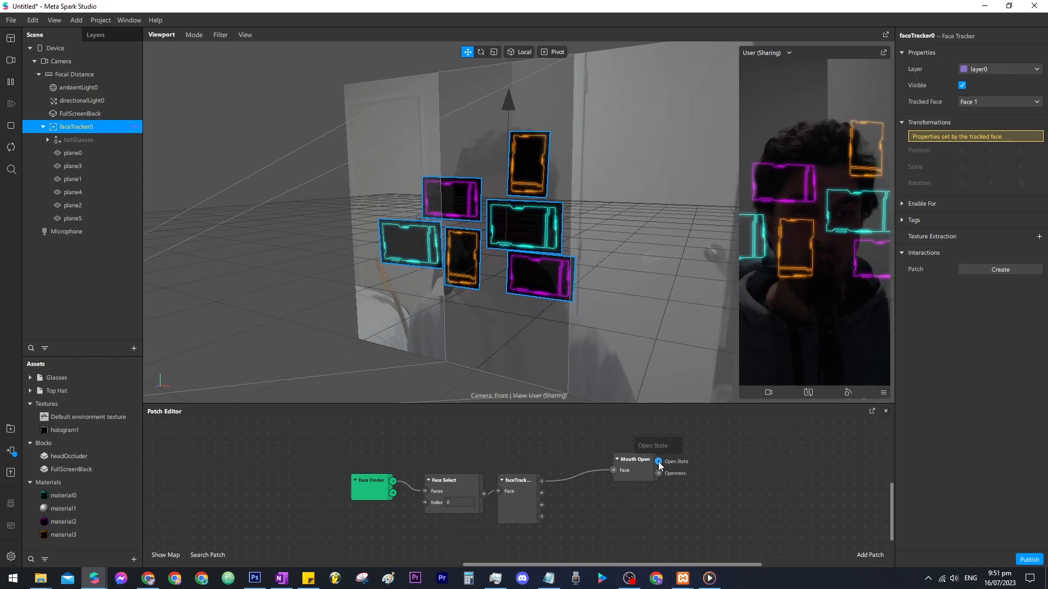
left_click(646, 473)
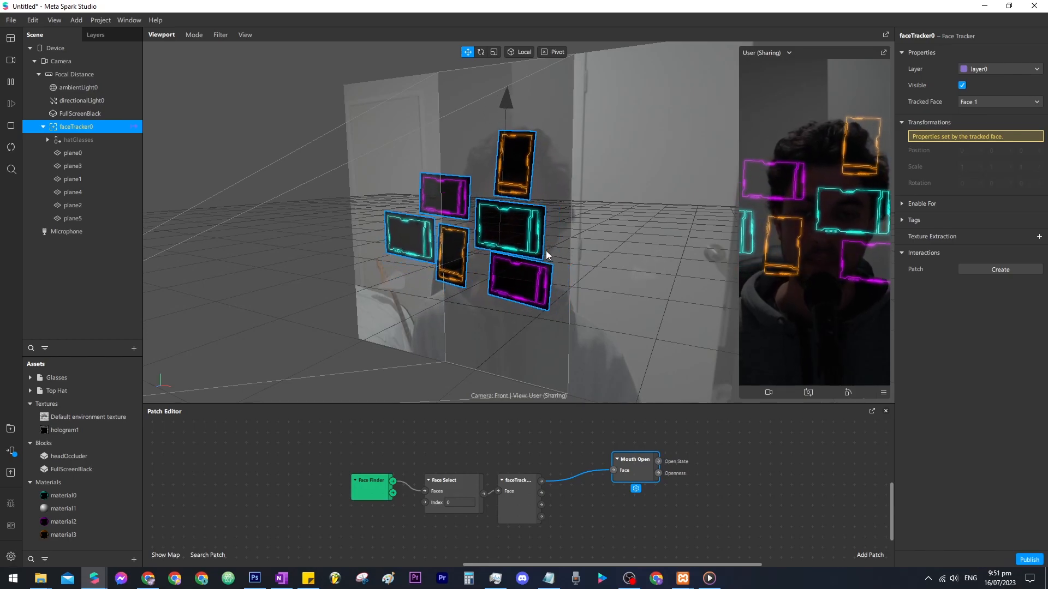
Create Visible patches for plane4, plane1 and plane2, stack them beside Mouth Open, and connect its Open State output to each
left_click(586, 227)
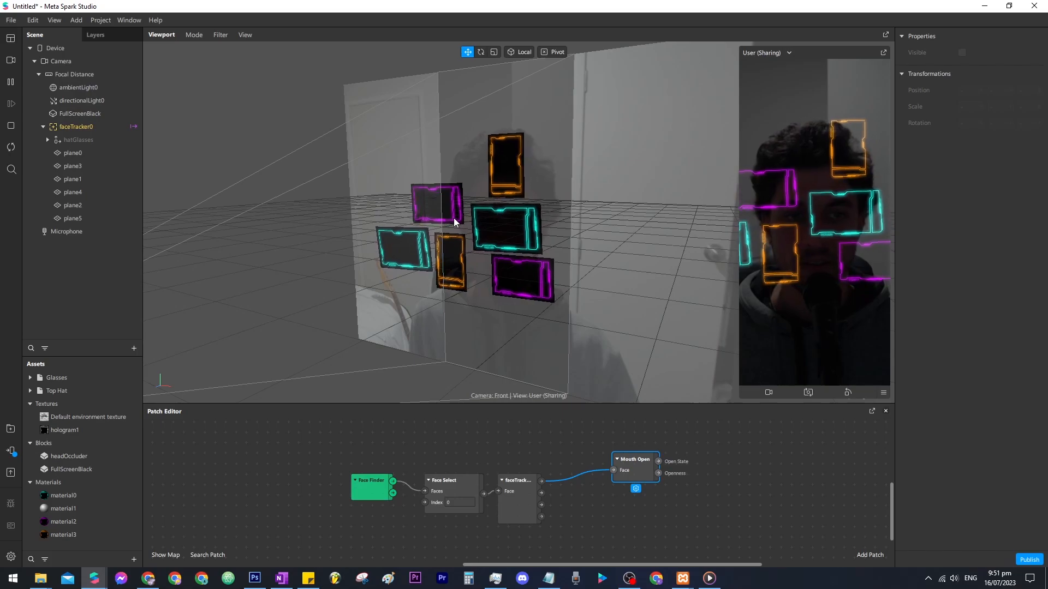
left_click(520, 183)
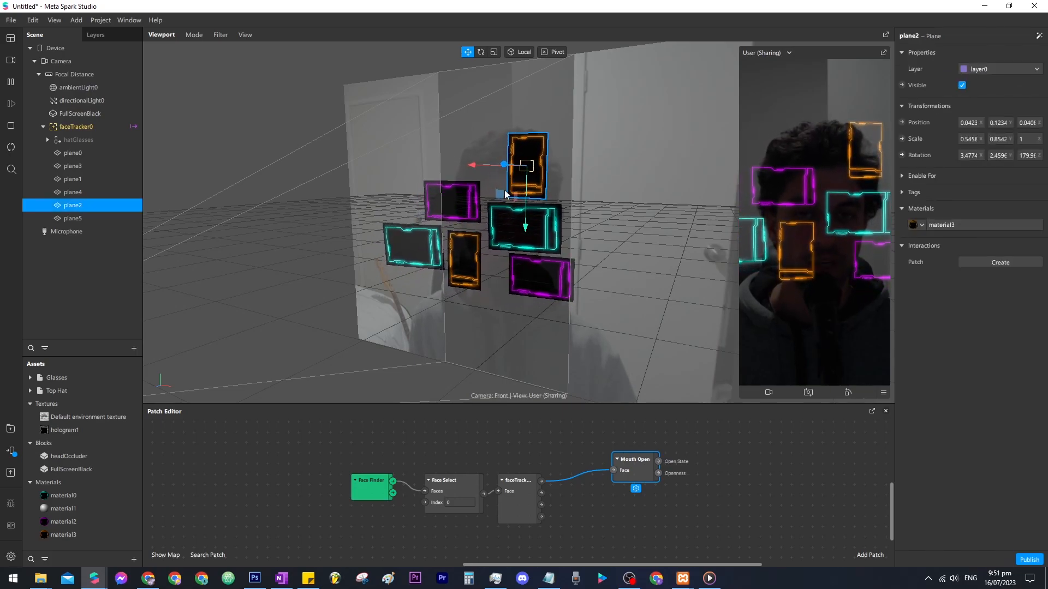
left_click(457, 205, "shift")
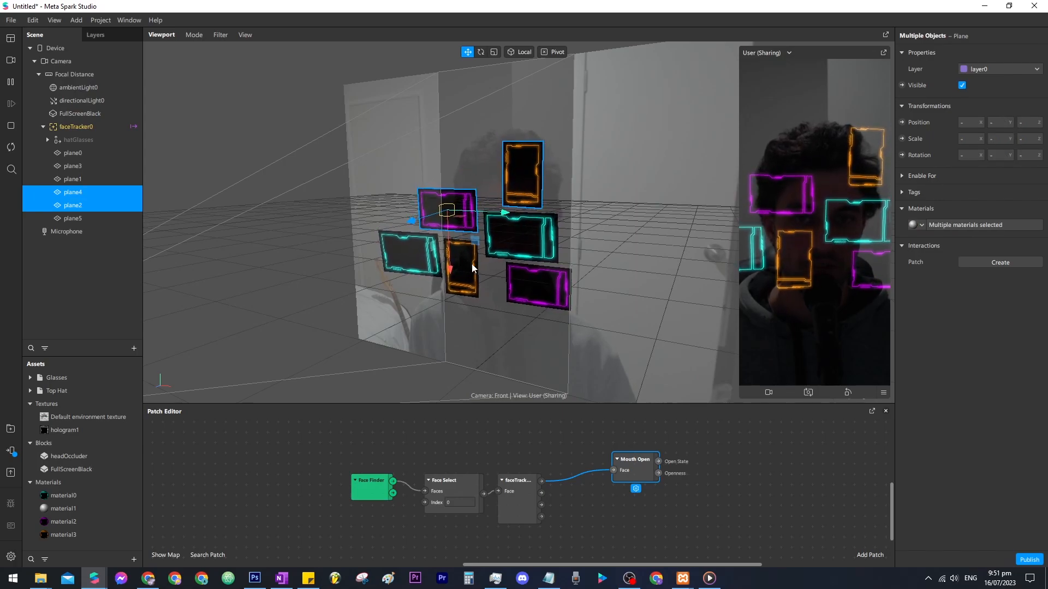
left_click(521, 287, "shift")
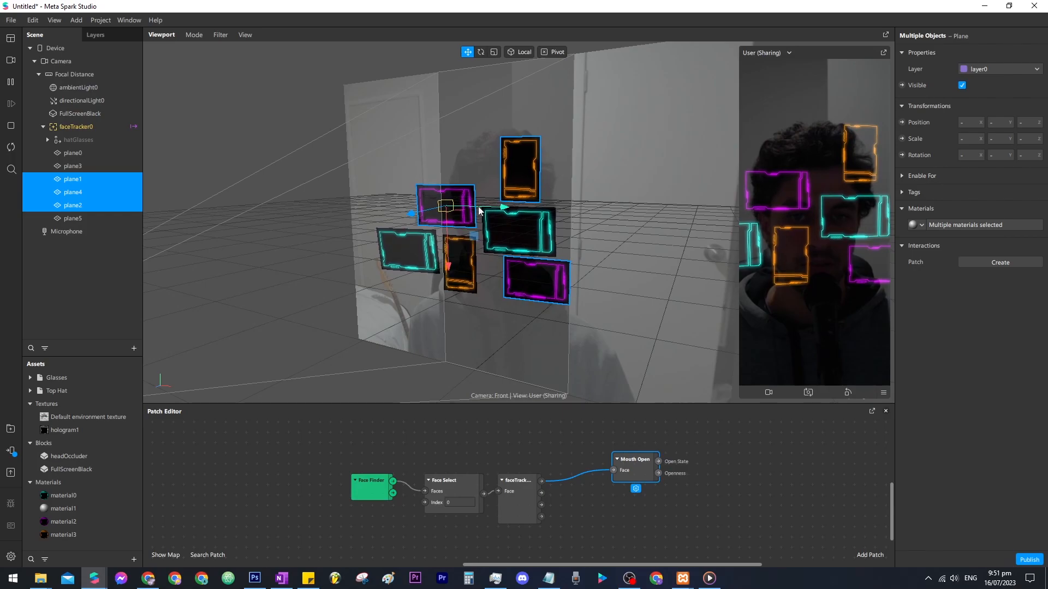
left_click(902, 85)
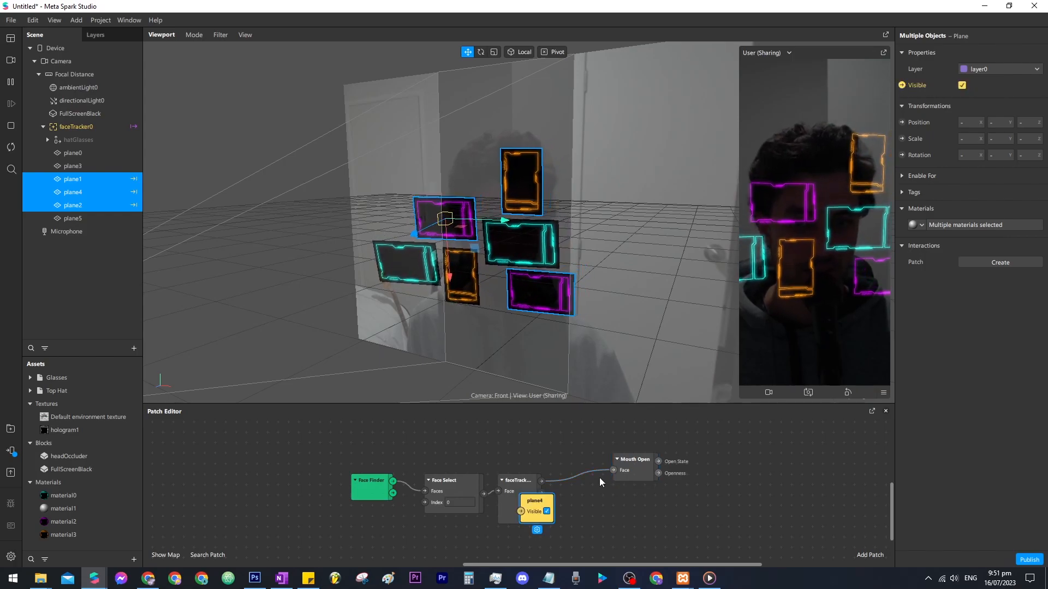
left_click_drag(542, 508, 738, 461)
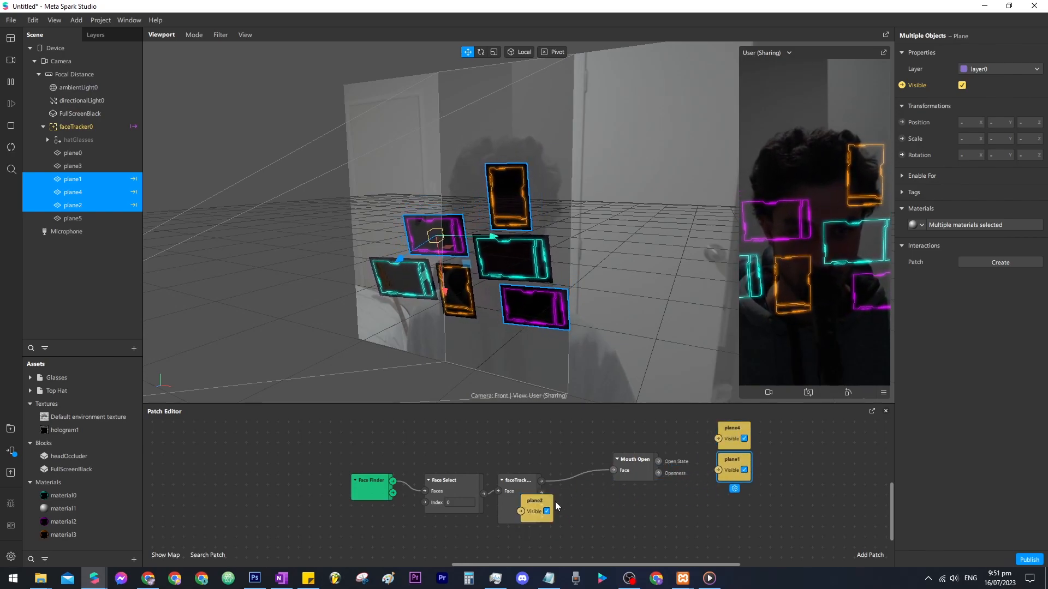
left_click_drag(540, 502, 742, 495)
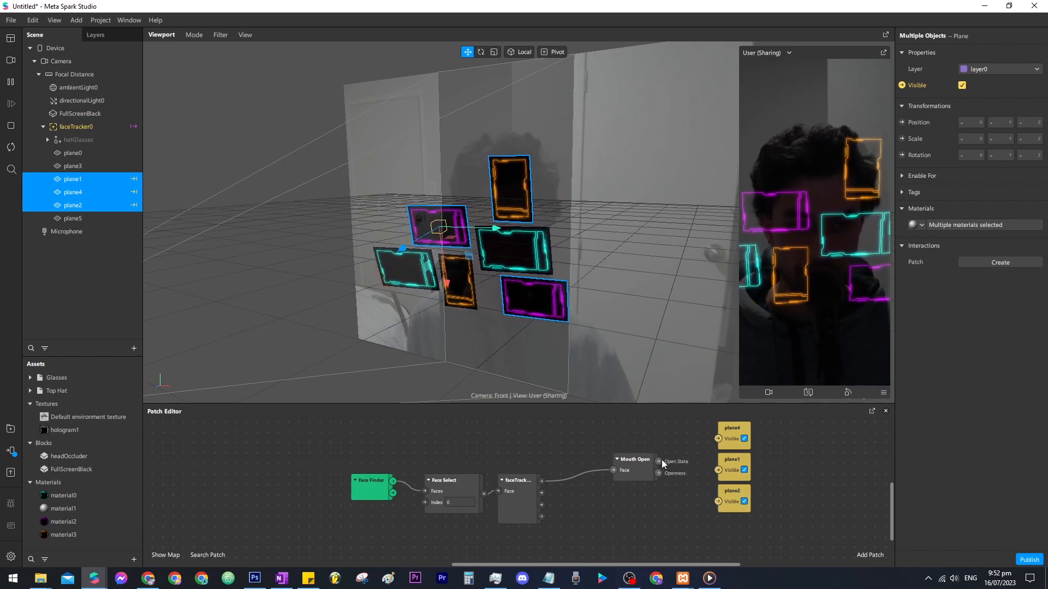
left_click_drag(659, 461, 718, 439)
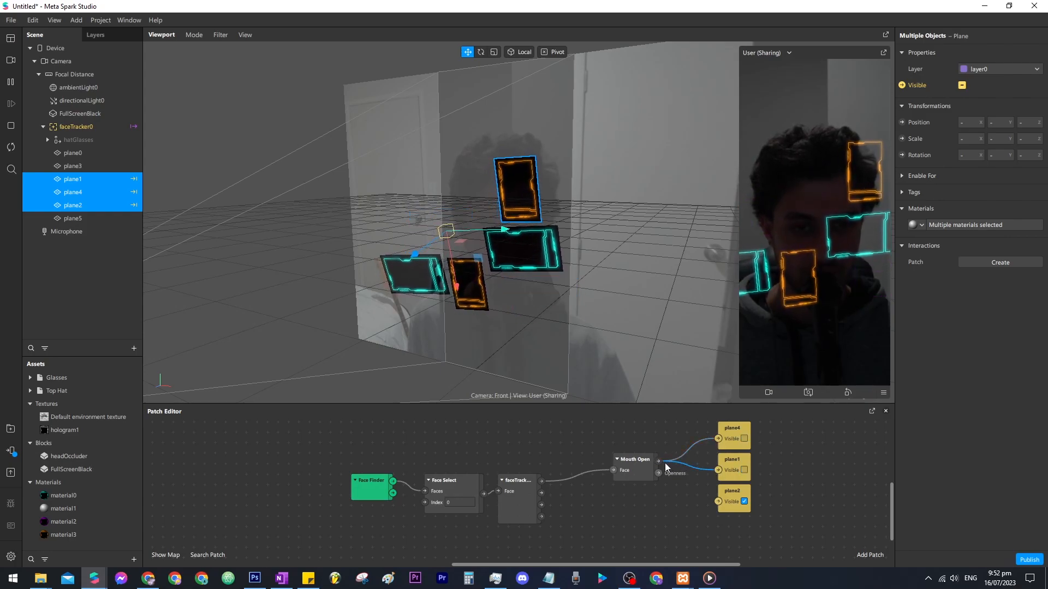
left_click_drag(660, 466, 718, 501)
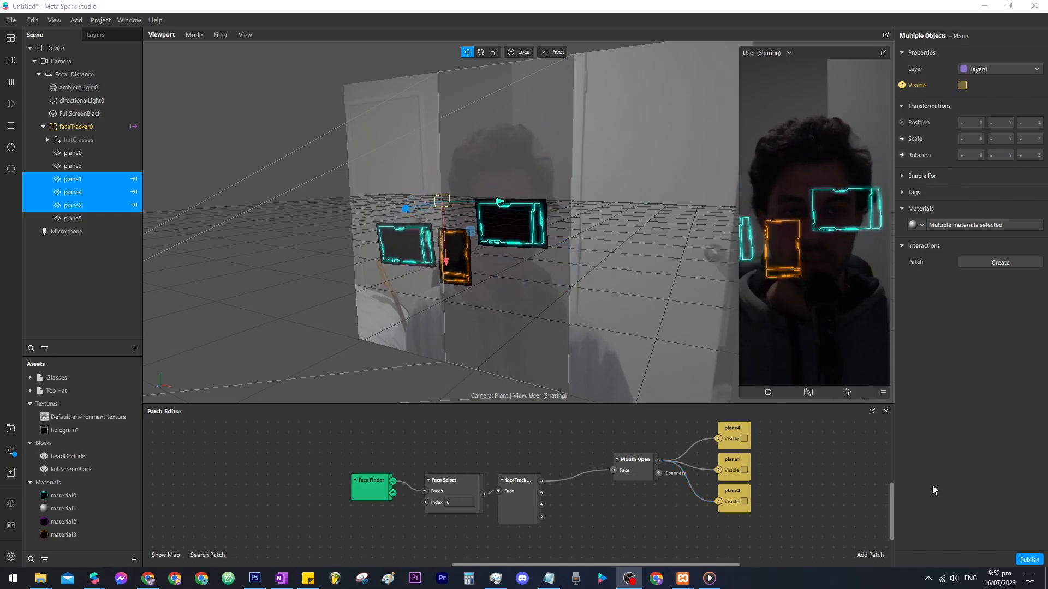
Delete the Mouth Open patch together with the three connected plane visibility patches
left_click_drag(802, 515, 702, 470)
left_click_drag(637, 434, 639, 437)
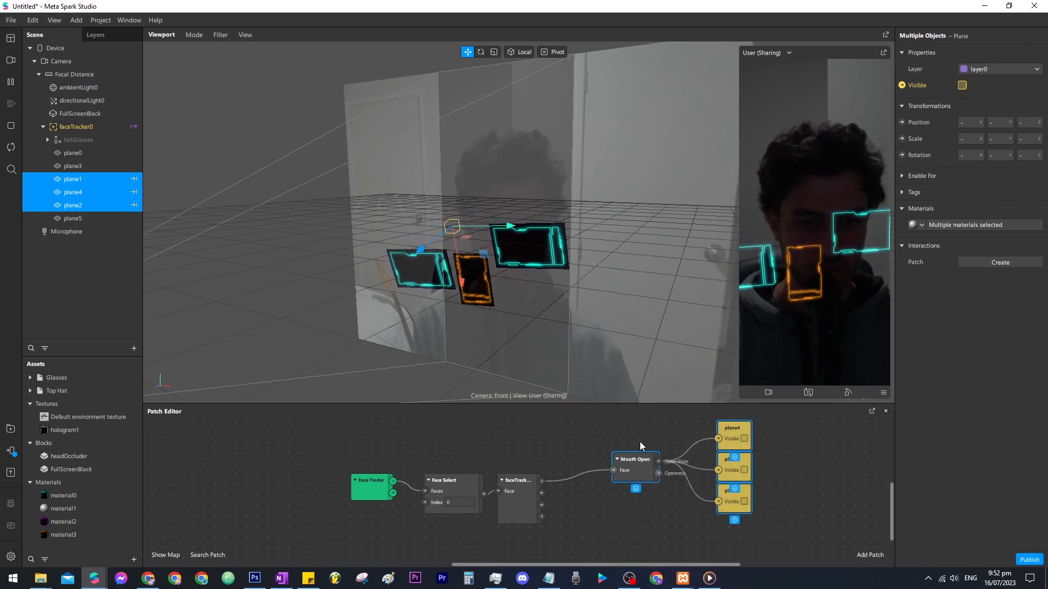
key("Delete")
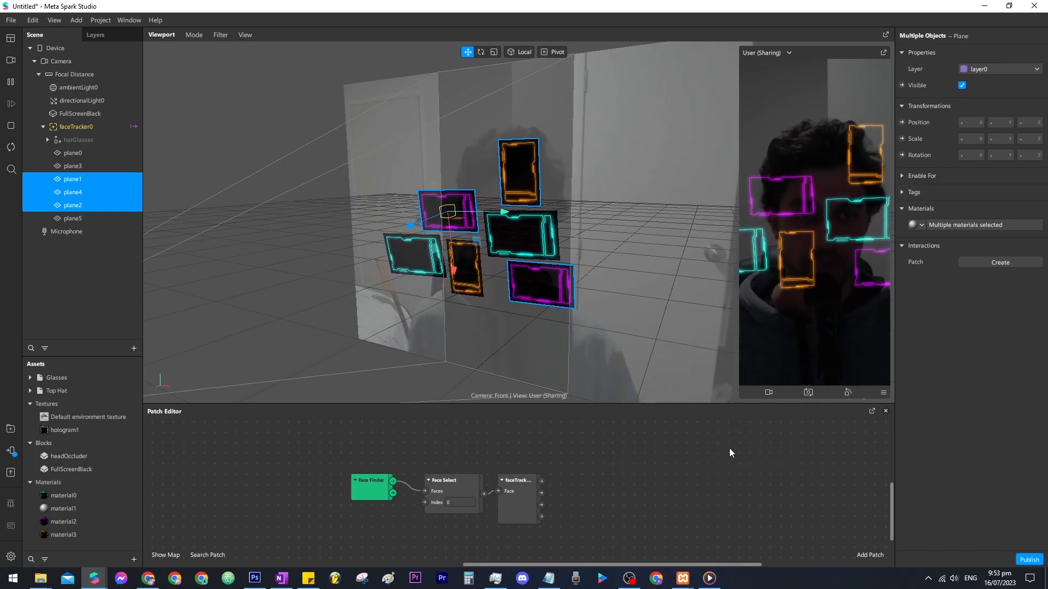
Add a Blink patch fed by the Face output of the face tracker patch
type("blink")
left_click_drag(541, 481, 603, 450)
key("Return")
left_click(661, 444)
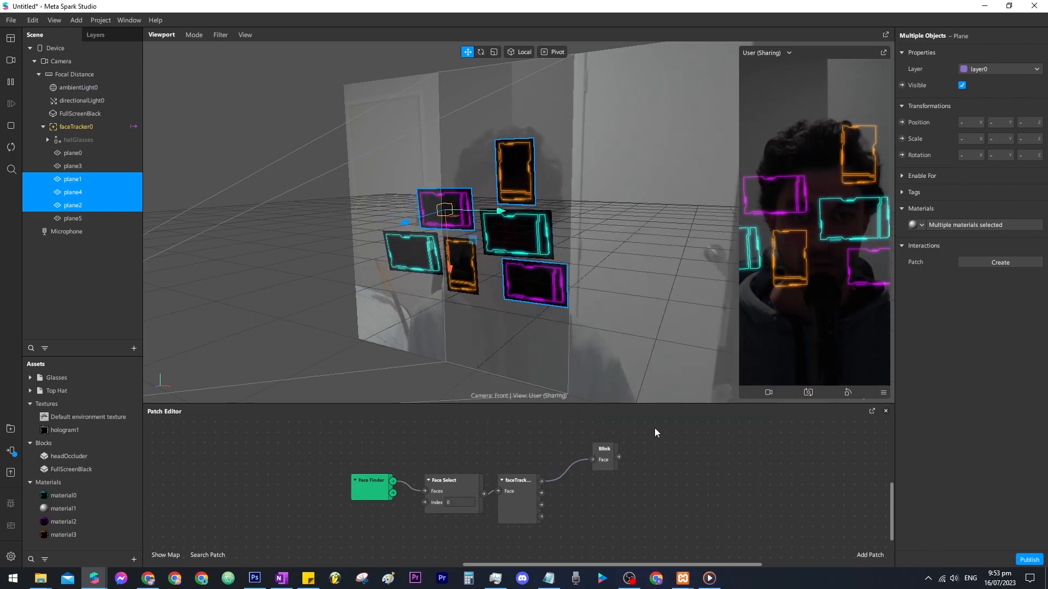
Create Visible patches for plane4, plane3 and plane2 and stack them well to the right of the Blink patch
left_click(505, 171)
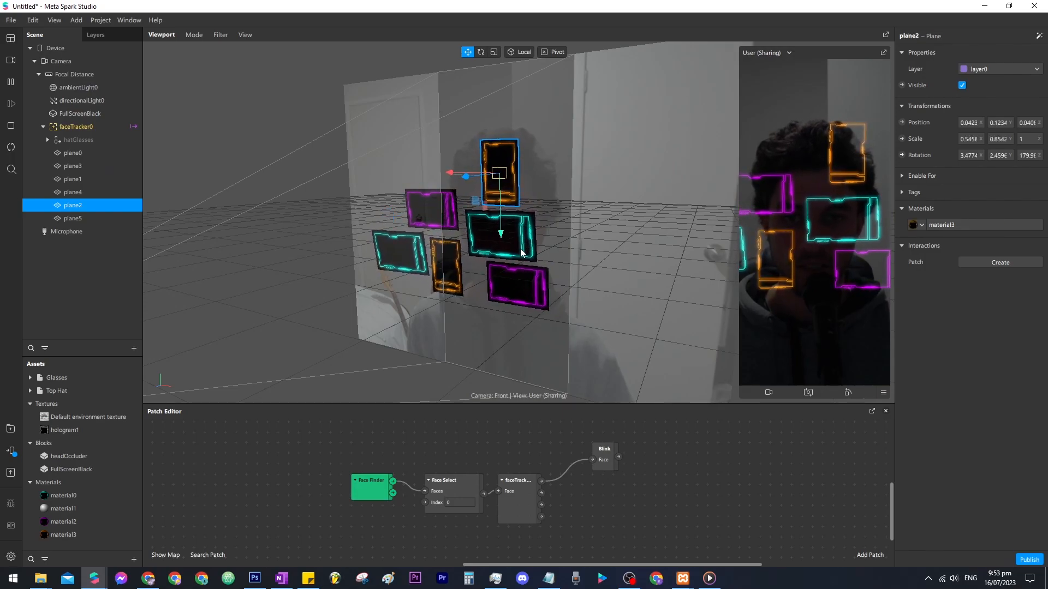
left_click(491, 238, "shift")
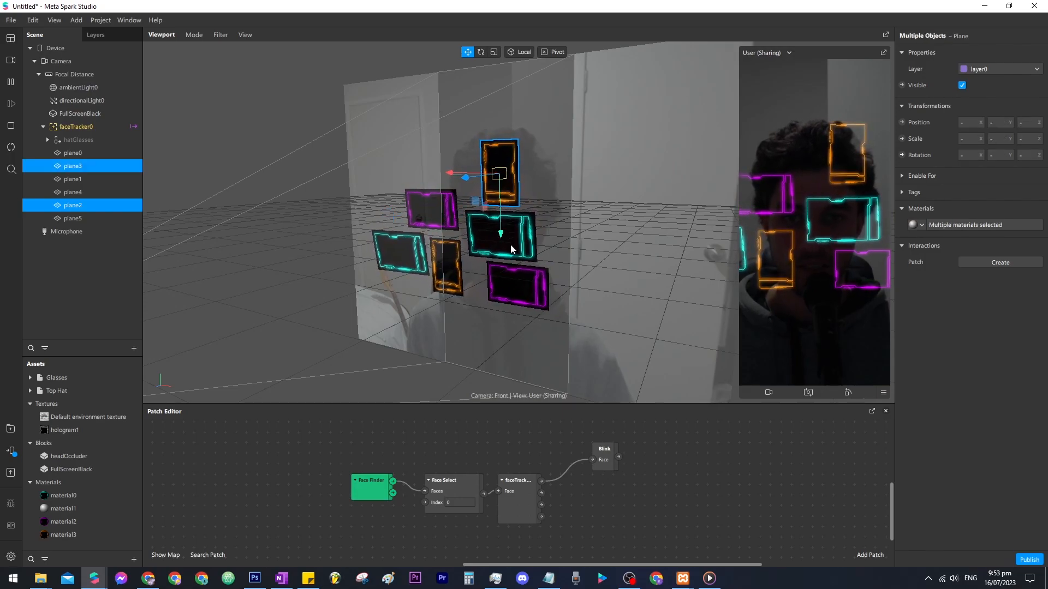
left_click(431, 215, "shift")
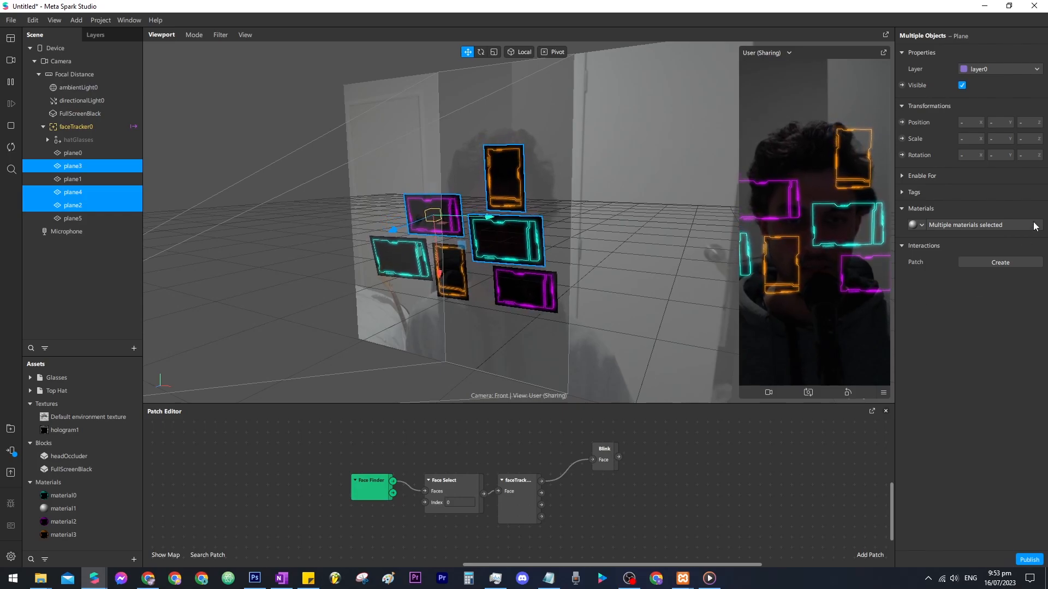
left_click(902, 85)
left_click_drag(544, 505, 804, 443)
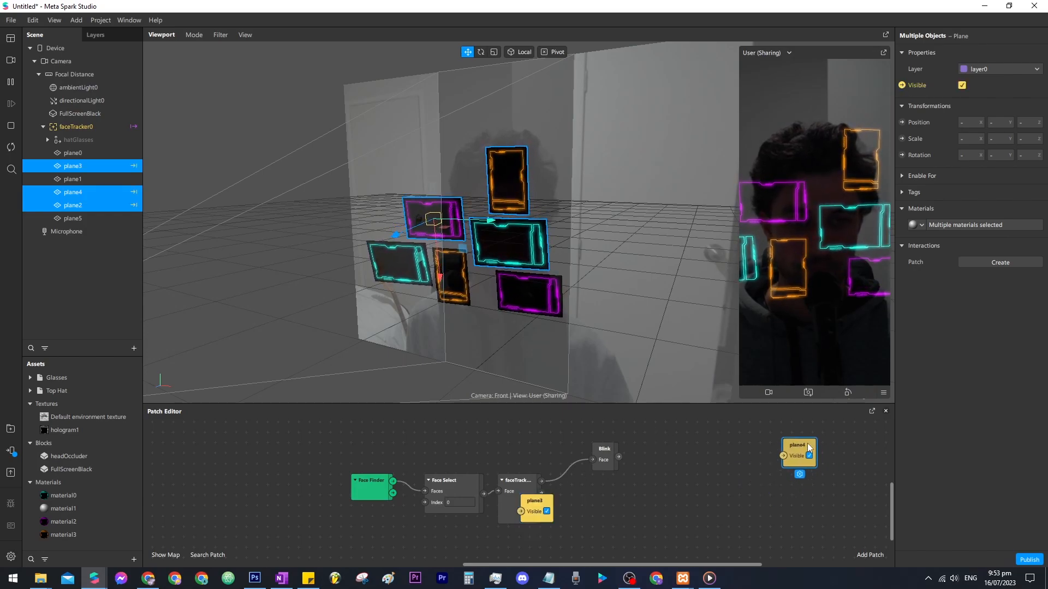
left_click_drag(546, 509, 808, 480)
left_click_drag(552, 510, 812, 511)
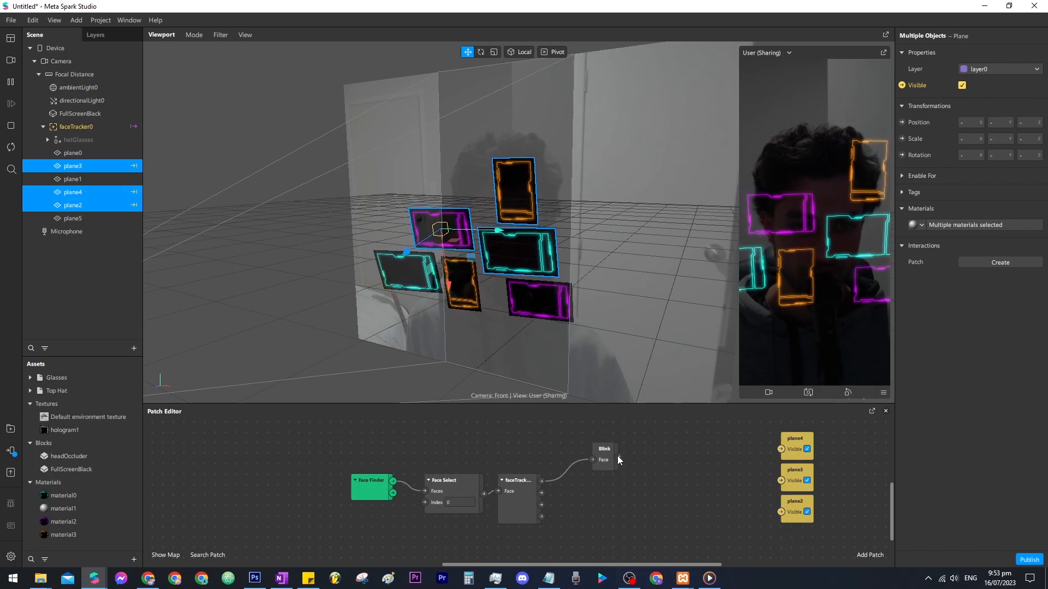
Add a Switch patch with Blink driving its Flip input, and connect its output to the visibility of plane4, plane3 and plane2
left_click_drag(618, 456, 657, 444)
type("swi")
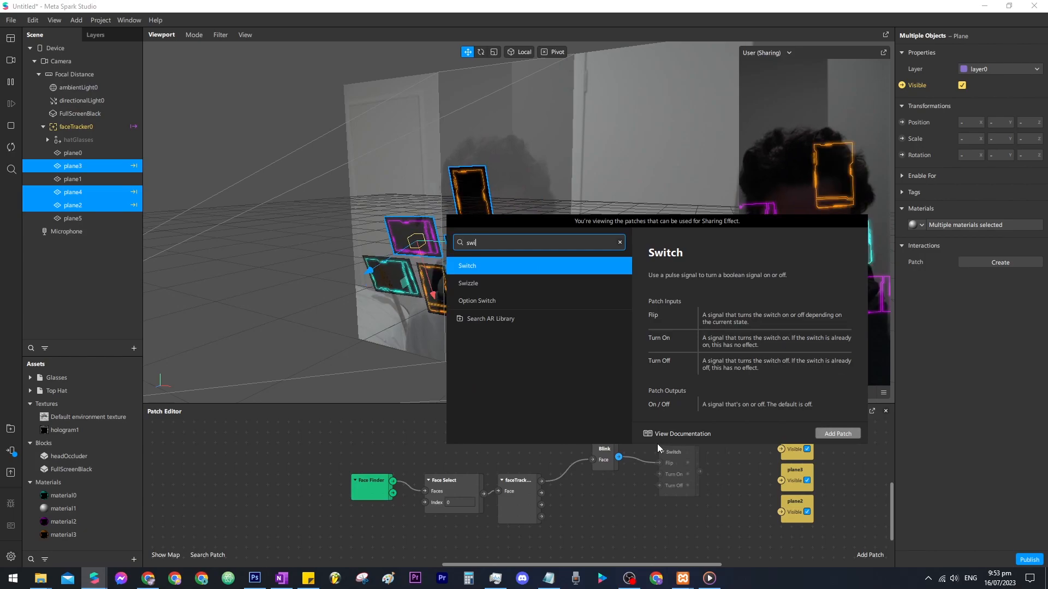
key("Return")
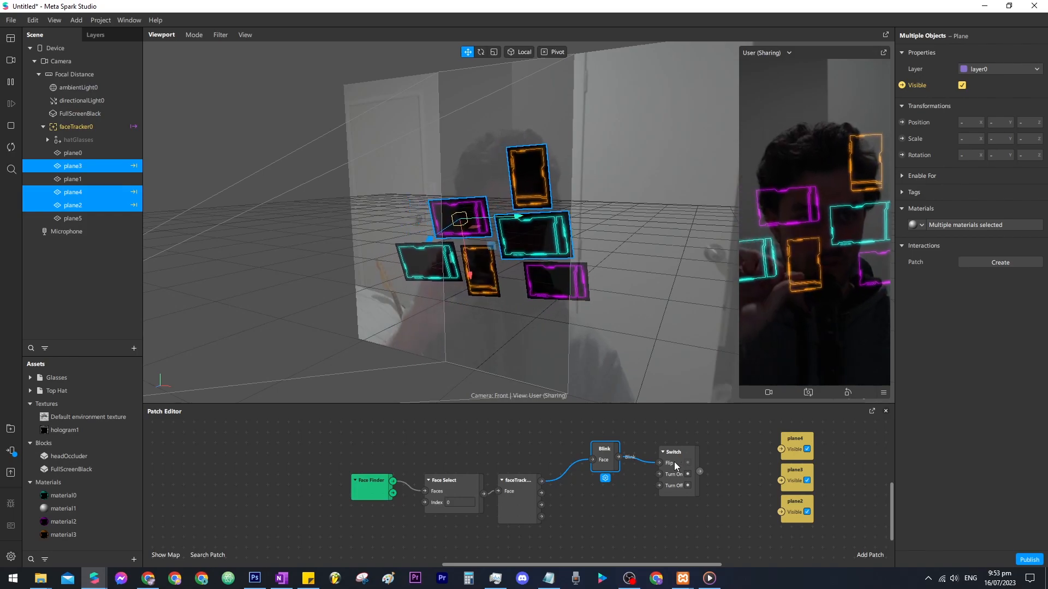
left_click_drag(699, 472, 782, 449)
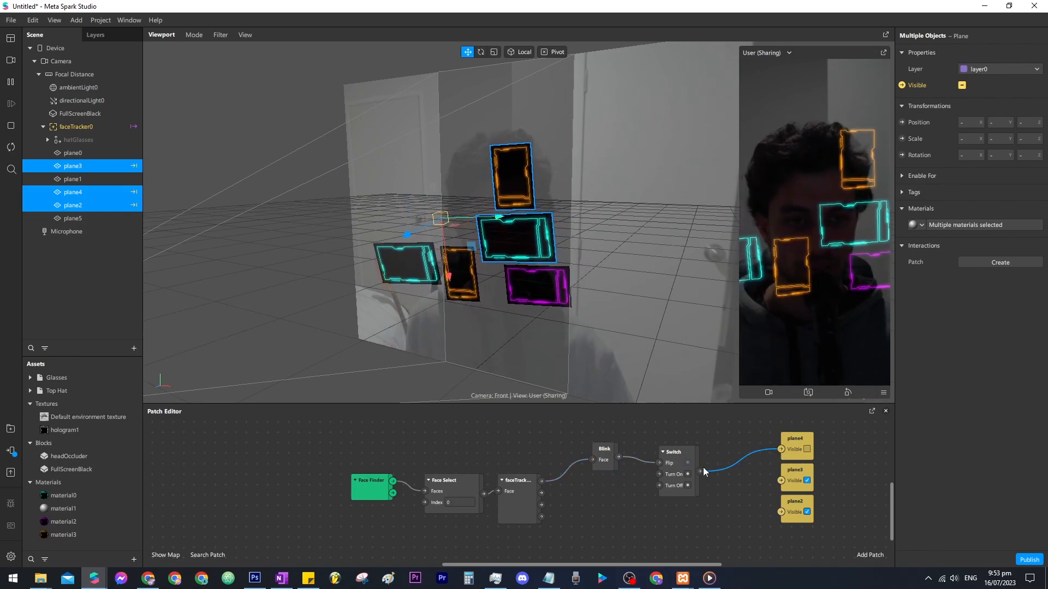
left_click_drag(699, 471, 781, 481)
left_click_drag(703, 472, 782, 512)
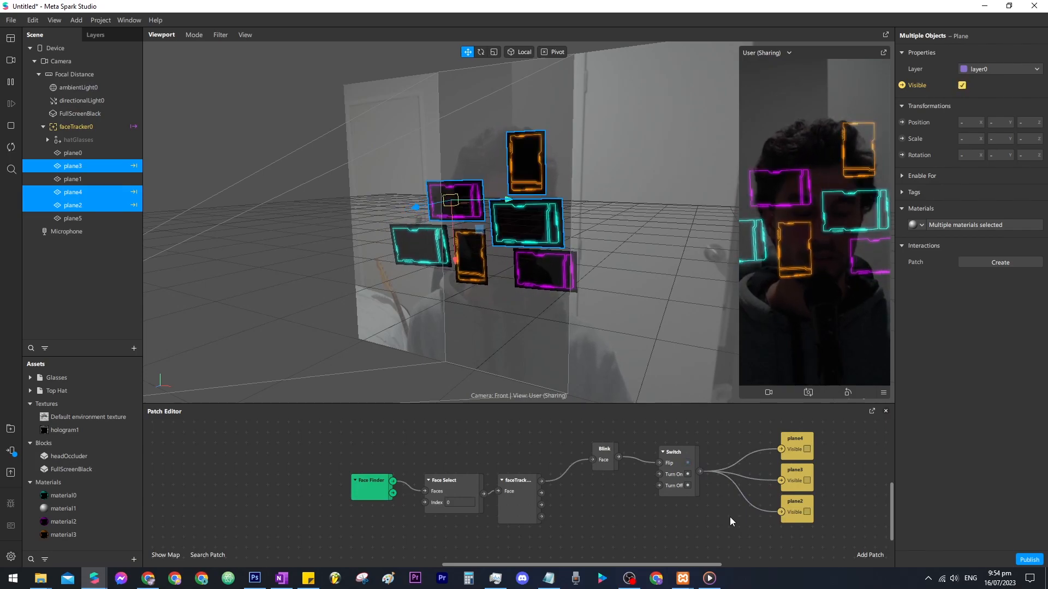
scroll(743, 434, "up", 1)
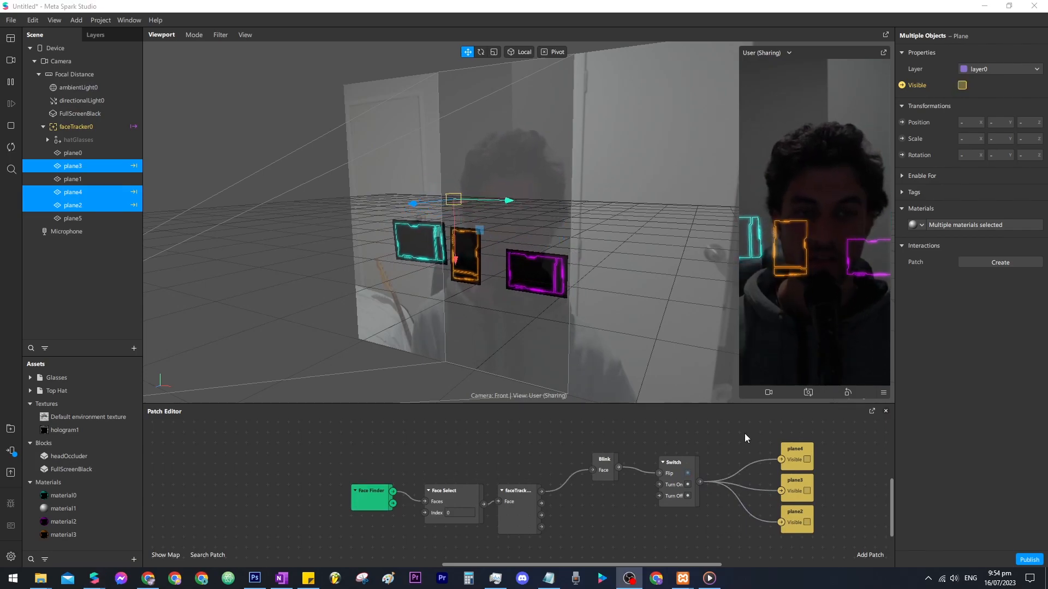
Move the Blink, Switch and three plane visibility patches together up and farther from the face tracker patch
scroll(743, 427, "up", 1)
left_click_drag(599, 423, 828, 498)
scroll(680, 506, "down", 1)
middle_click_drag(726, 524, 618, 493)
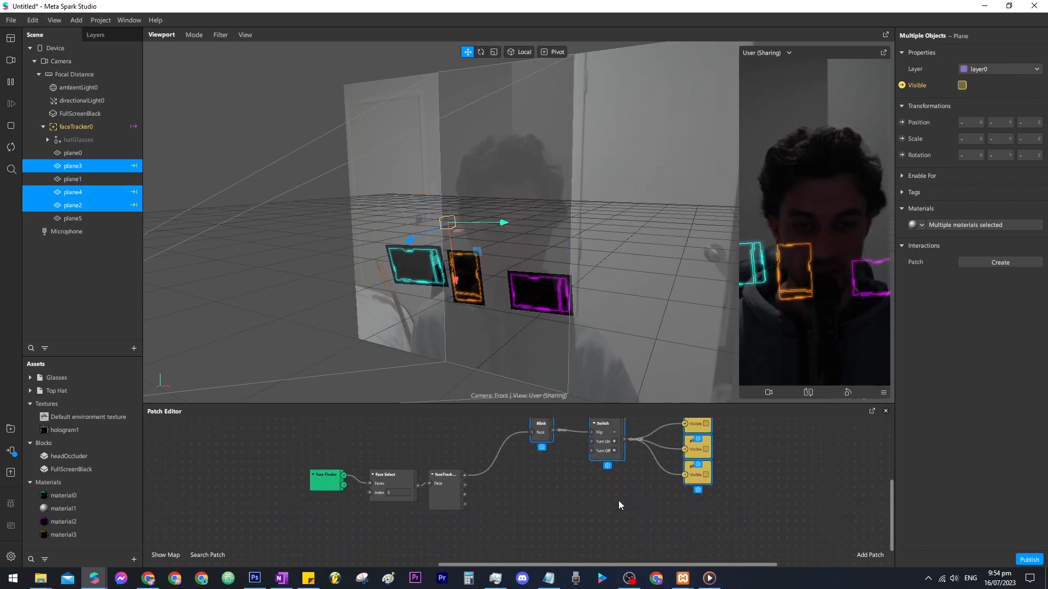
scroll(619, 502, "down", 1)
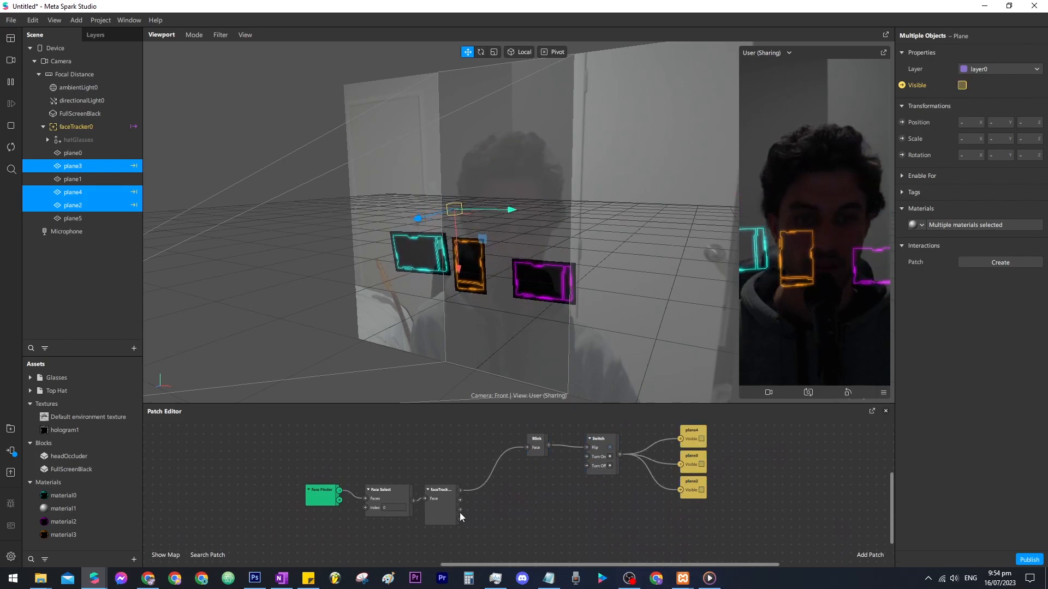
left_click_drag(528, 505, 523, 513)
type("m")
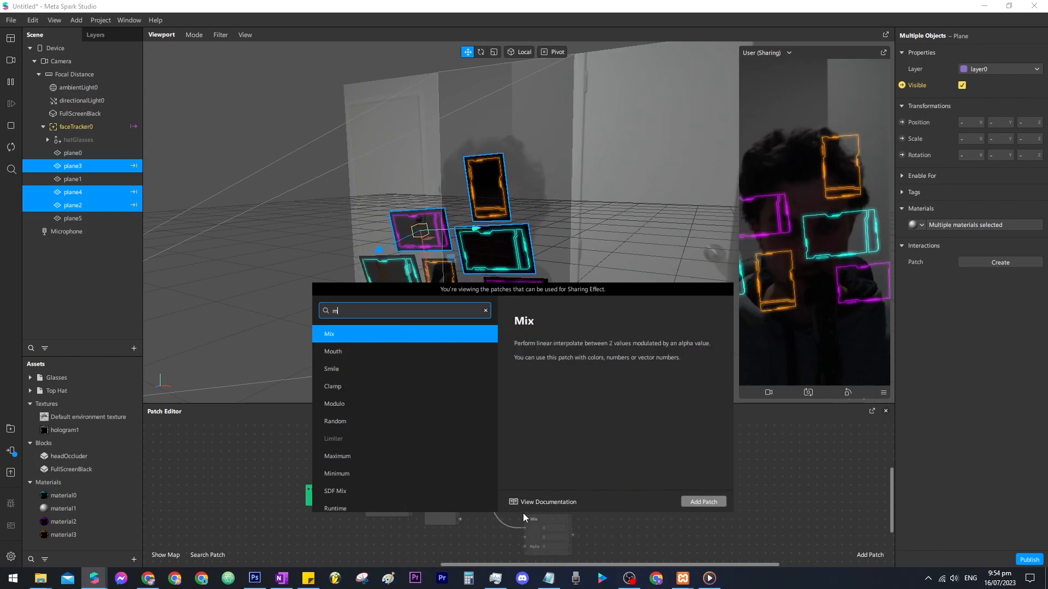
type("outh")
key("Return")
left_click(538, 536)
key("Delete")
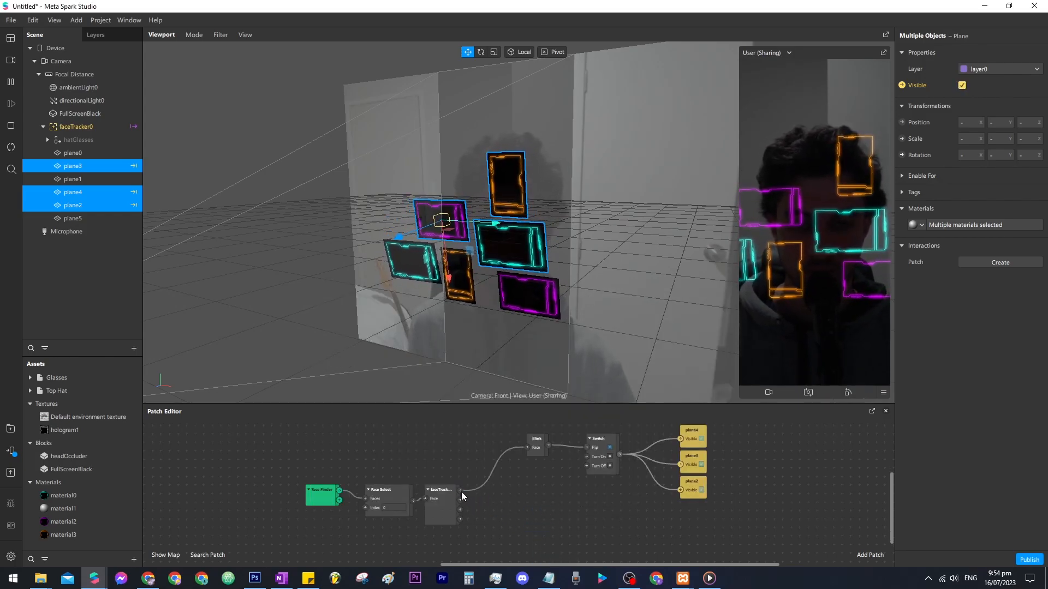
Add a Mouth Open patch fed by the Face output of the face tracker patch and place it below the Blink patch
left_click_drag(460, 489, 510, 508)
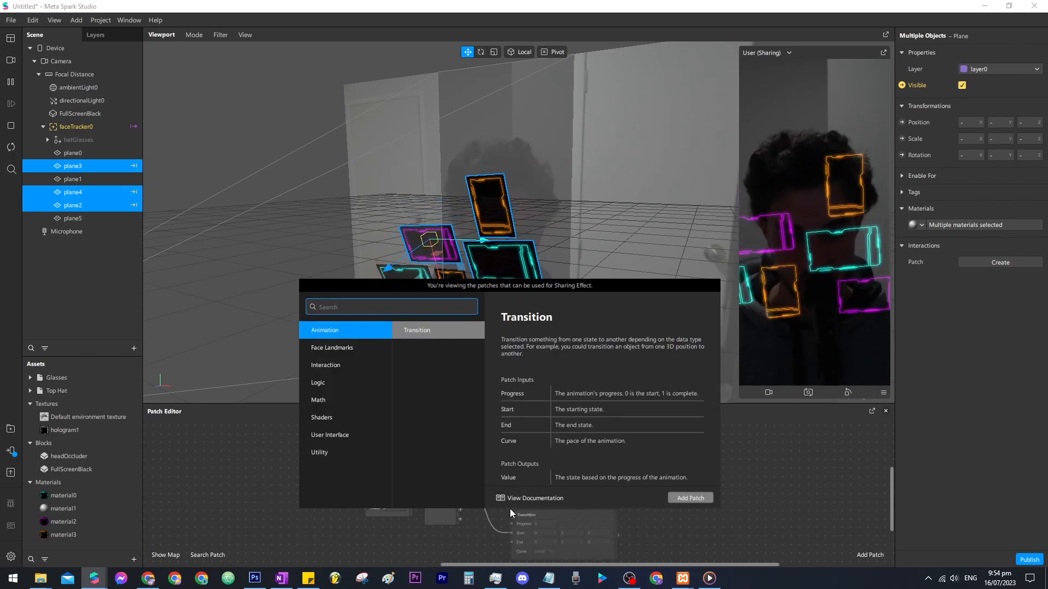
type("mouth")
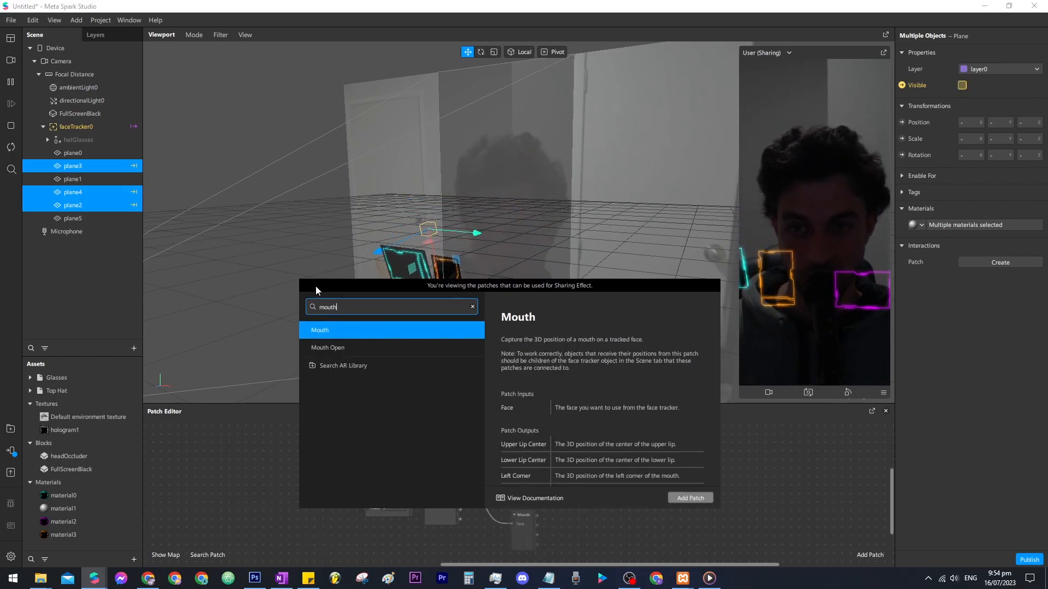
double_click(346, 348)
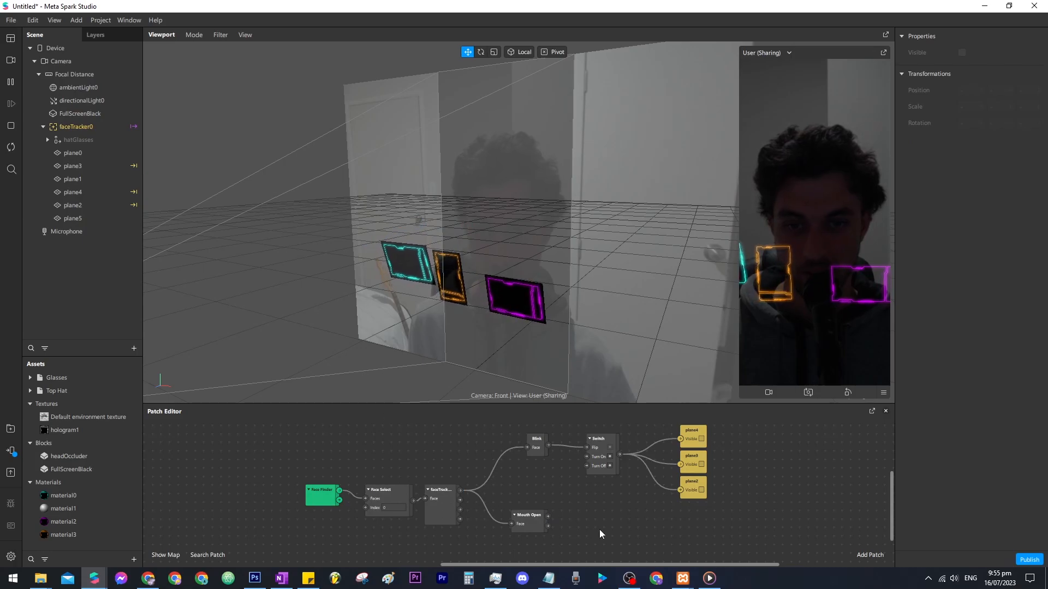
left_click_drag(532, 519, 539, 520)
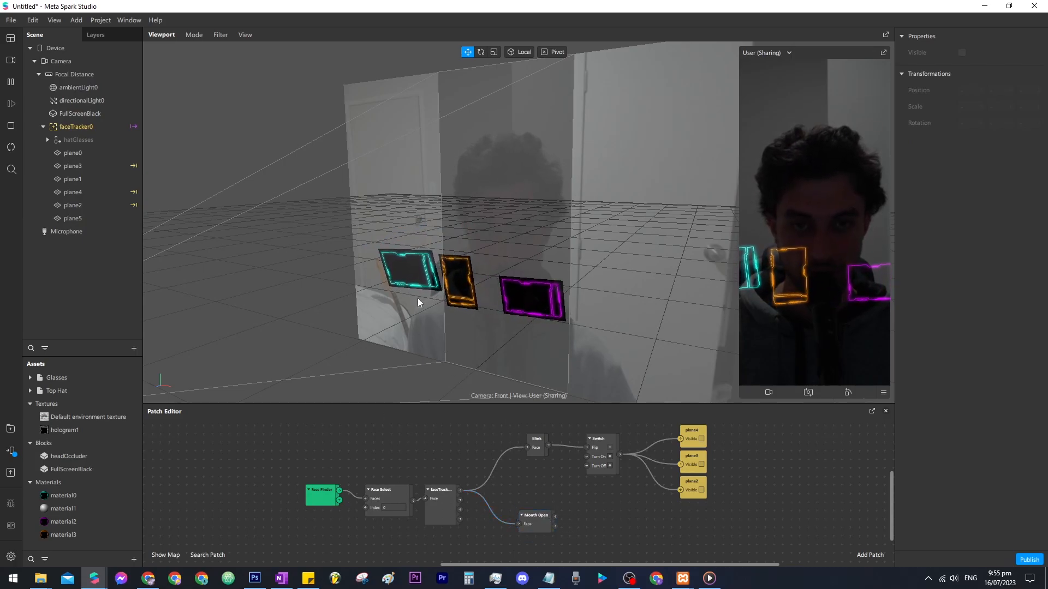
Create Visible patches for plane0, plane1 and plane5 and connect the Mouth Open output to all three
left_click(416, 256)
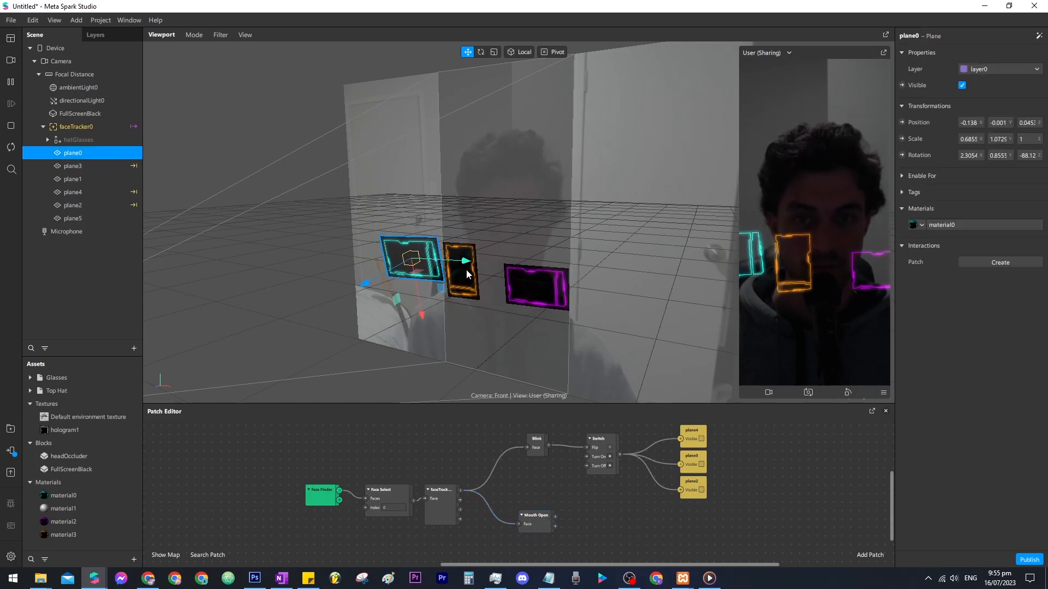
left_click(463, 273, "shift")
left_click(529, 284, "shift")
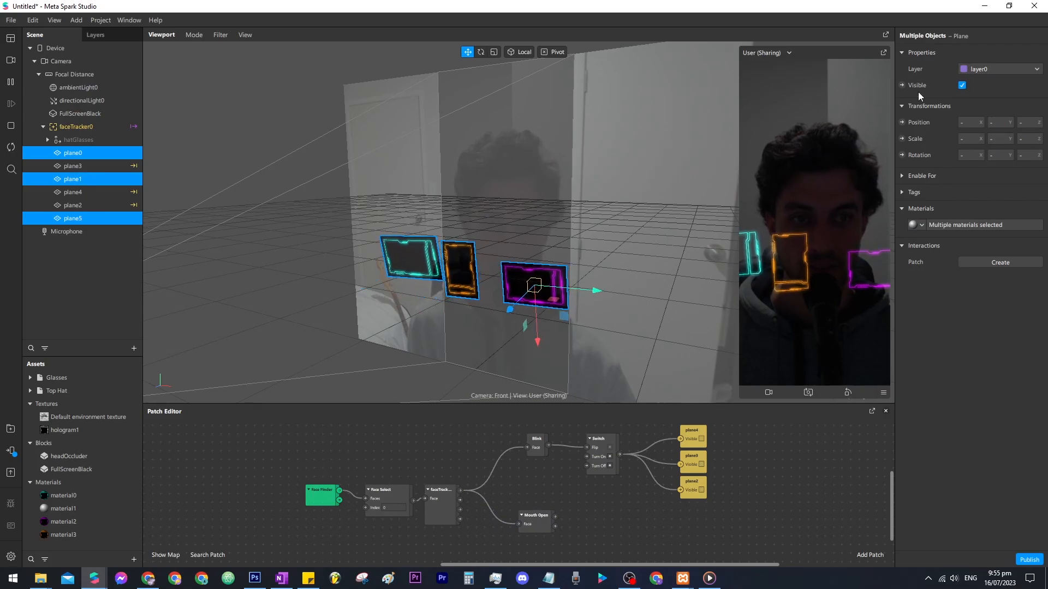
left_click_drag(541, 508, 624, 515)
left_click_drag(541, 511, 659, 517)
left_click(556, 522)
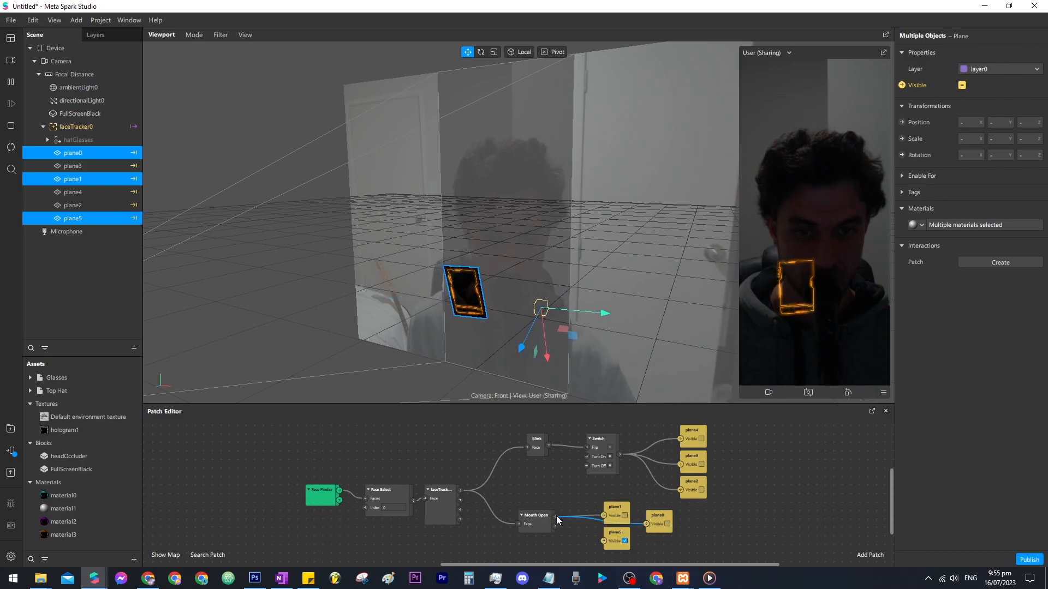
left_click_drag(576, 528, 604, 542)
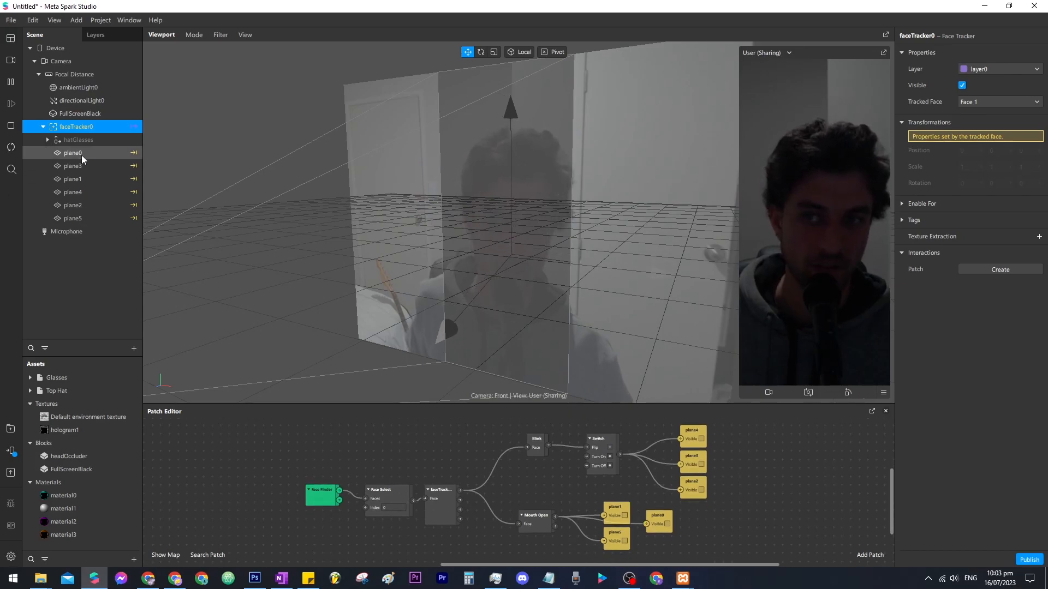
Delete the Visible patches of plane4, plane3 and plane2 that are driven by the Switch patch
left_click(82, 158)
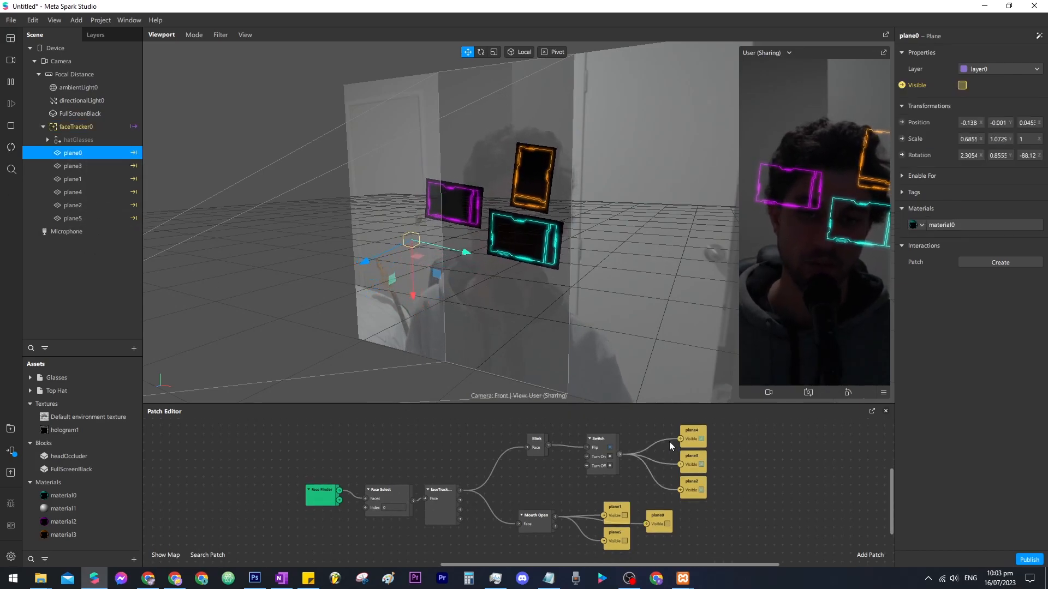
scroll(740, 450, "up", 1)
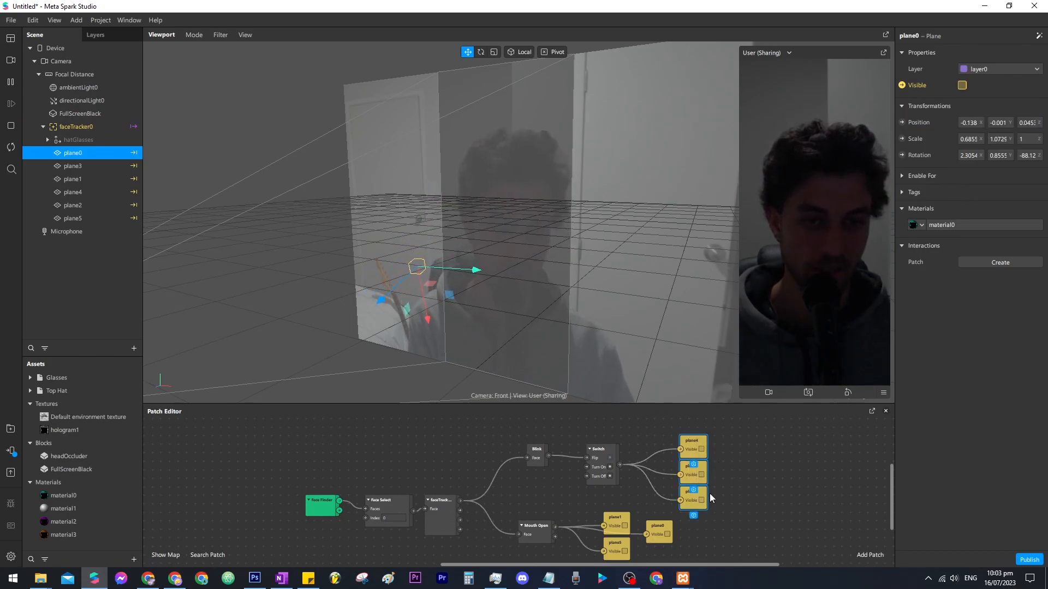
key("Delete")
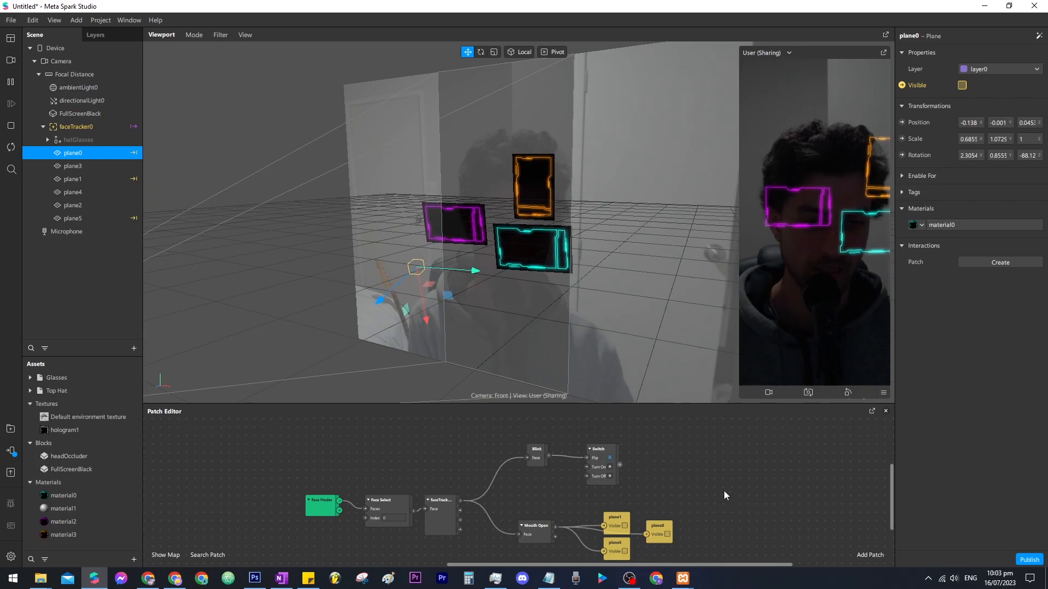
Add a null object as a child of faceTracker0
right_click(107, 128)
mouse_move(125, 138)
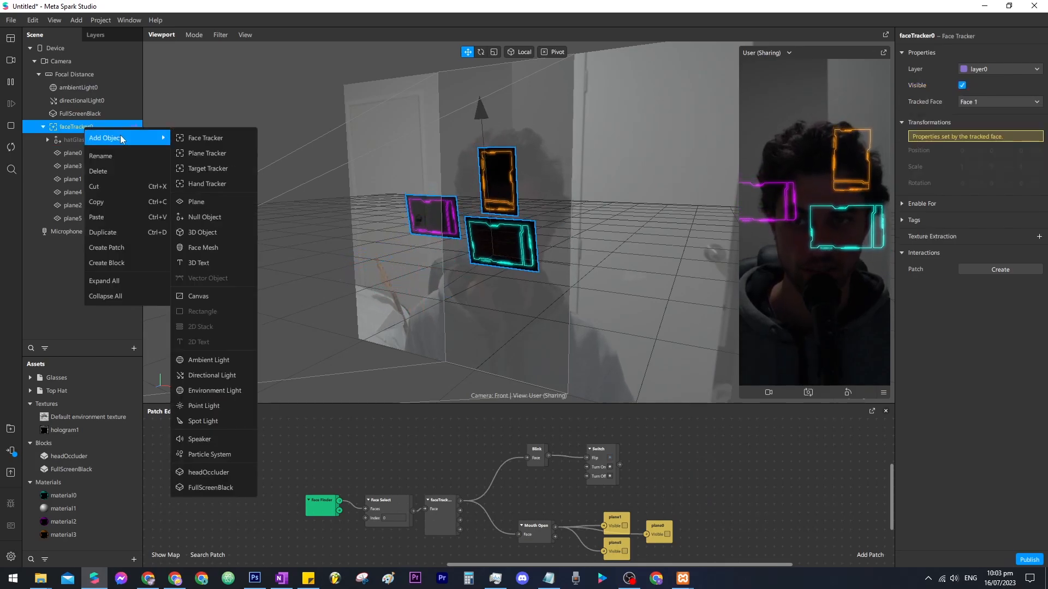
left_click(213, 218)
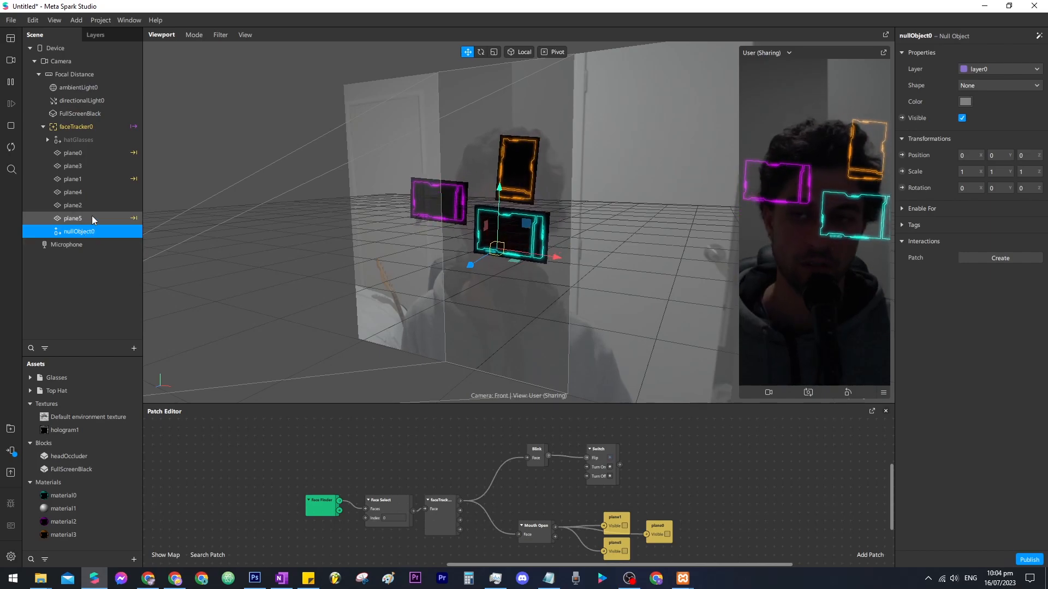
Group plane3, plane4 and plane2 by making them children of nullObject0
left_click(100, 164)
left_click(89, 191, "ctrl")
left_click(103, 207, "ctrl")
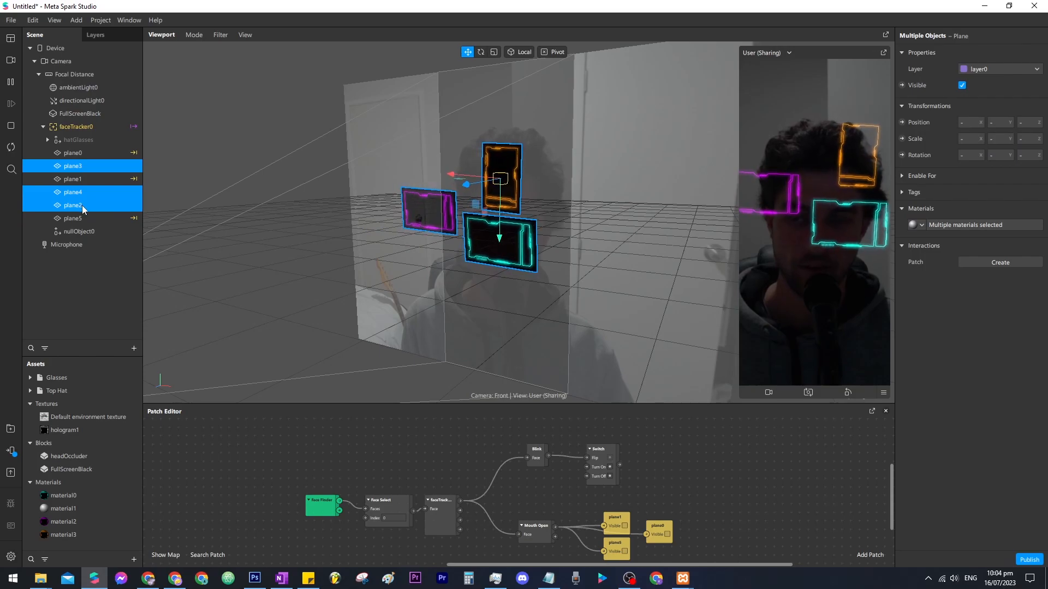
left_click(87, 165)
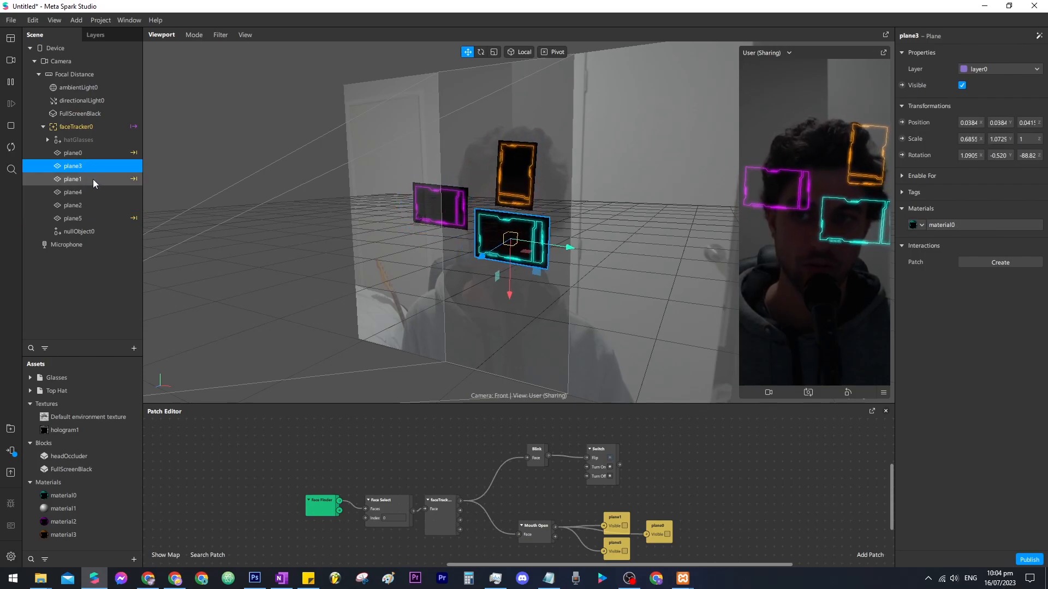
left_click(88, 191, "ctrl")
left_click(91, 206, "ctrl")
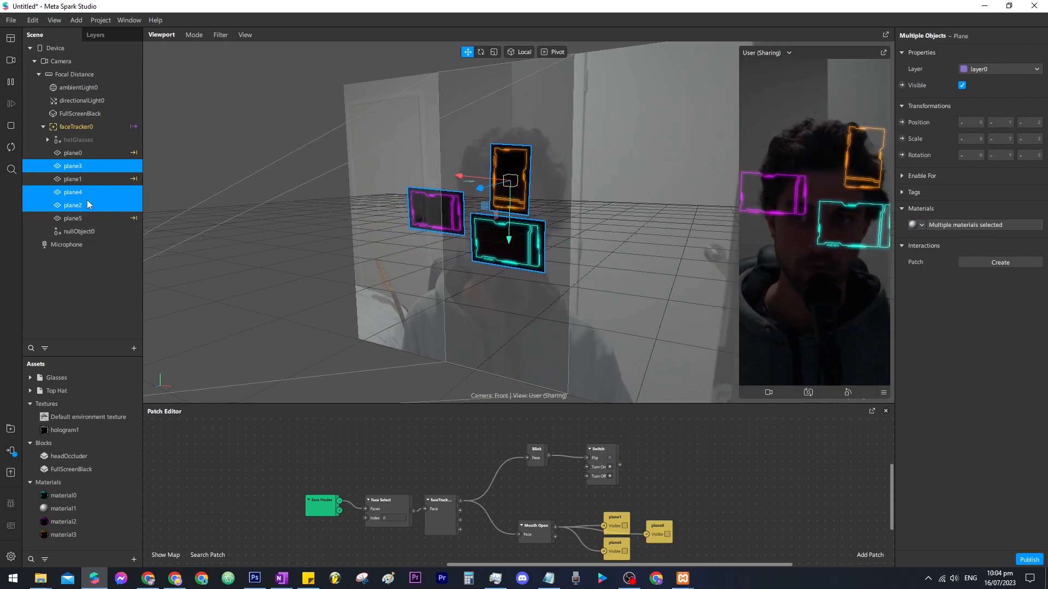
left_click_drag(86, 204, 90, 232)
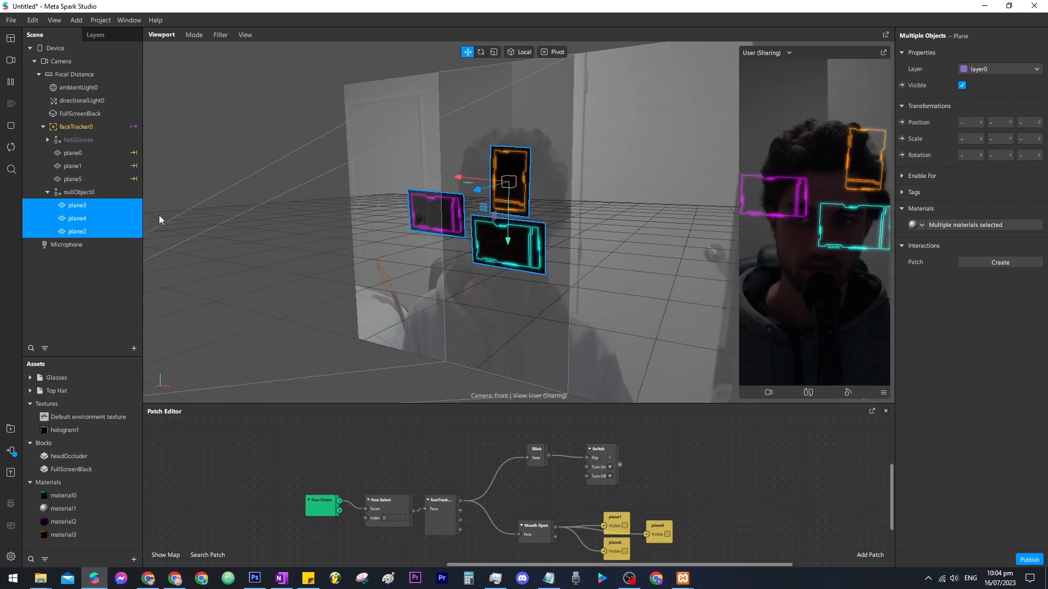
Try hiding and transforming nullObject0 to affect its grouped planes together, undoing the changes
left_click(86, 193)
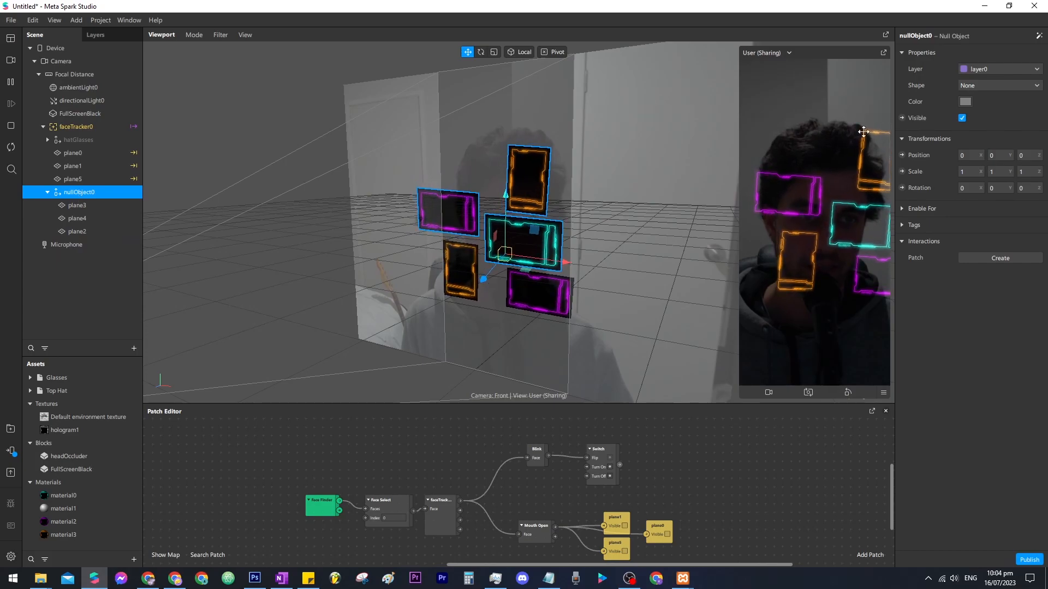
left_click(961, 119)
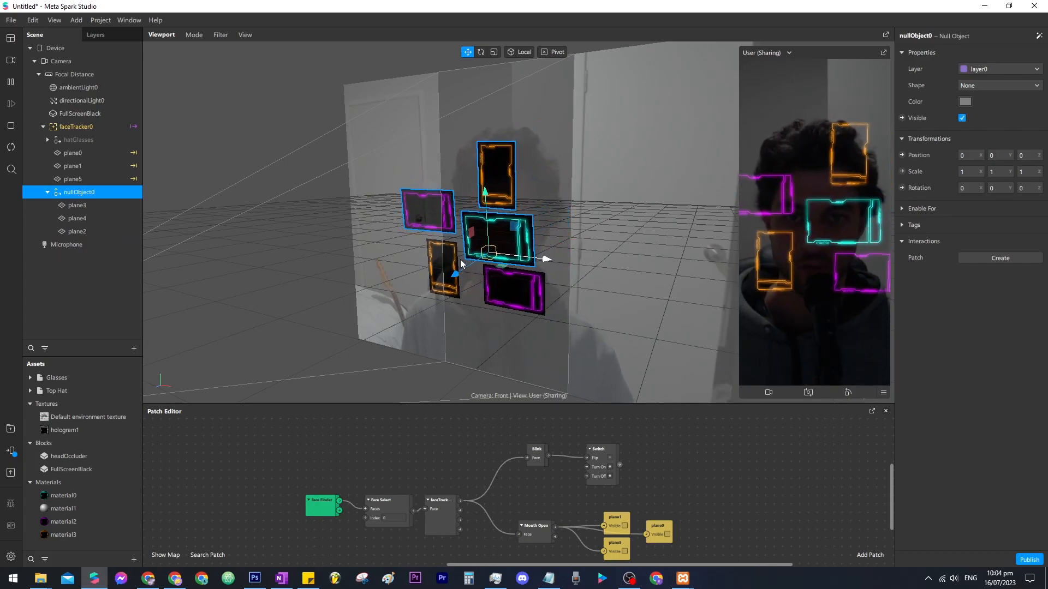
left_click_drag(465, 265, 496, 270)
key("ctrl+z")
left_click(495, 53)
key("ctrl+z")
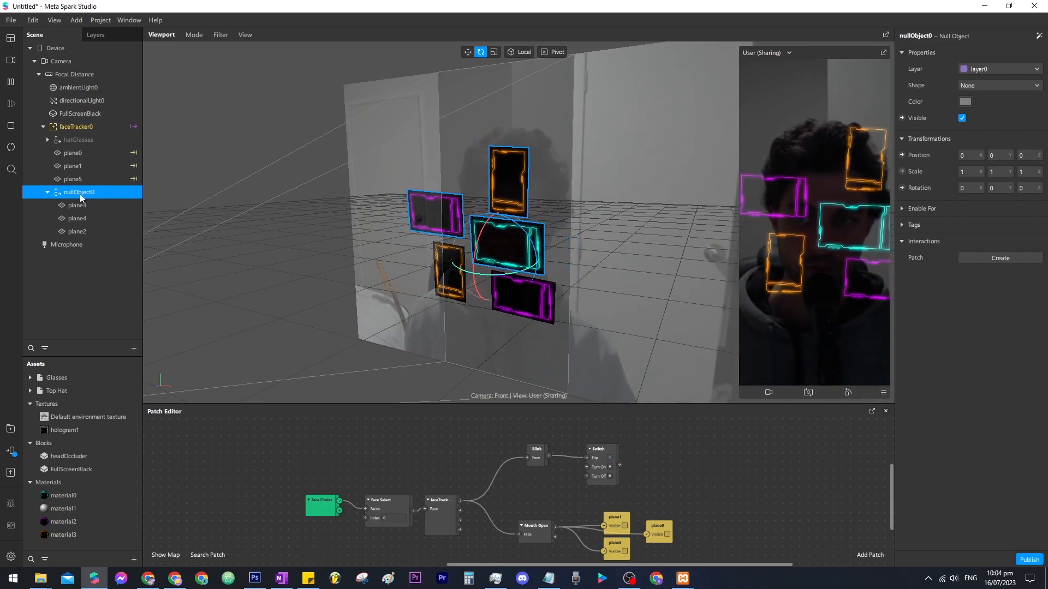
Create a Visible patch for nullObject0 and connect the Switch output to it
left_click(902, 118)
left_click_drag(768, 523, 655, 466)
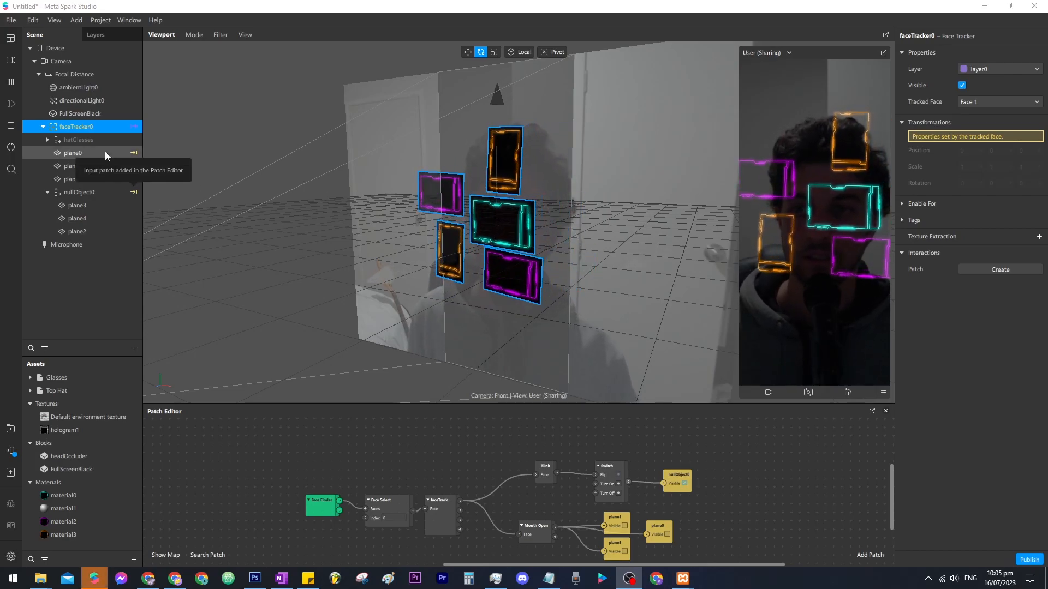
Add a 3D Text object as a child of faceTracker0
right_click(84, 129)
mouse_move(136, 135)
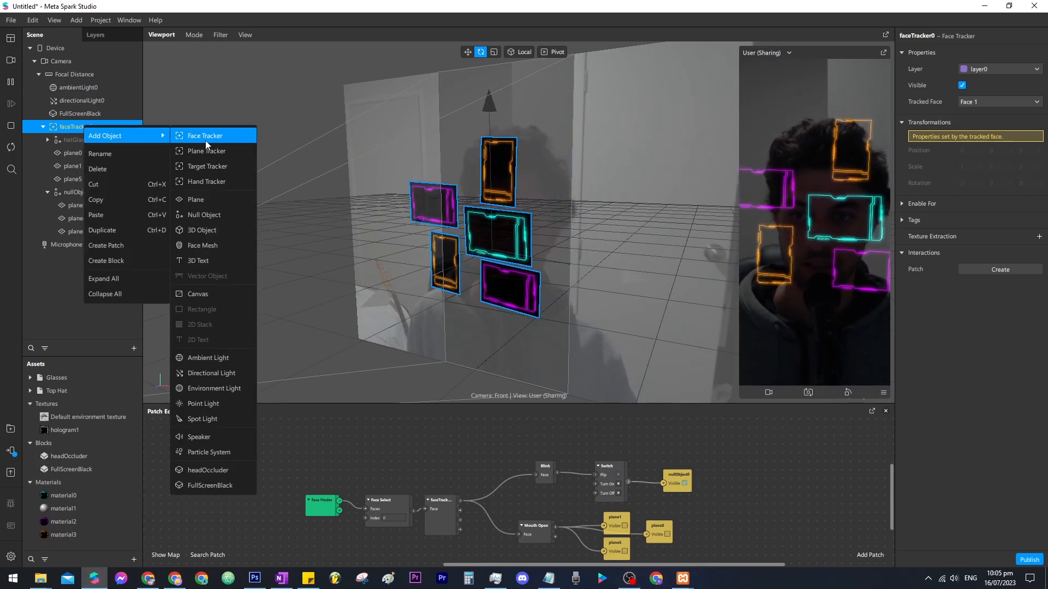
left_click(215, 261)
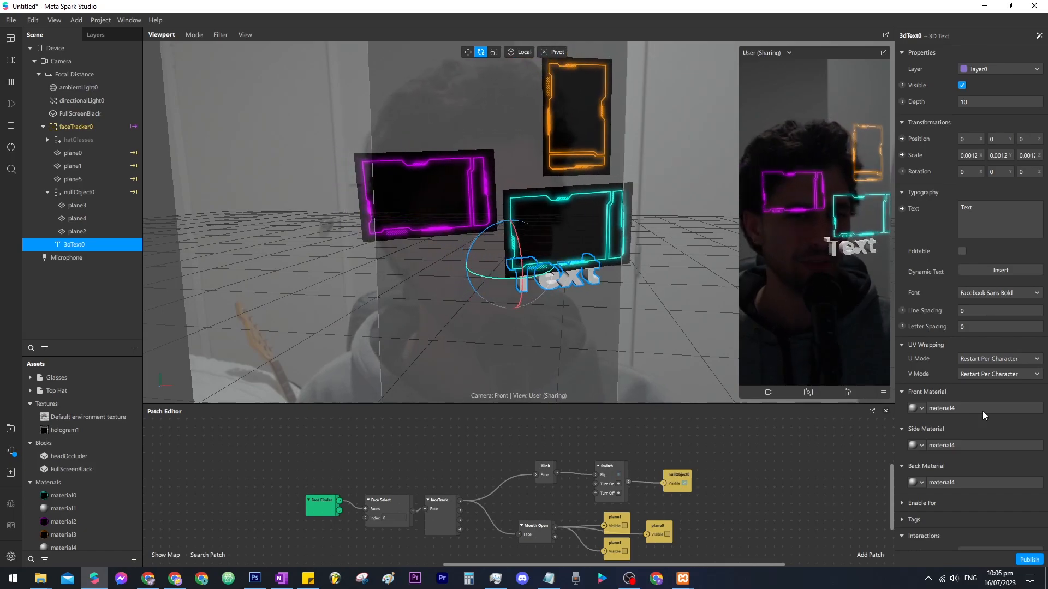
Change the 3D text's material4 to the Flat shader type and set its diffuse color to #00ffff
left_click(942, 408)
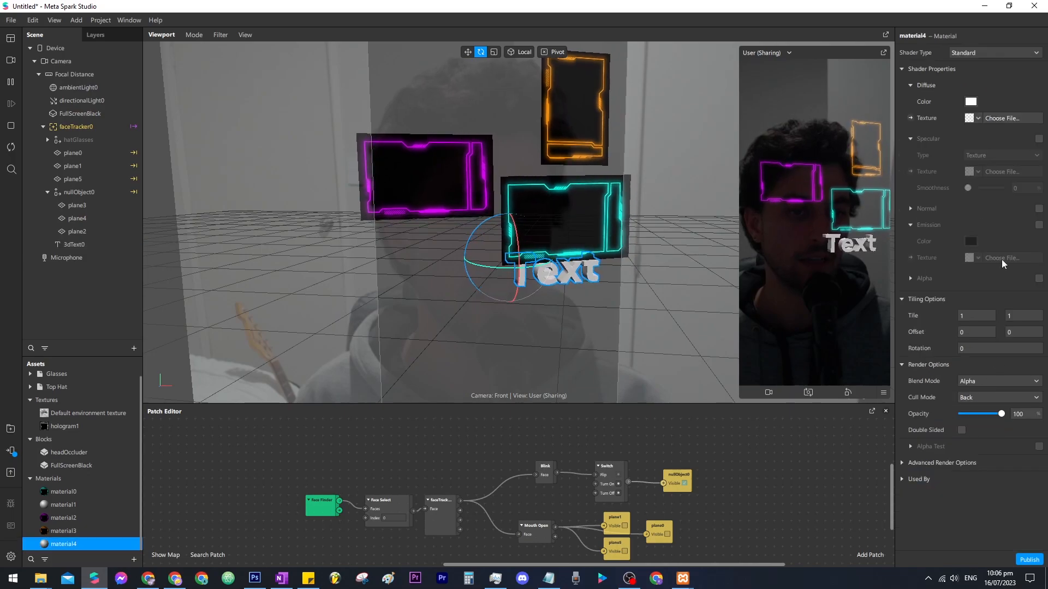
left_click(977, 52)
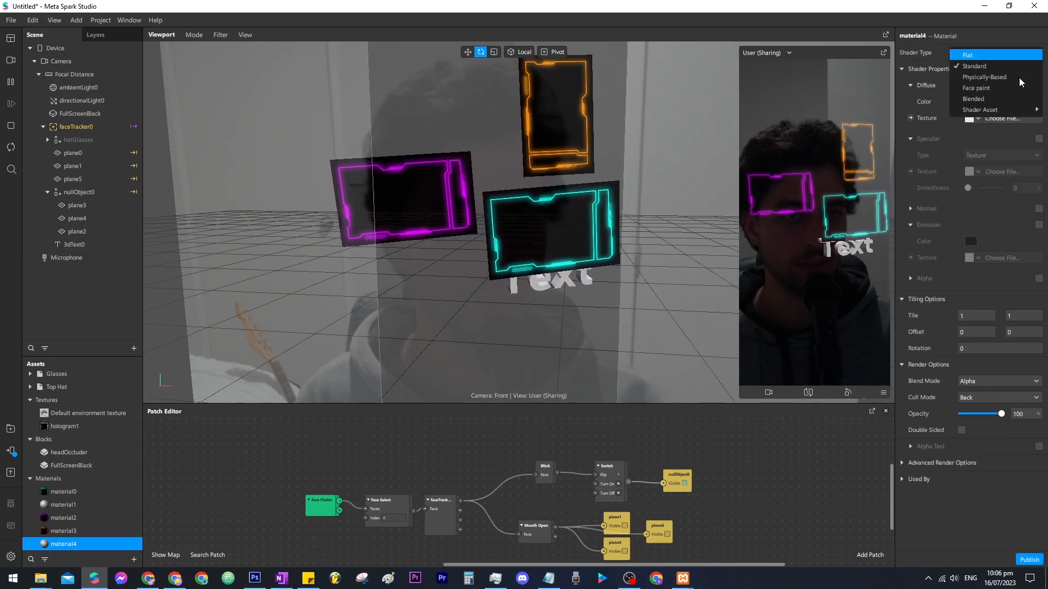
left_click(994, 56)
left_click(970, 101)
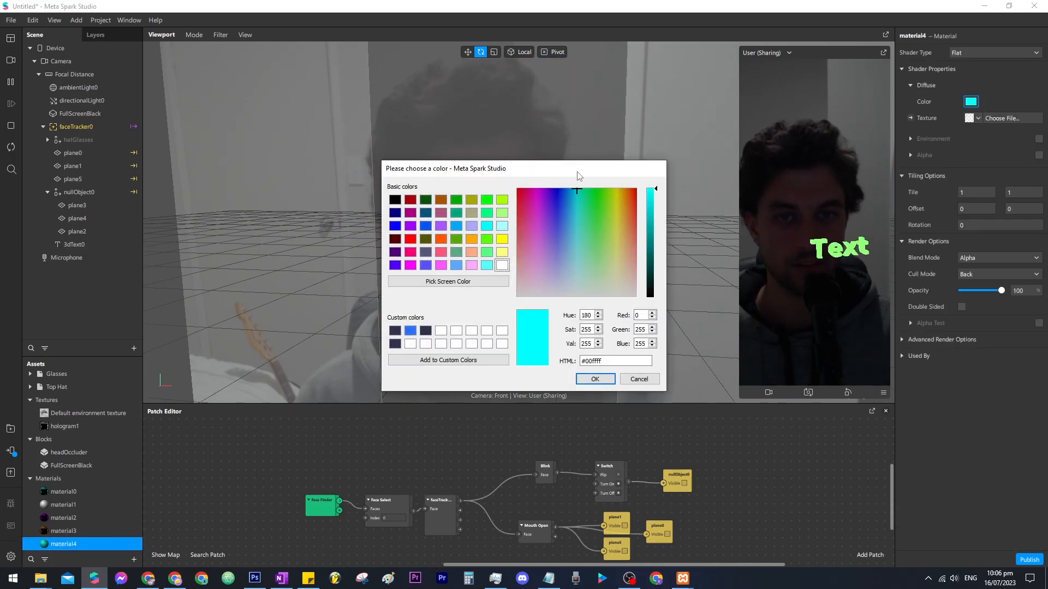
left_click(595, 379)
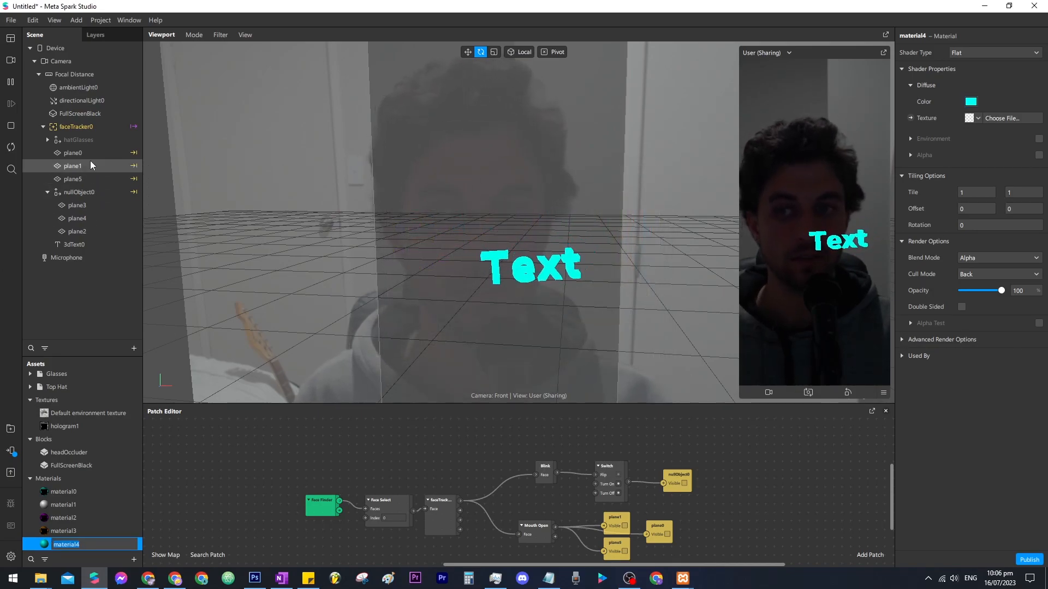
Create a new material for the sides of the 3D text and set its opacity to 0%
left_click(76, 247)
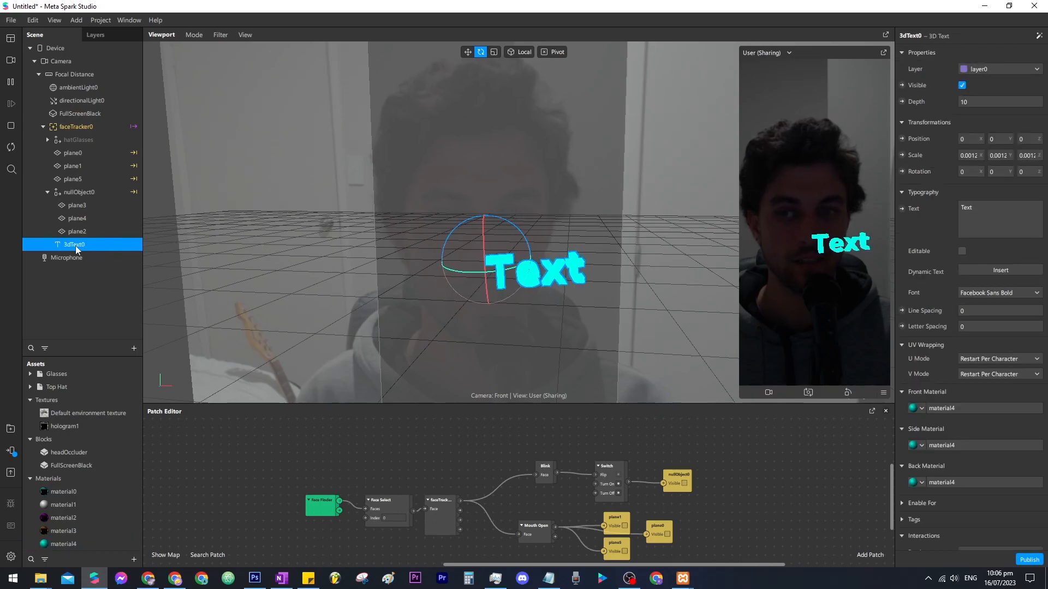
left_click(920, 445)
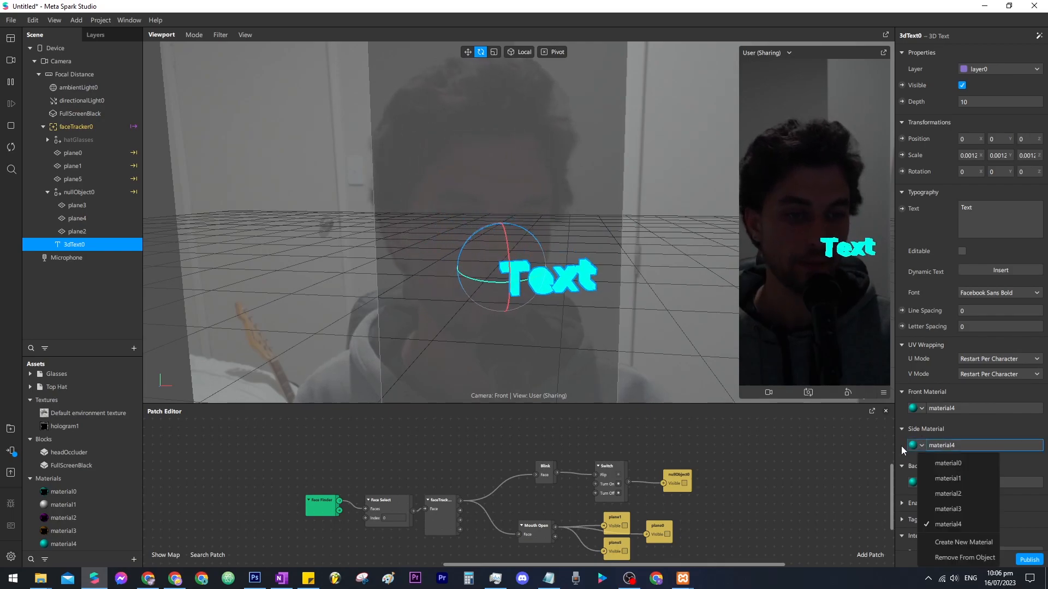
left_click(956, 542)
left_click(948, 443)
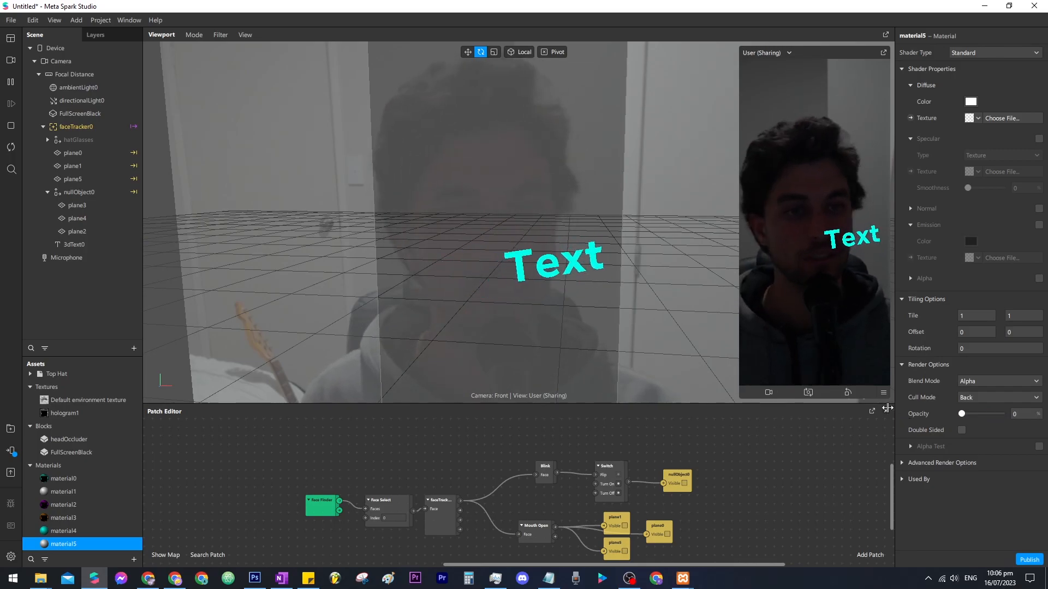
left_click(74, 245)
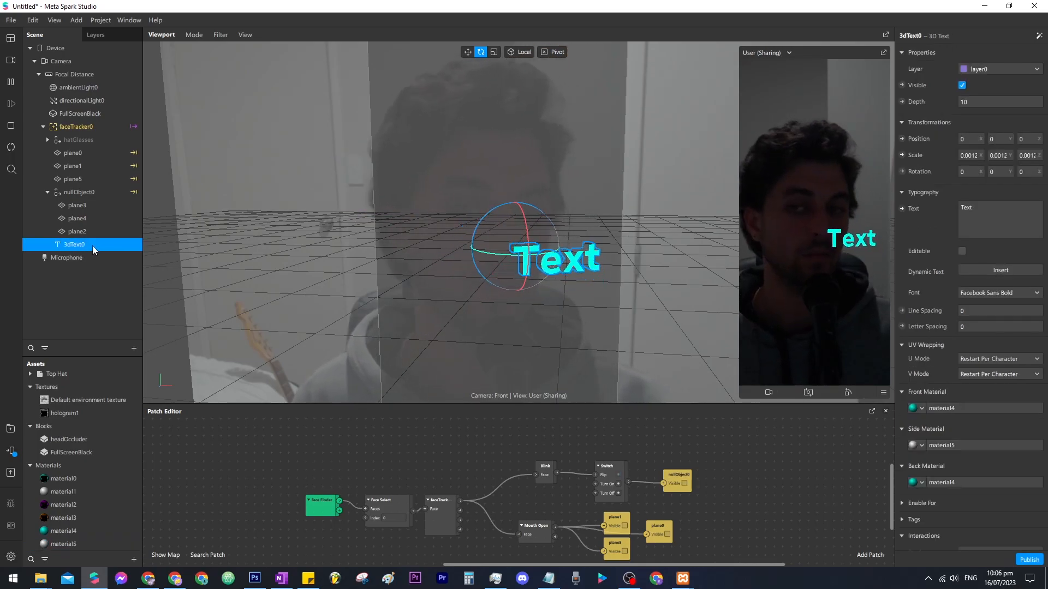
Change the 3D text's wording to "Holograms", then shrink and position it over the cyan hologram plane
left_click(1019, 214)
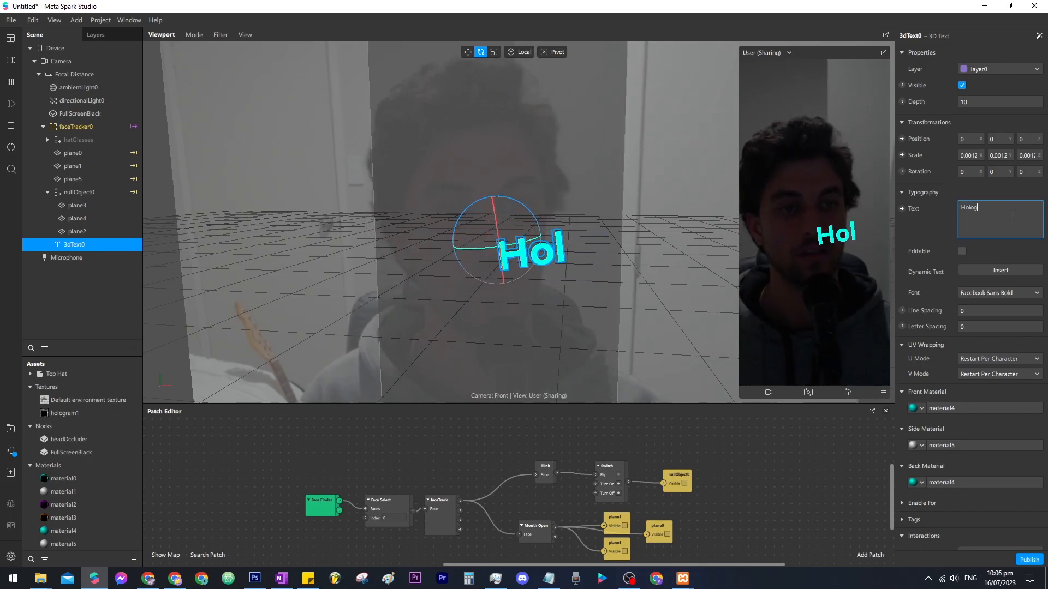
left_click(467, 52)
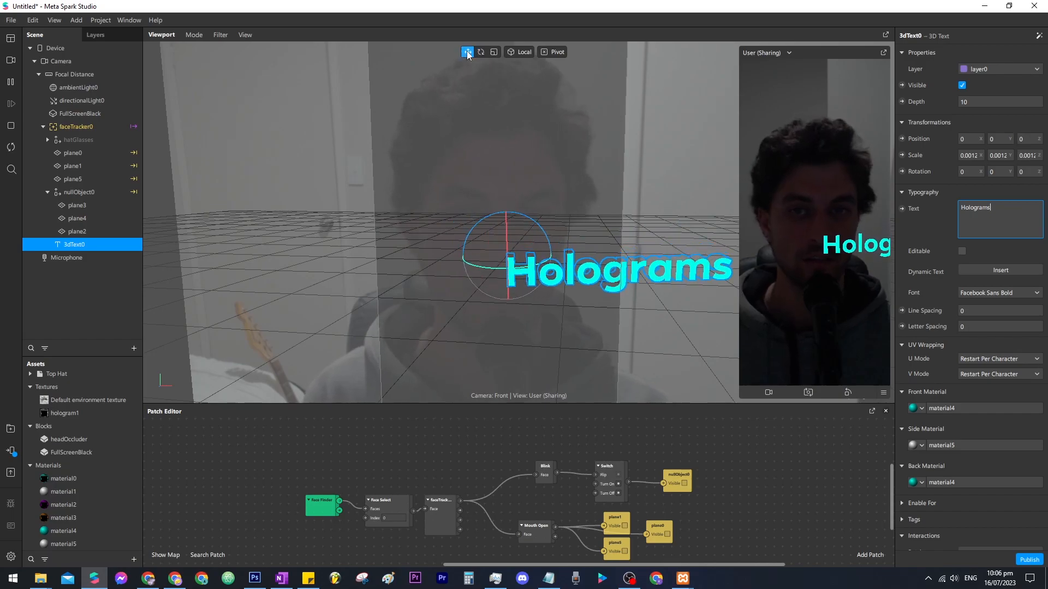
left_click_drag(535, 210, 421, 218)
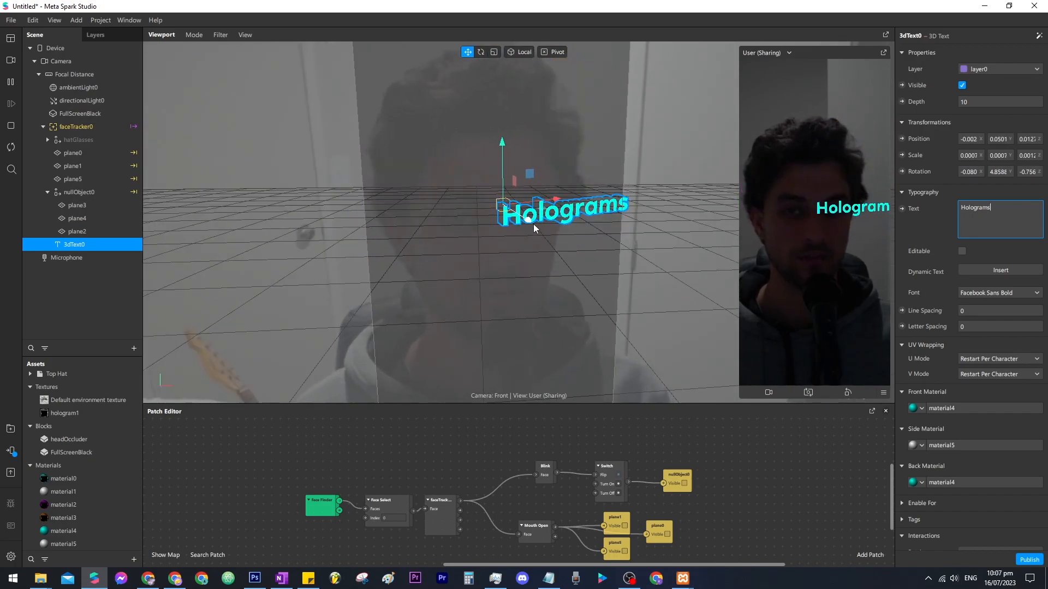
left_click(494, 52)
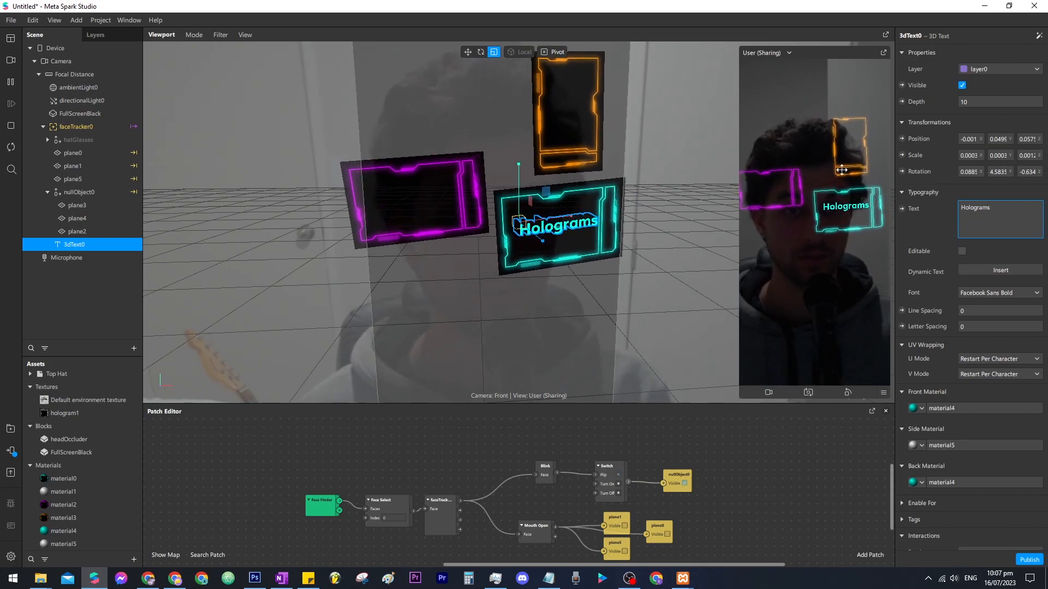
Nest the 3D text under nullObject0 with the preview paused and realign it in front of the cyan plane with zero rotation
left_click(10, 83)
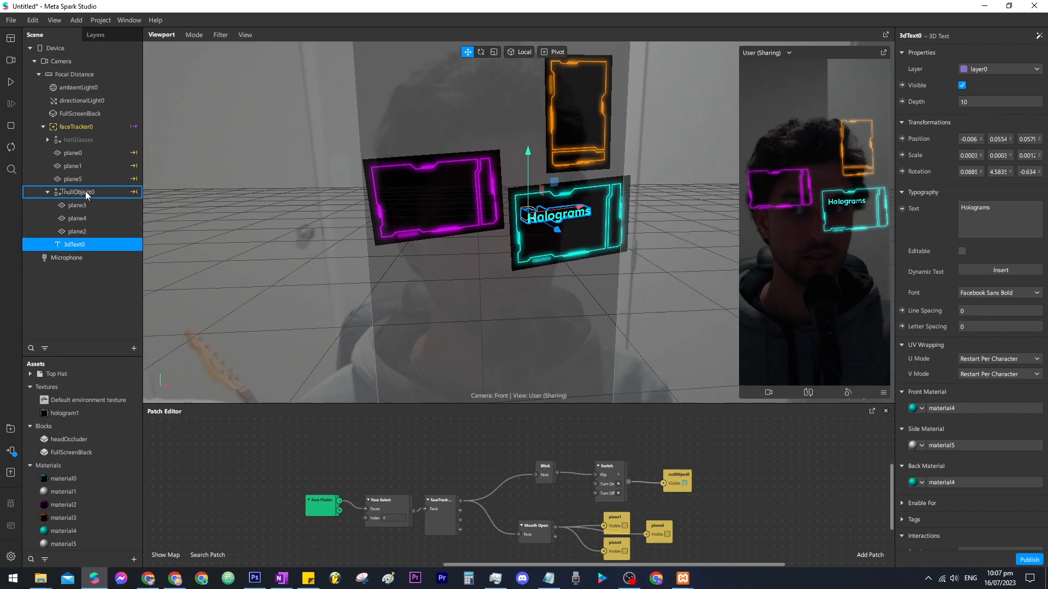
left_click(11, 83)
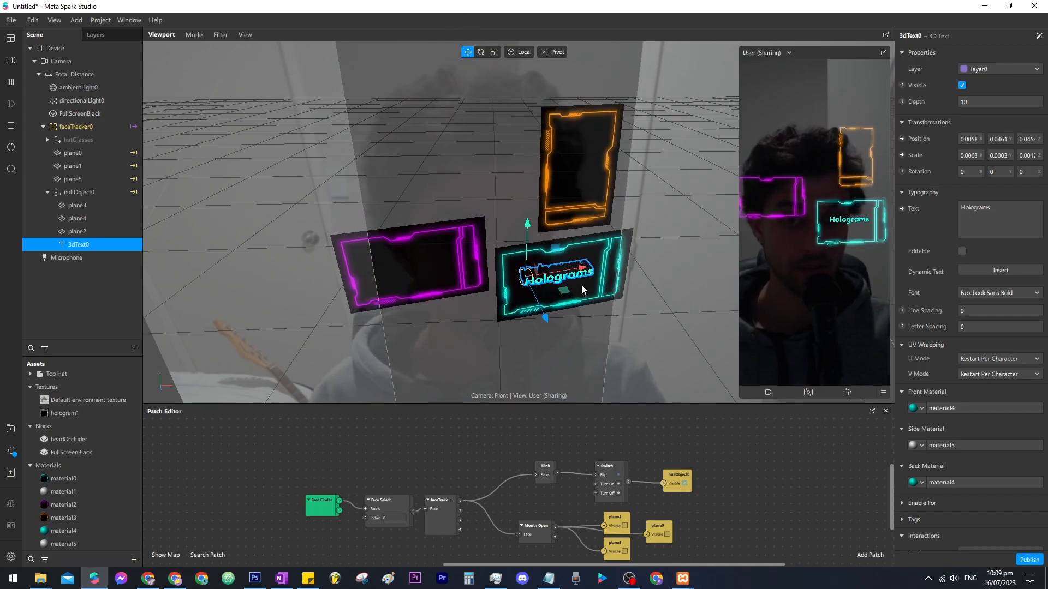
left_click_drag(557, 312, 551, 286)
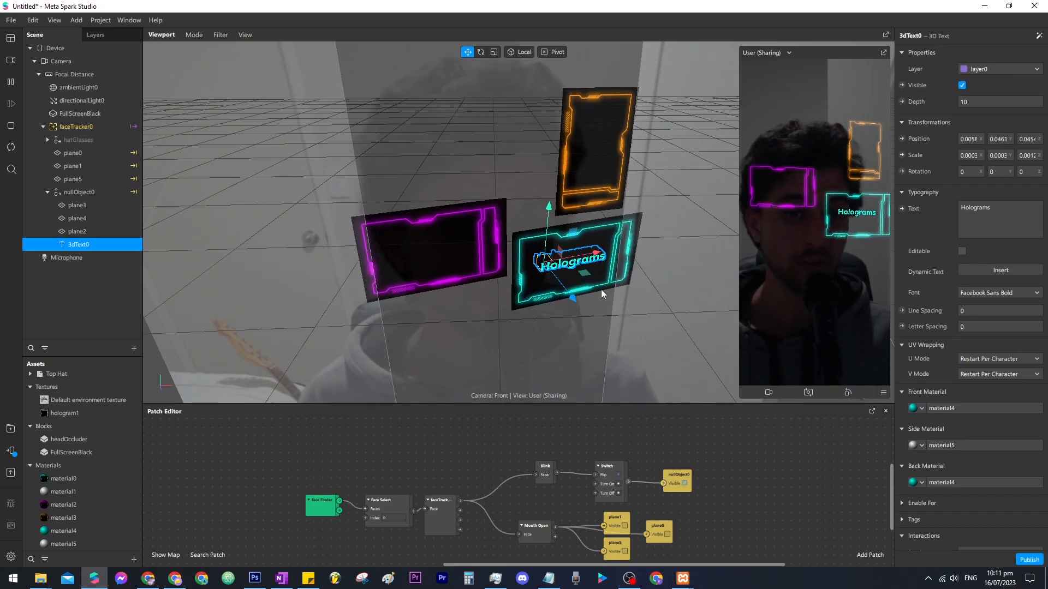
Import the Neutronium font file from the v2face2 folder and assign it to the 3D text
left_click(1003, 294)
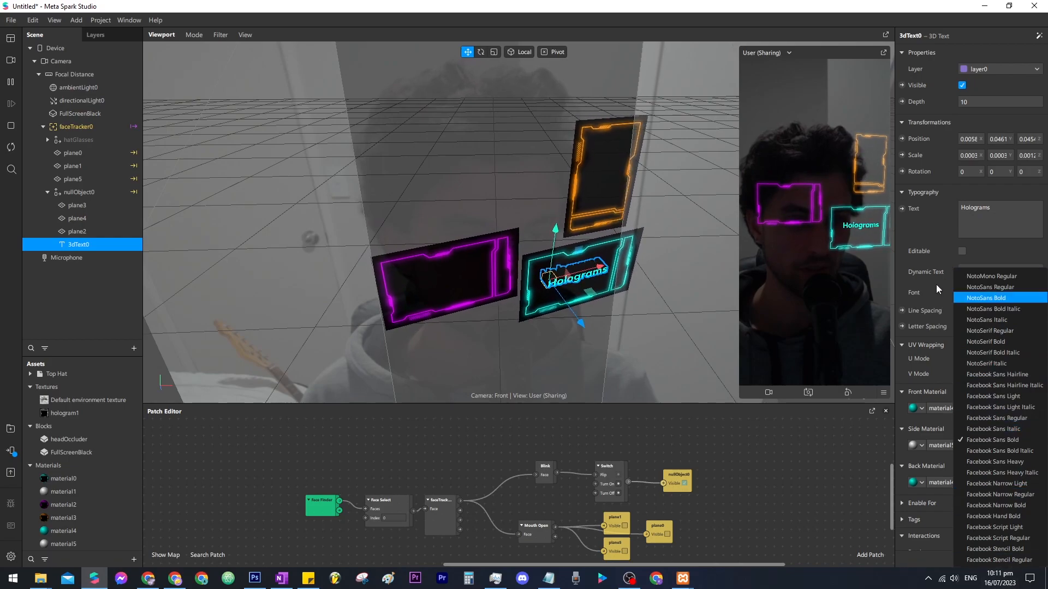
left_click(982, 295)
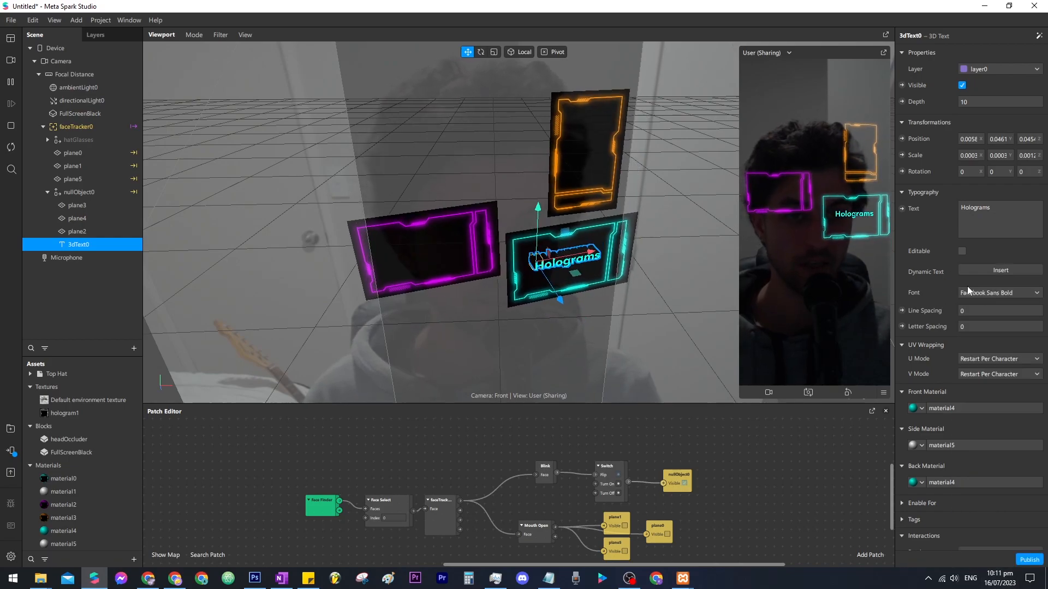
left_click(133, 559)
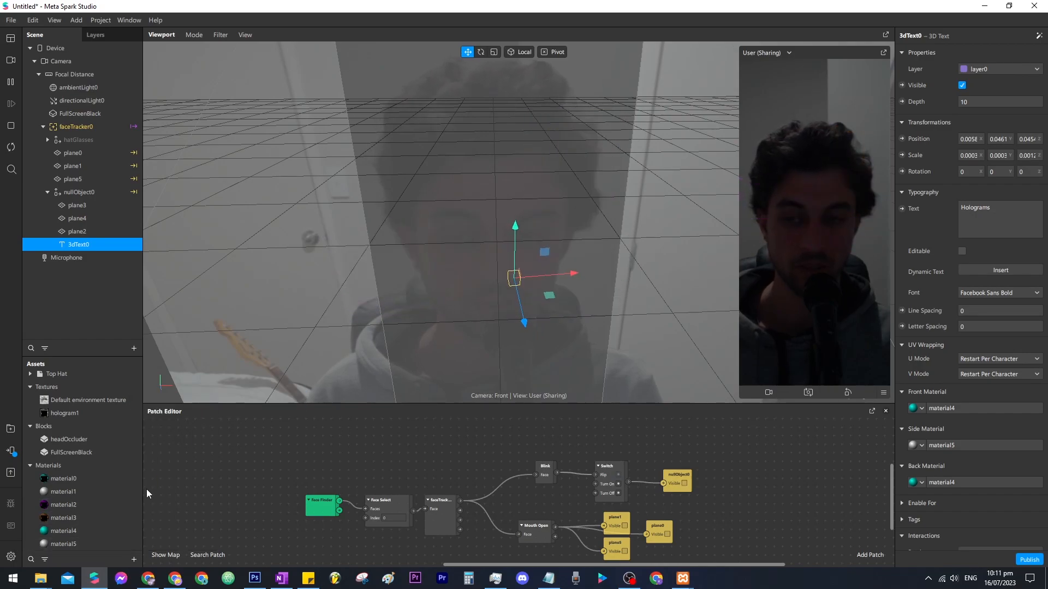
key("alt+Tab")
left_click(428, 218)
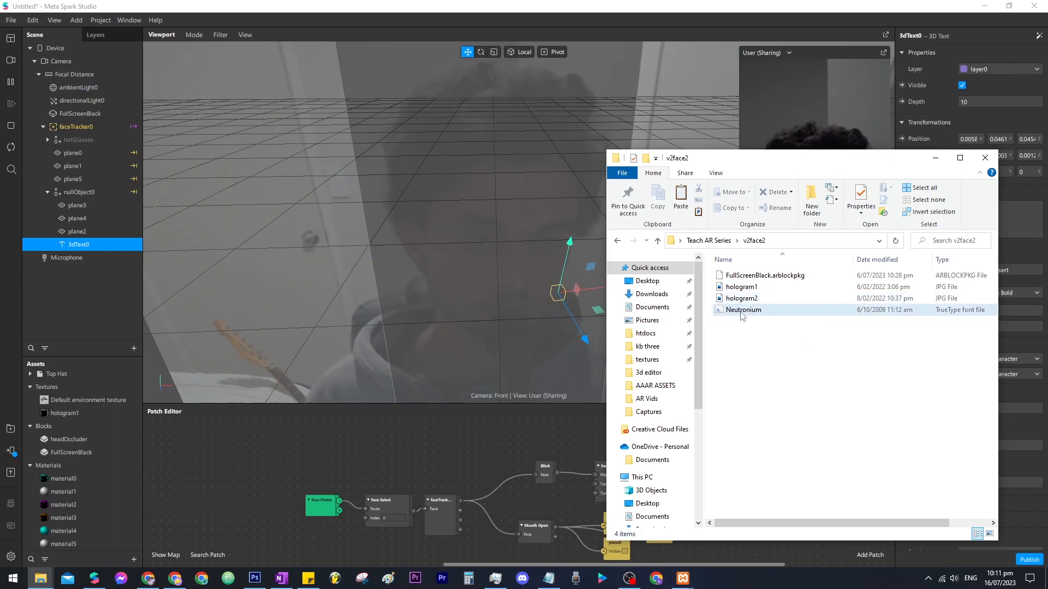
left_click_drag(197, 479, 53, 470)
left_click(8, 359)
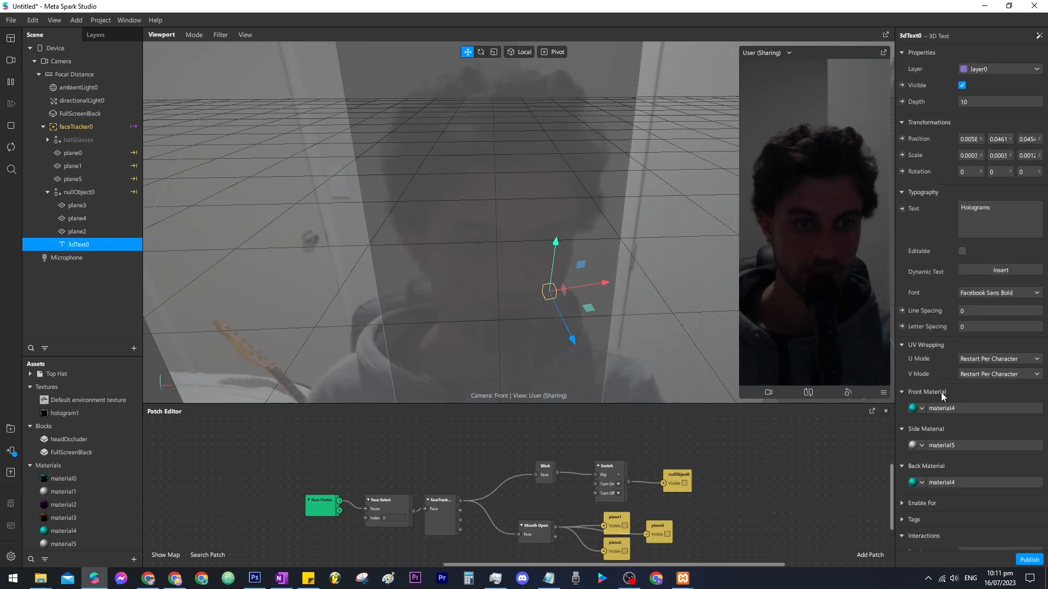
left_click(981, 292)
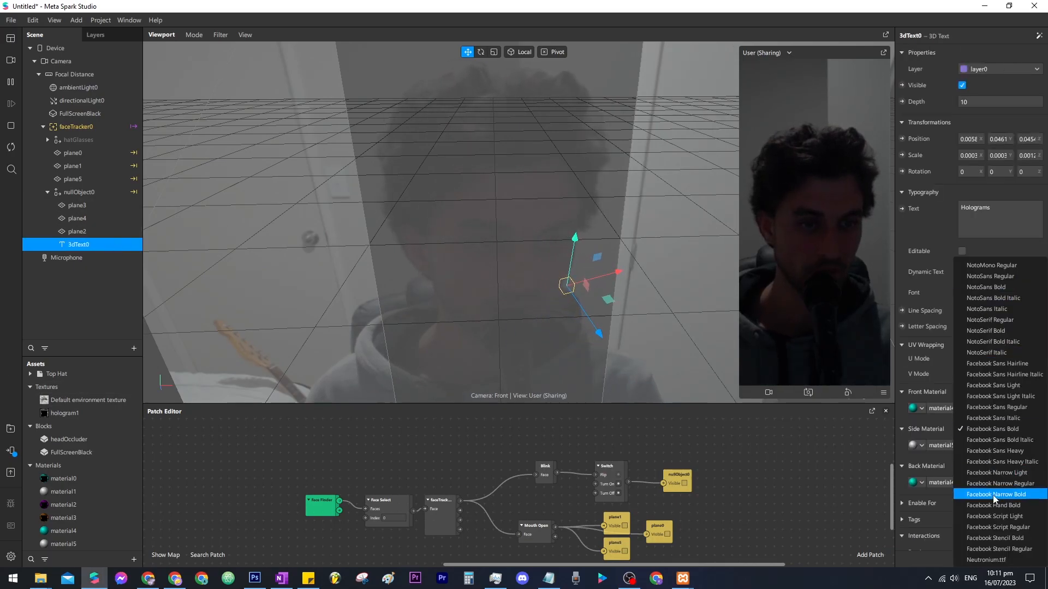
left_click(986, 560)
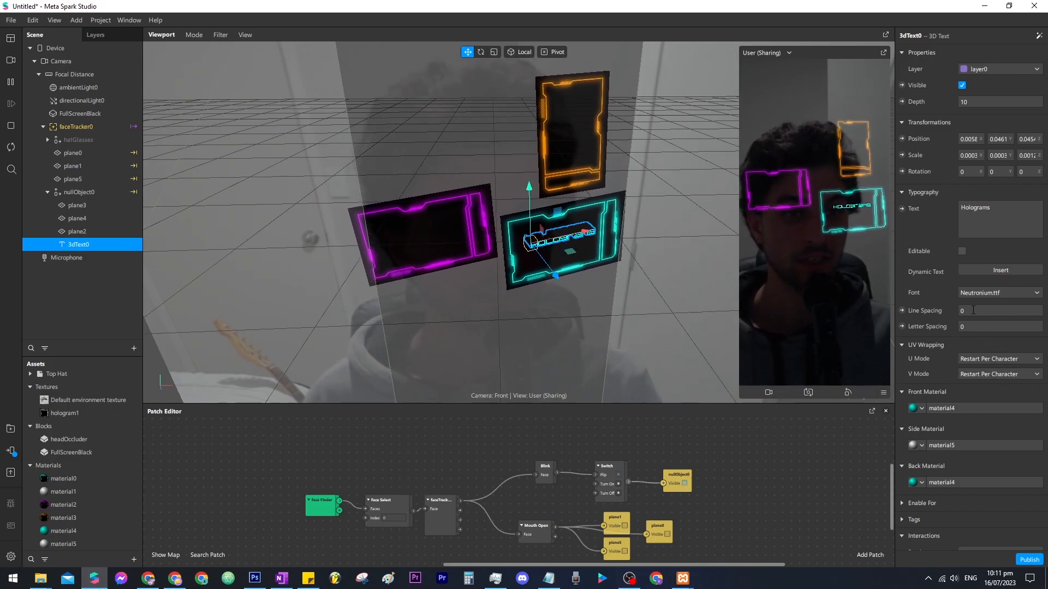
Set the 3D text's letter spacing to 10 and move the text just below the cyan hologram plane
left_click(989, 321)
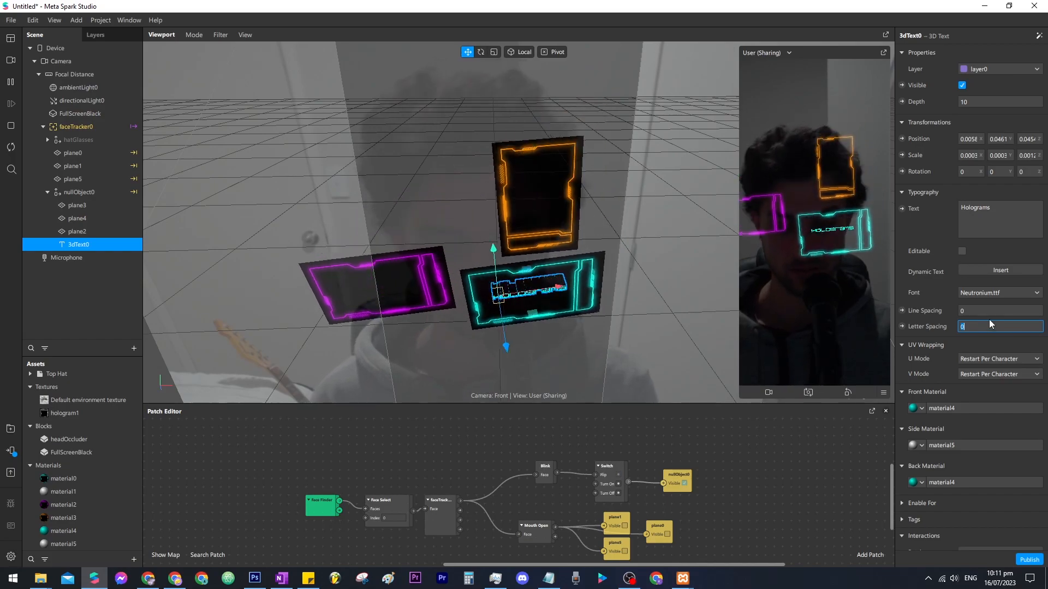
type("10")
key("Return")
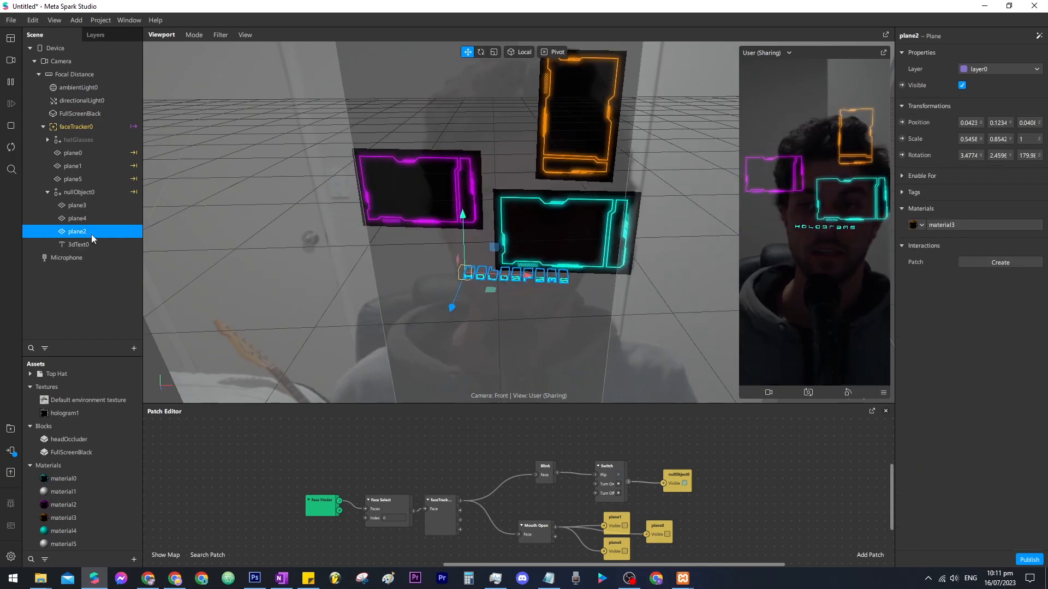
Duplicate 3dText0 and, with the preview paused, move the copy above the magenta hologram plane
left_click(102, 245)
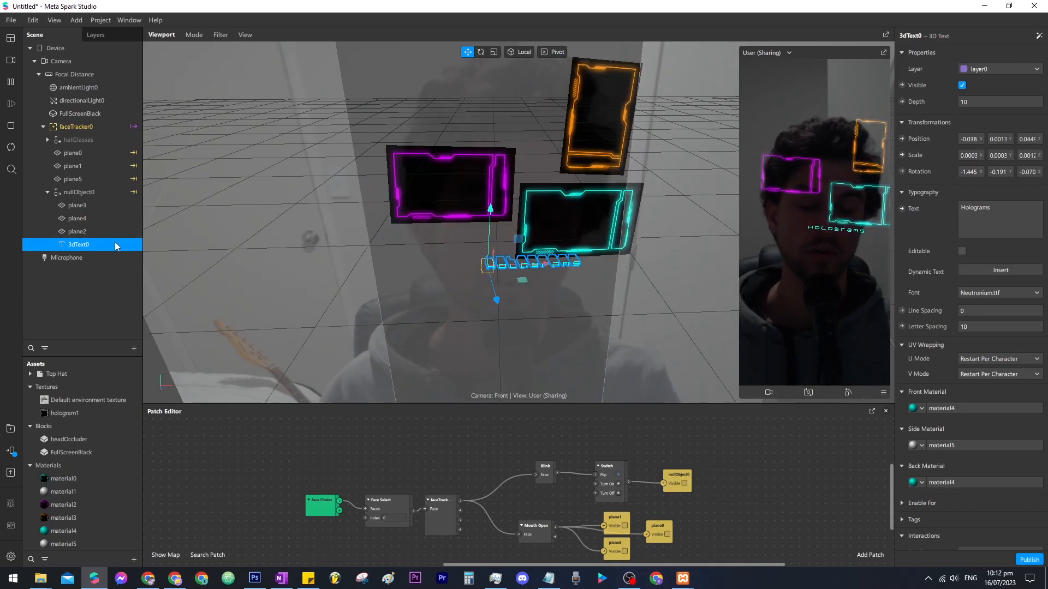
left_click(93, 236)
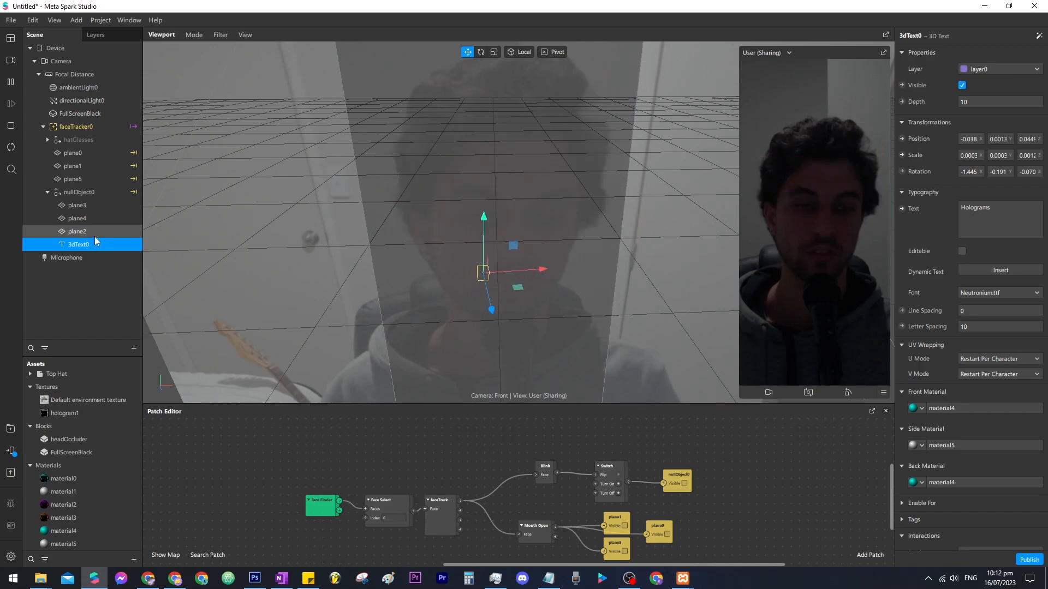
left_click(92, 245)
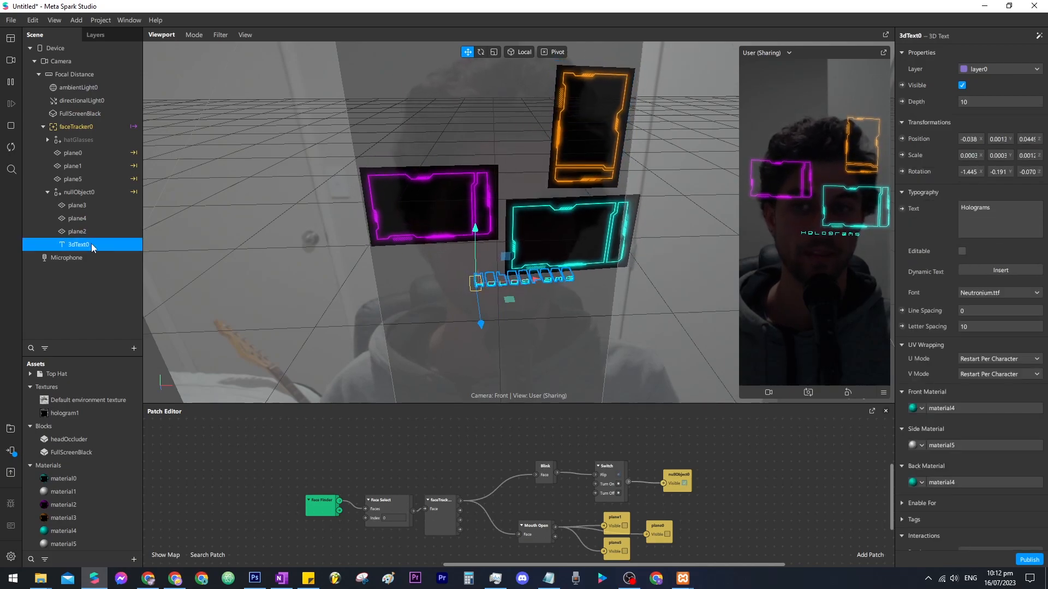
key("ctrl+d")
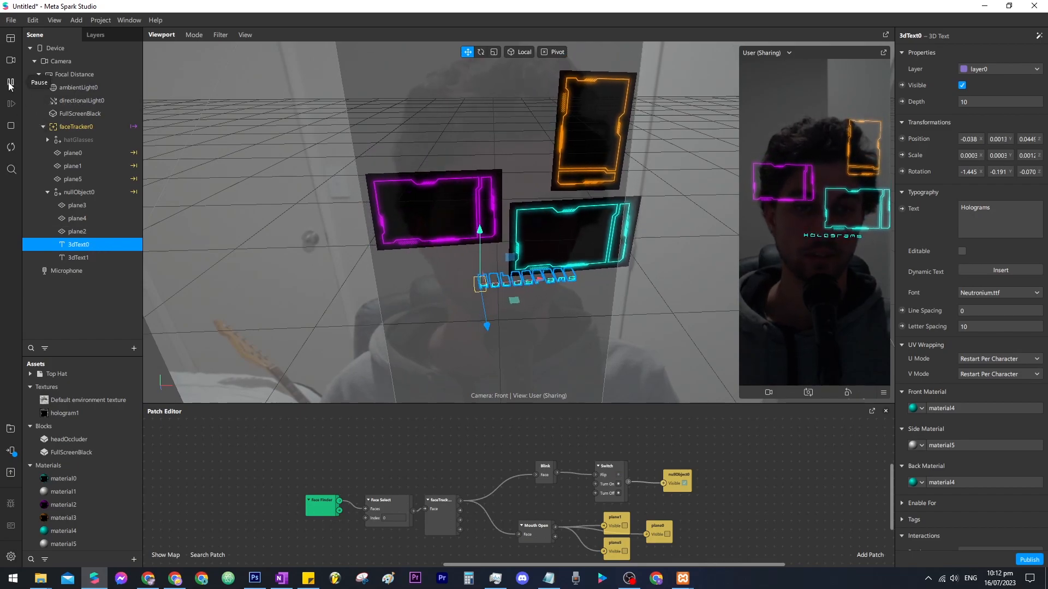
left_click(11, 82)
left_click(84, 258)
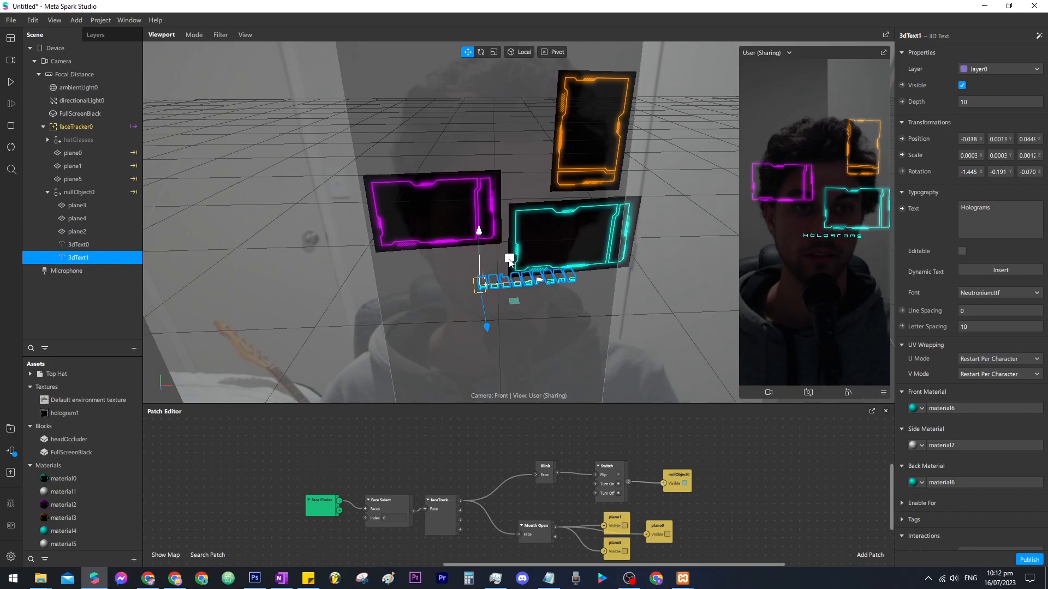
left_click_drag(509, 257, 451, 119)
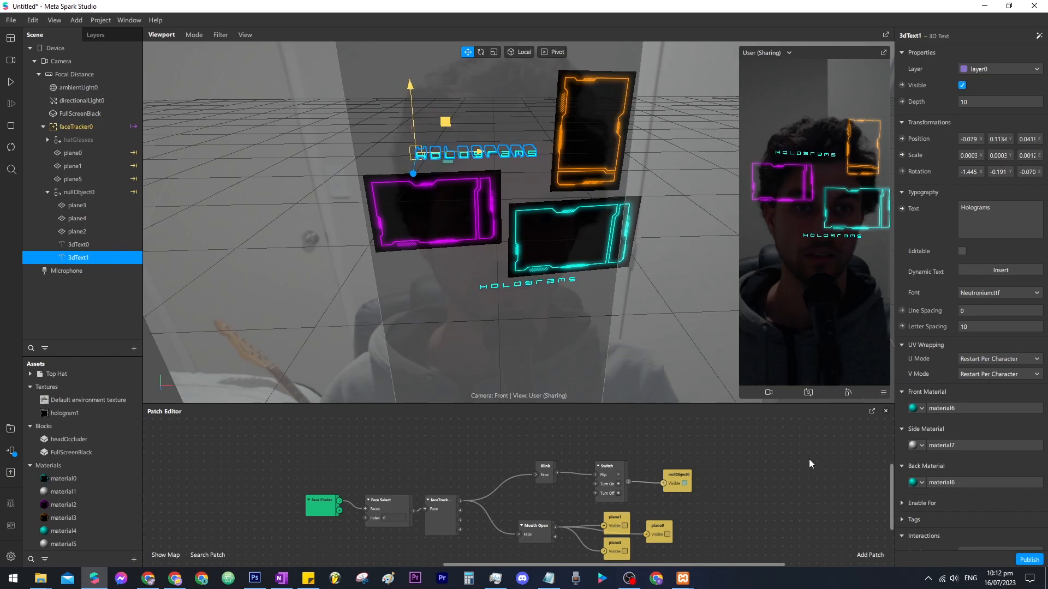
Set the diffuse color of the duplicated text's front material, material6, to #ff00ea
left_click(943, 409)
left_click(971, 102)
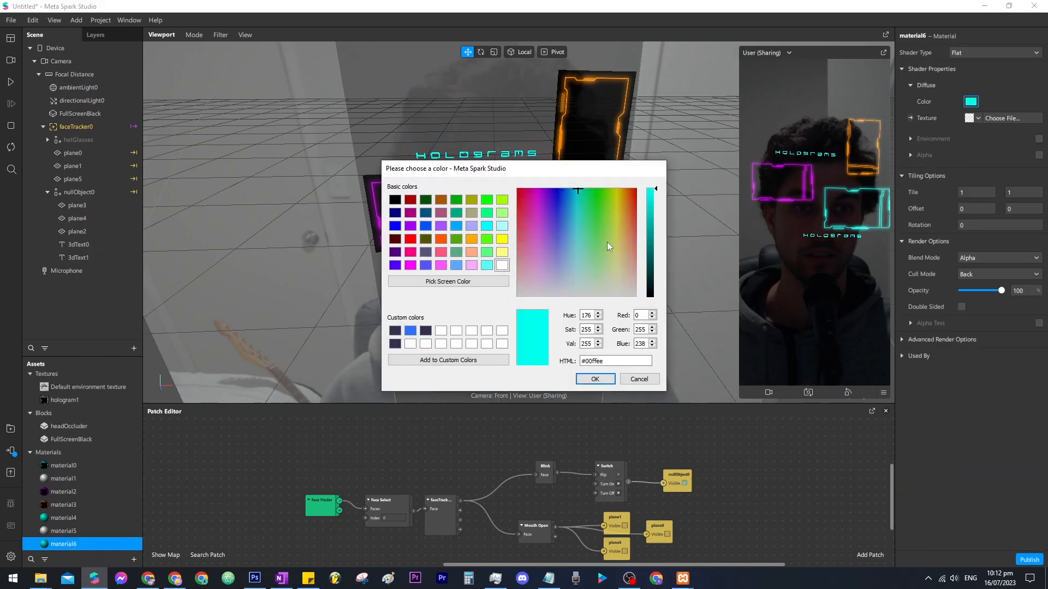
left_click(535, 189)
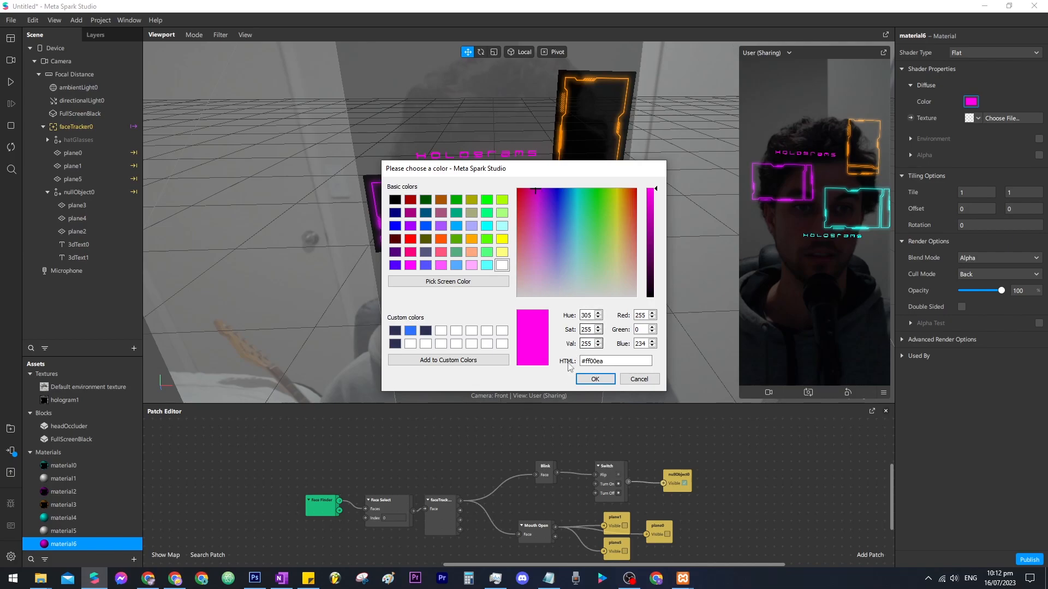
left_click(595, 380)
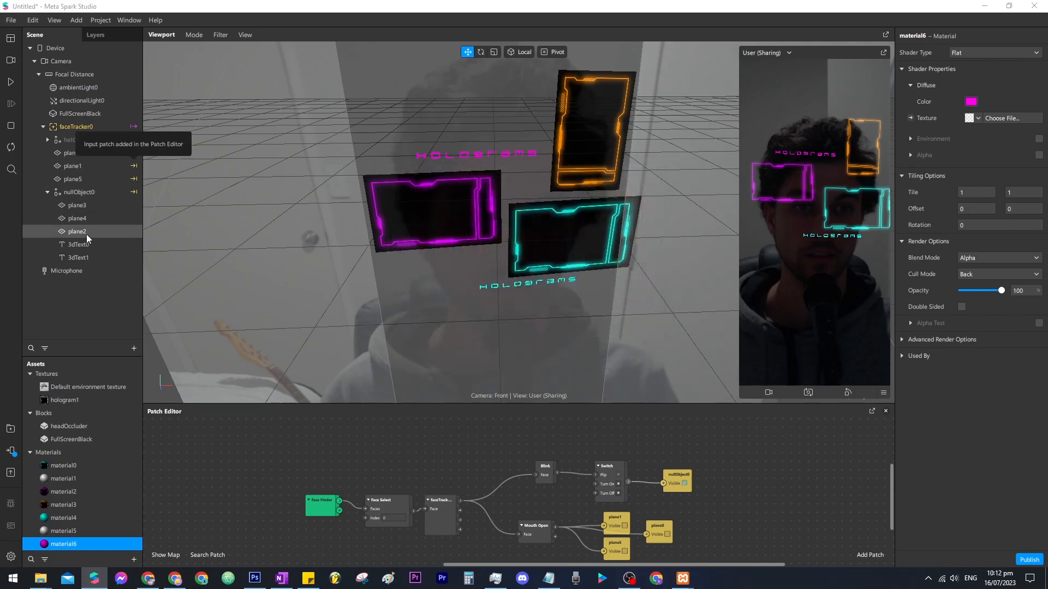
Duplicate the magenta text to just below the orange hologram plane and recolour the copy's front material, material8, orange
left_click(96, 258)
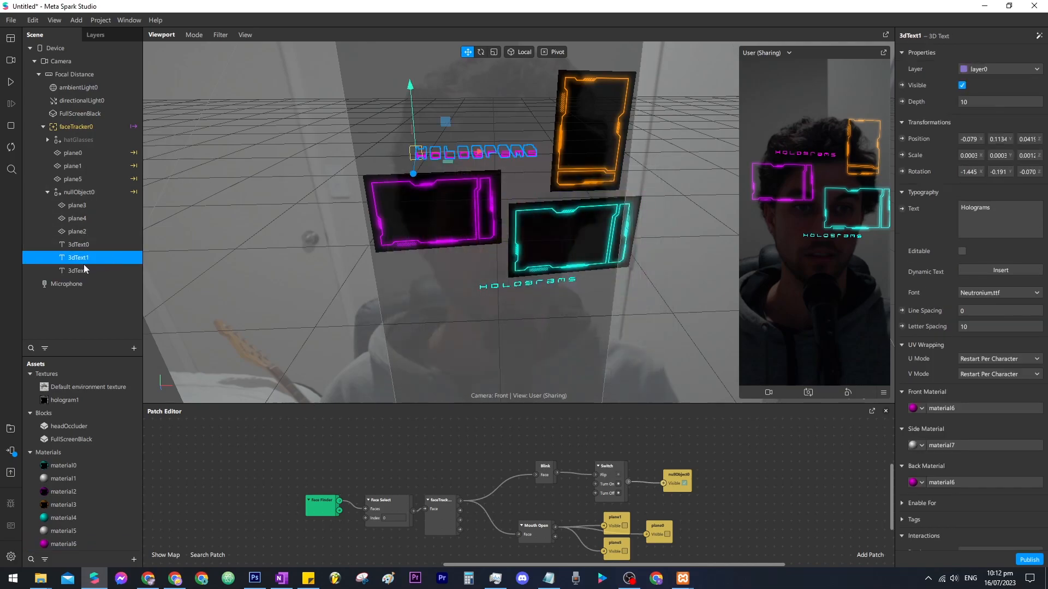
key("ctrl+d")
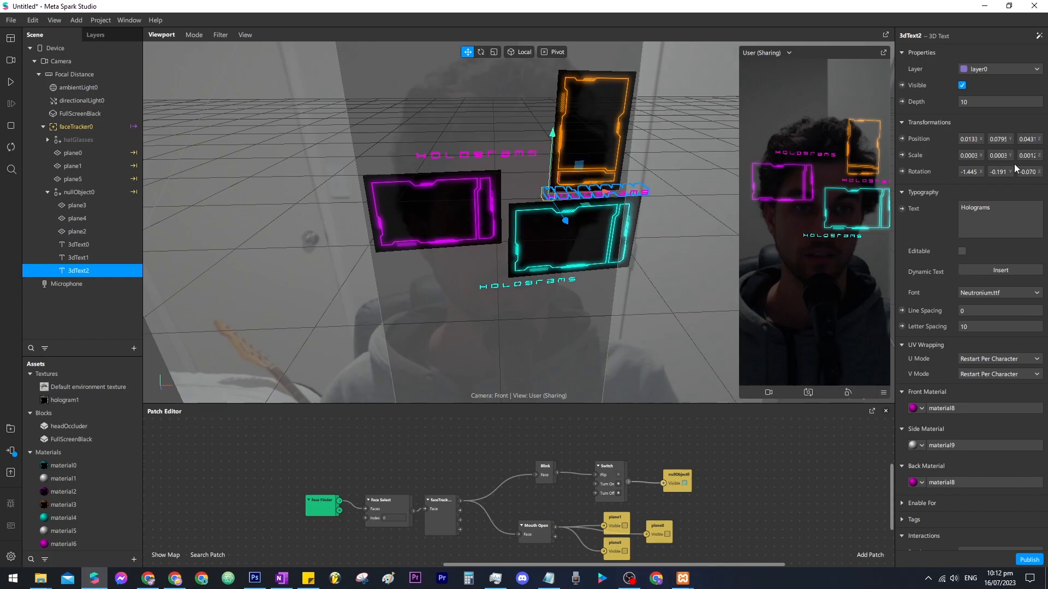
left_click(946, 410)
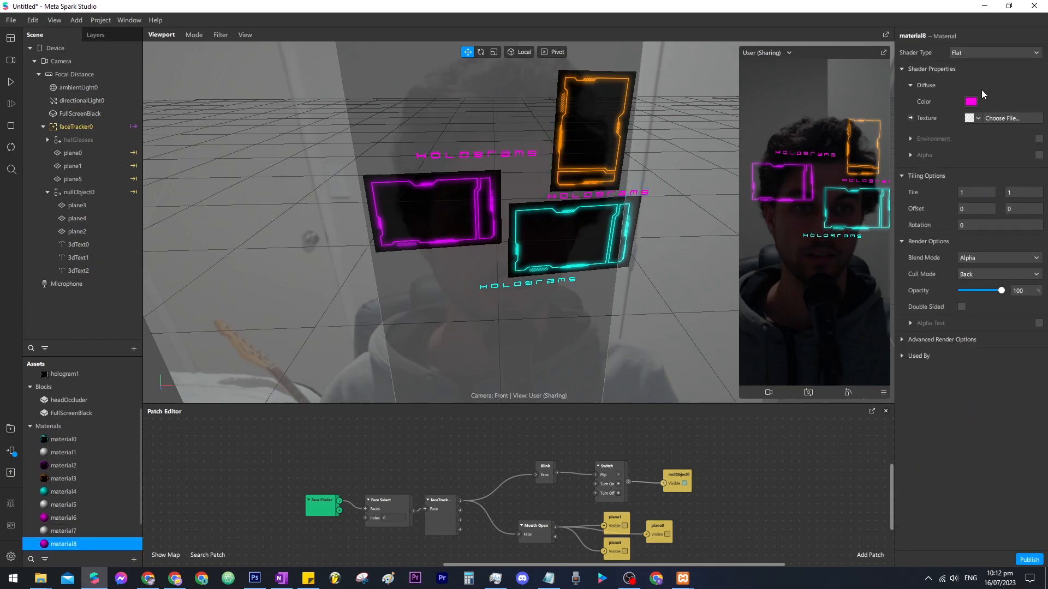
left_click(971, 102)
left_click_drag(625, 243, 626, 190)
left_click(594, 380)
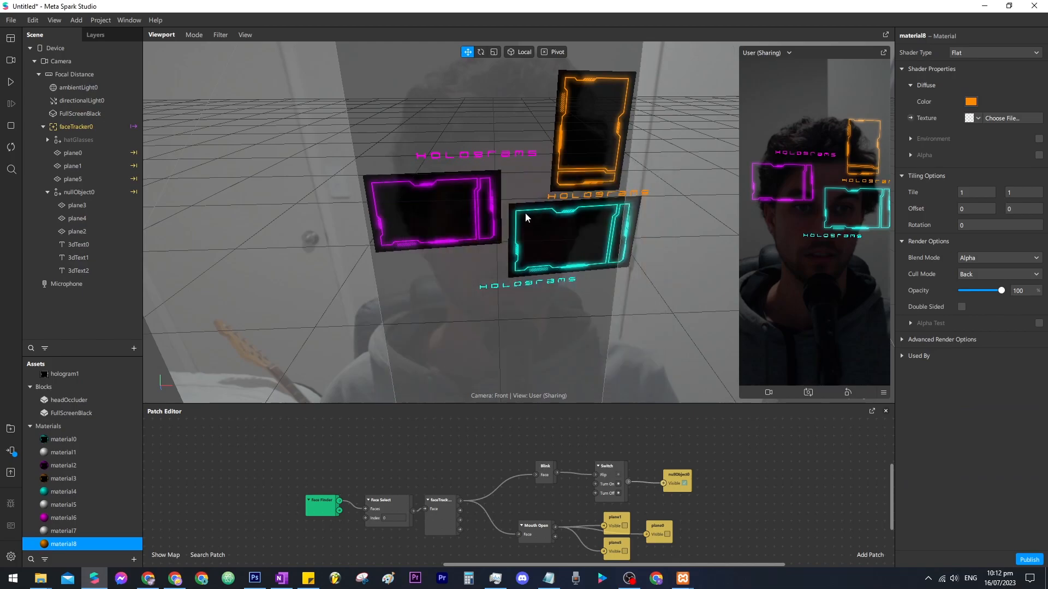
Stagger the hologram planes and texts in depth, bringing the cyan plane forward and pushing the cyan text back, and resume the preview
left_click(12, 83)
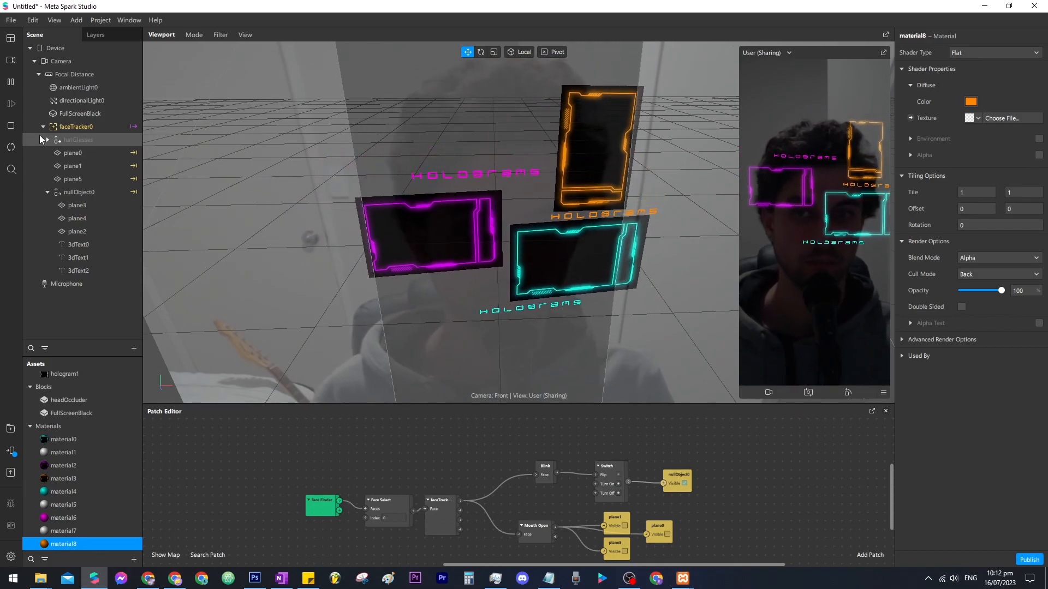
left_click(11, 83)
left_click(438, 199)
left_click(605, 283)
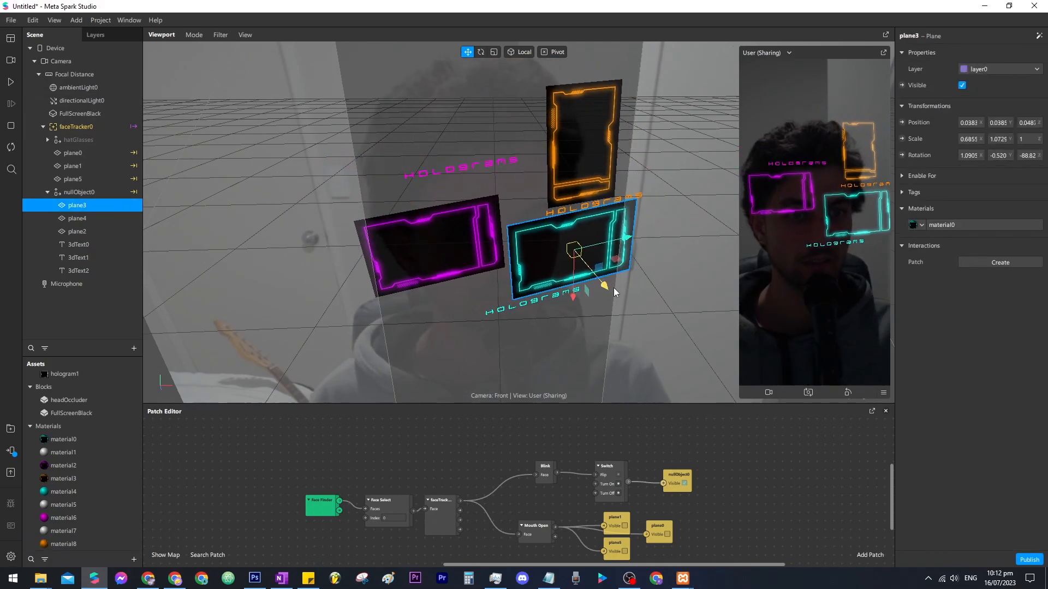
left_click(562, 179)
left_click(622, 198)
left_click(502, 310)
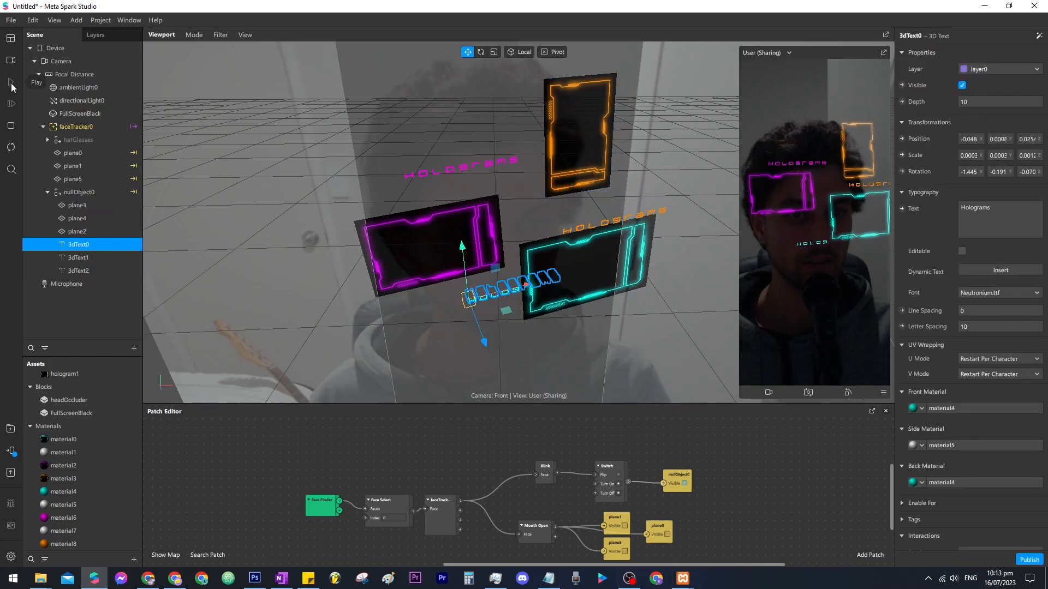
left_click(11, 82)
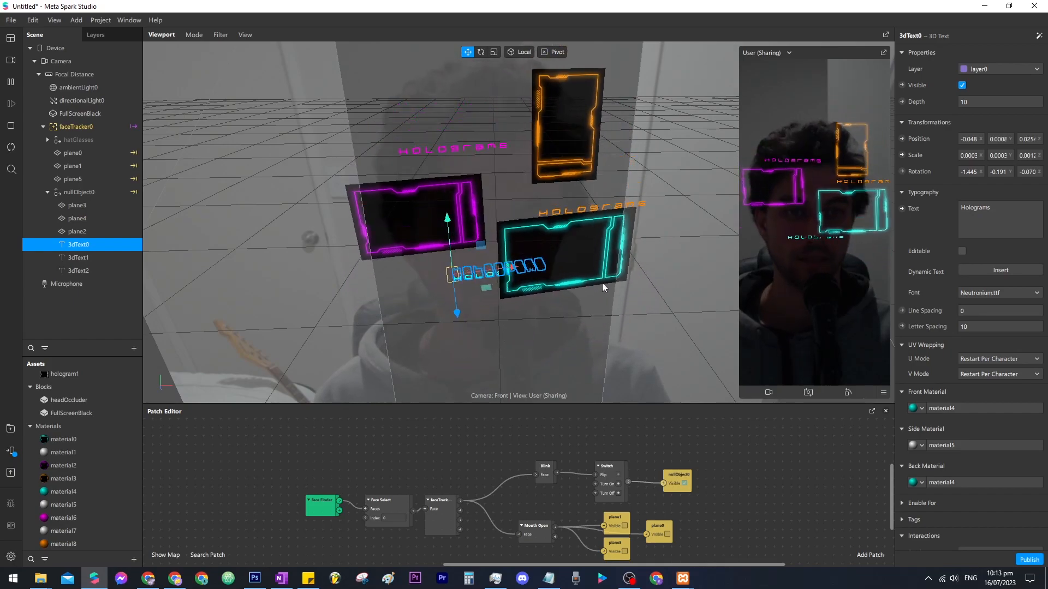
Turn off Use Depth Test and Write to Depth in the advanced render options of material0, the cyan hologram plane's material
left_click(593, 306)
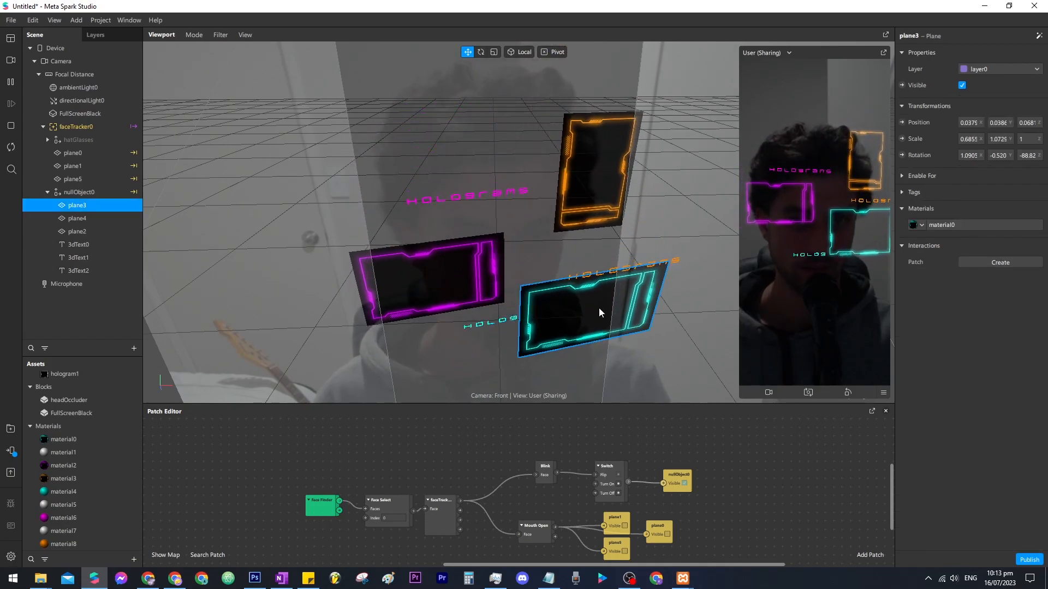
left_click(941, 225)
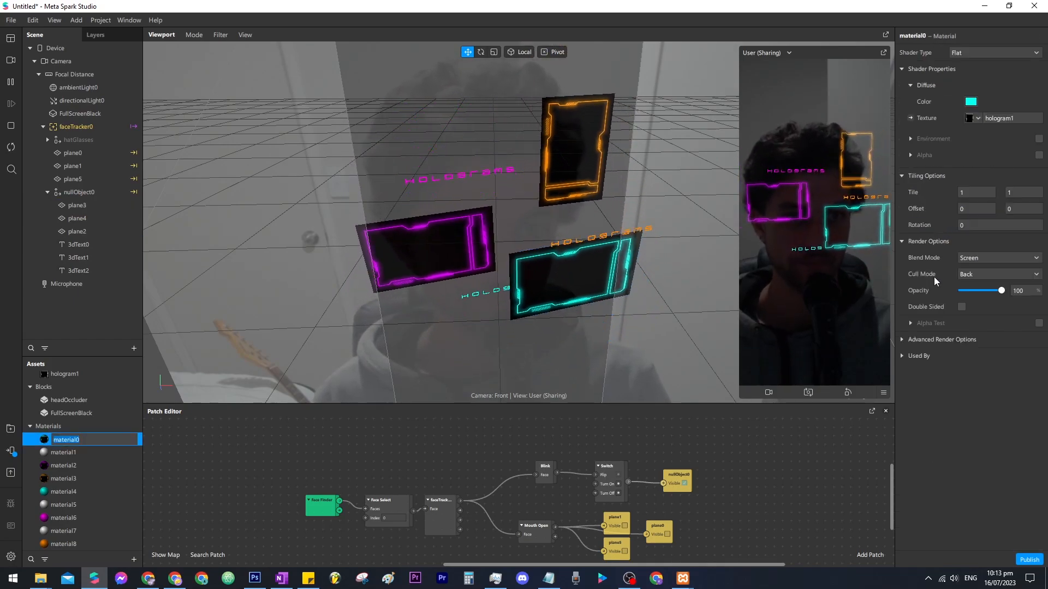
left_click(901, 339)
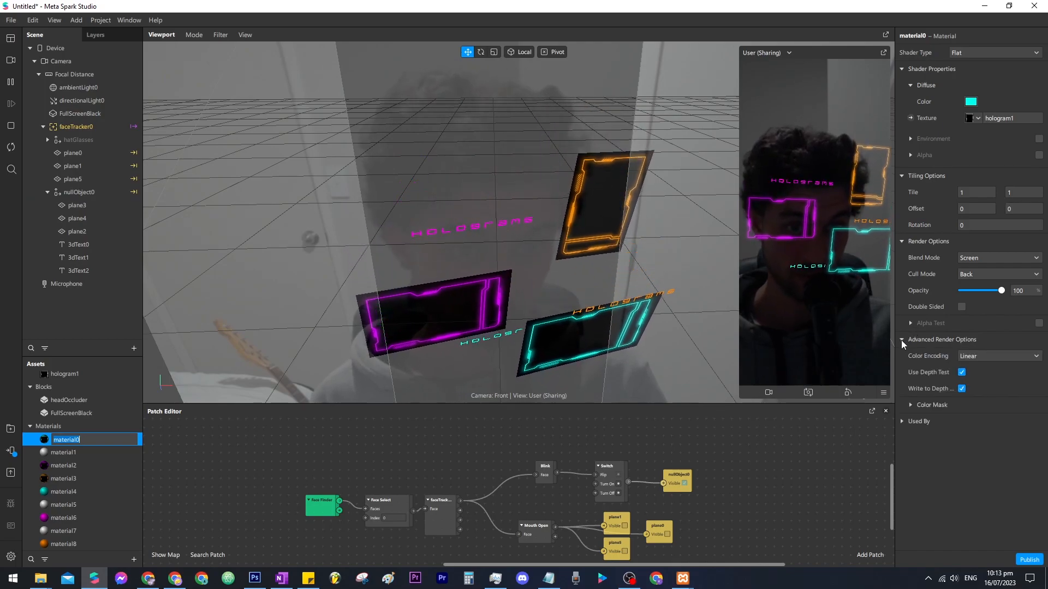
left_click(962, 373)
left_click(962, 388)
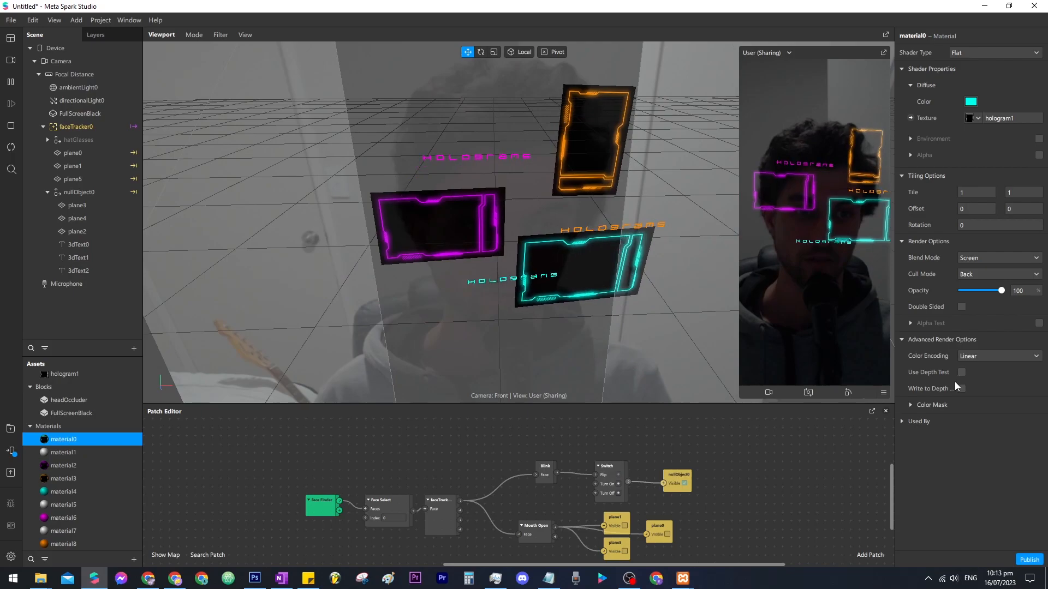
Turn off Use Depth Test and Write to Depth for the hologram materials material0, material2 and material3 together
left_click(79, 447)
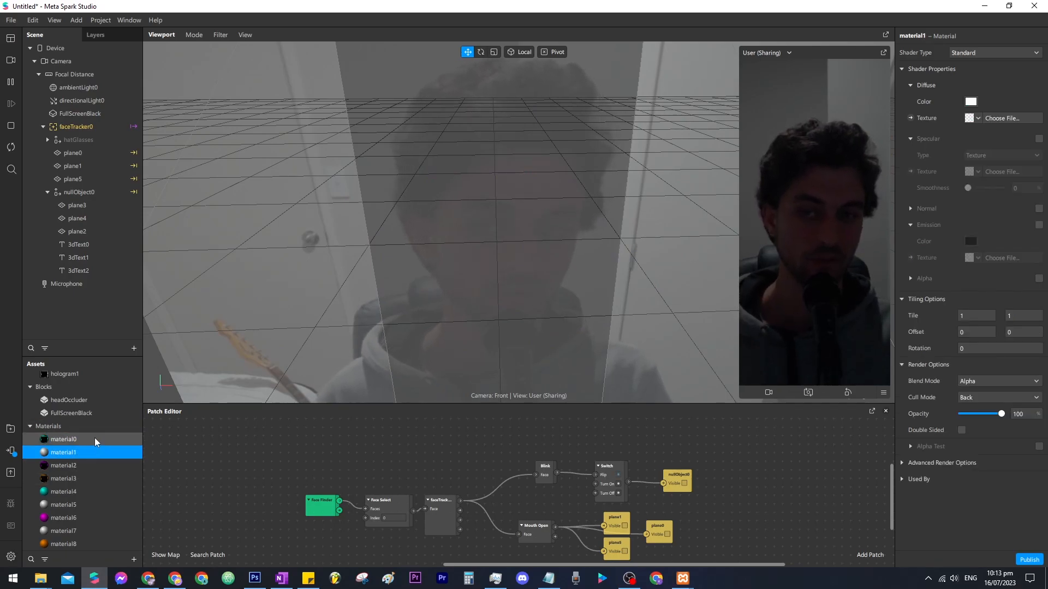
double_click(94, 438)
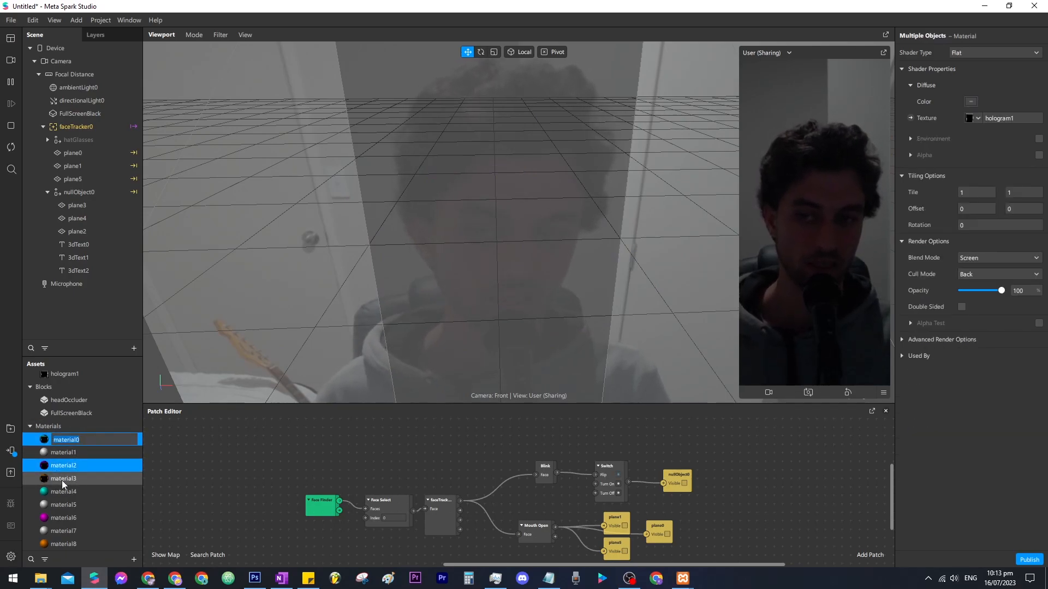
left_click(902, 341)
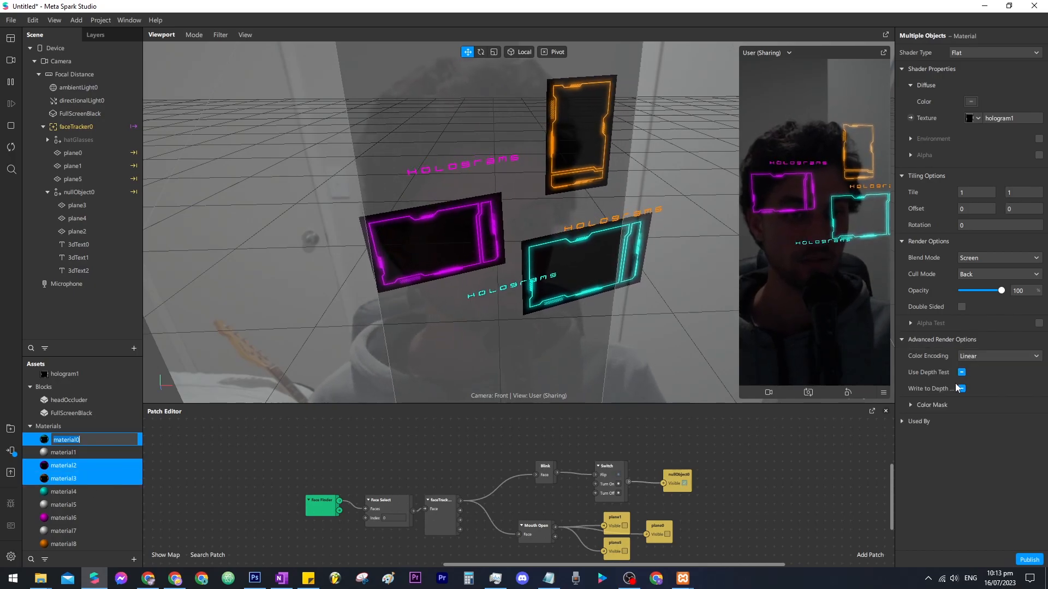
left_click(962, 372)
left_click(961, 389)
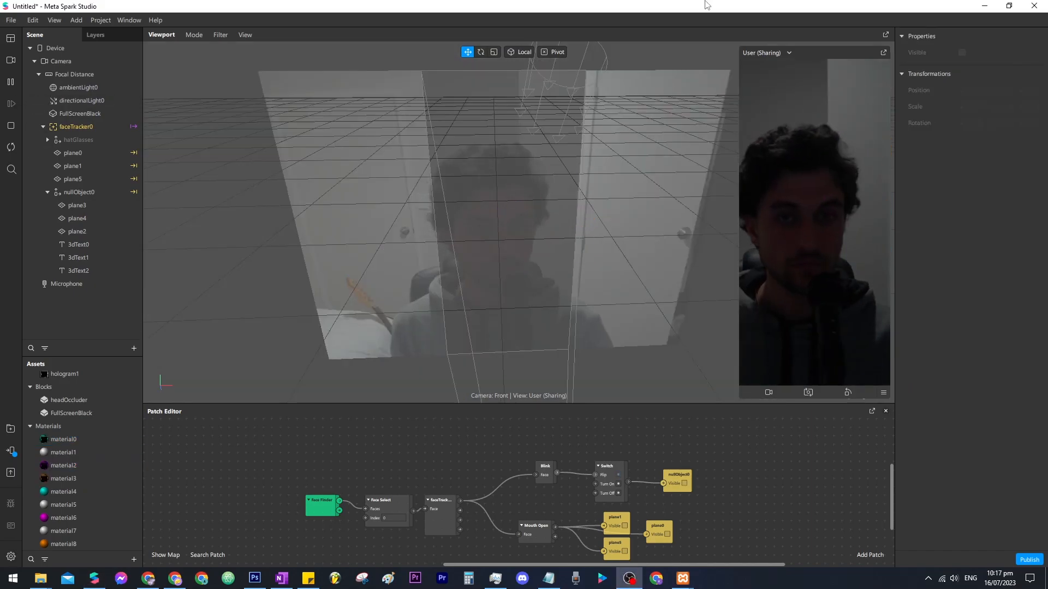
Browse the interaction patches available for the face tracker output and examine the inputs and outputs of Head Rotation
scroll(478, 512, "up", 1)
left_click_drag(461, 521, 515, 445)
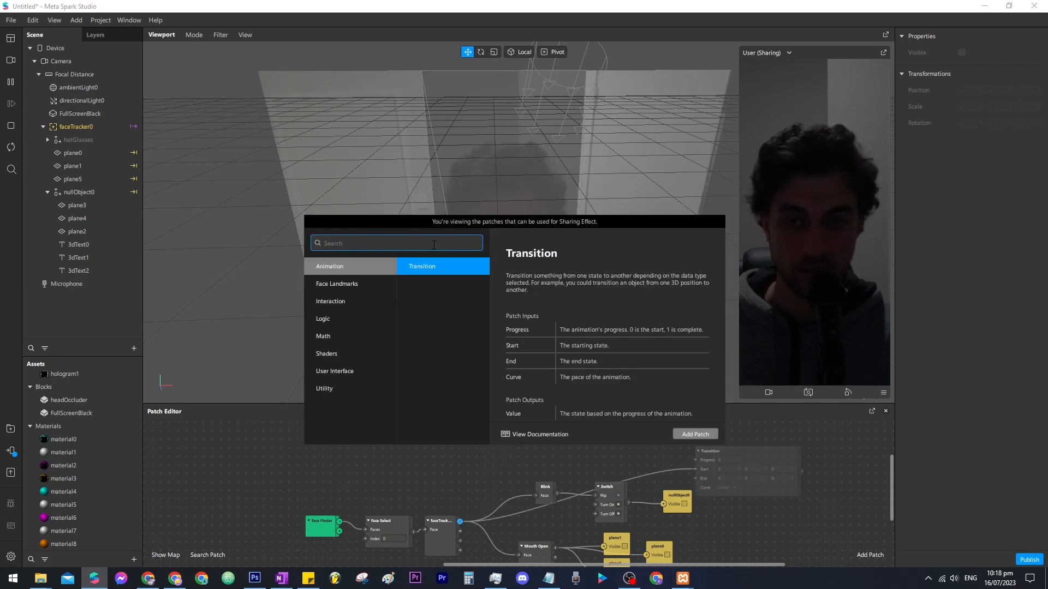
left_click(345, 300)
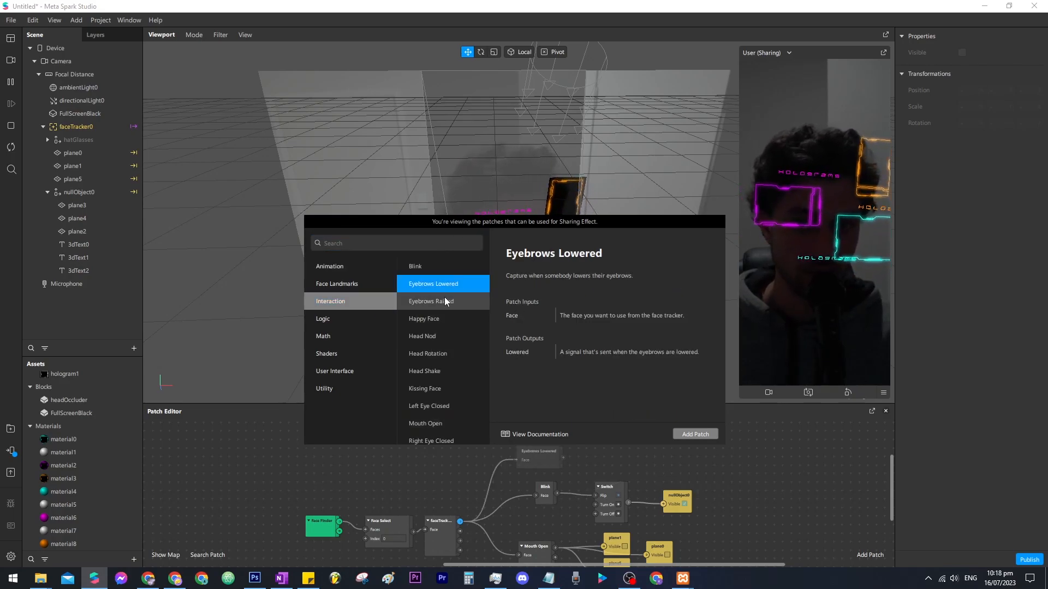
left_click(441, 354)
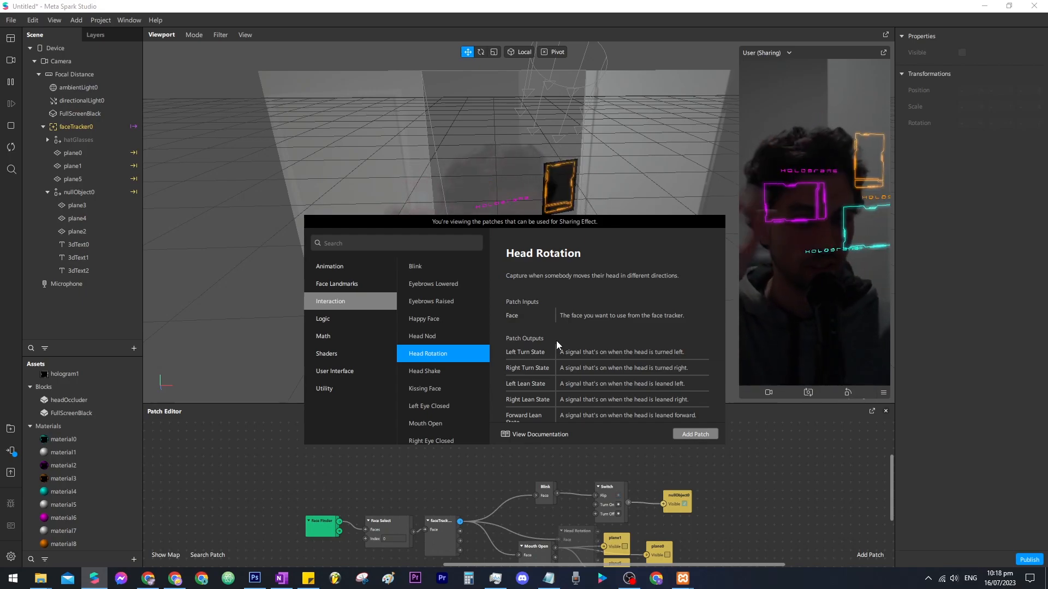
scroll(557, 340, "down", 1)
scroll(565, 336, "up", 2)
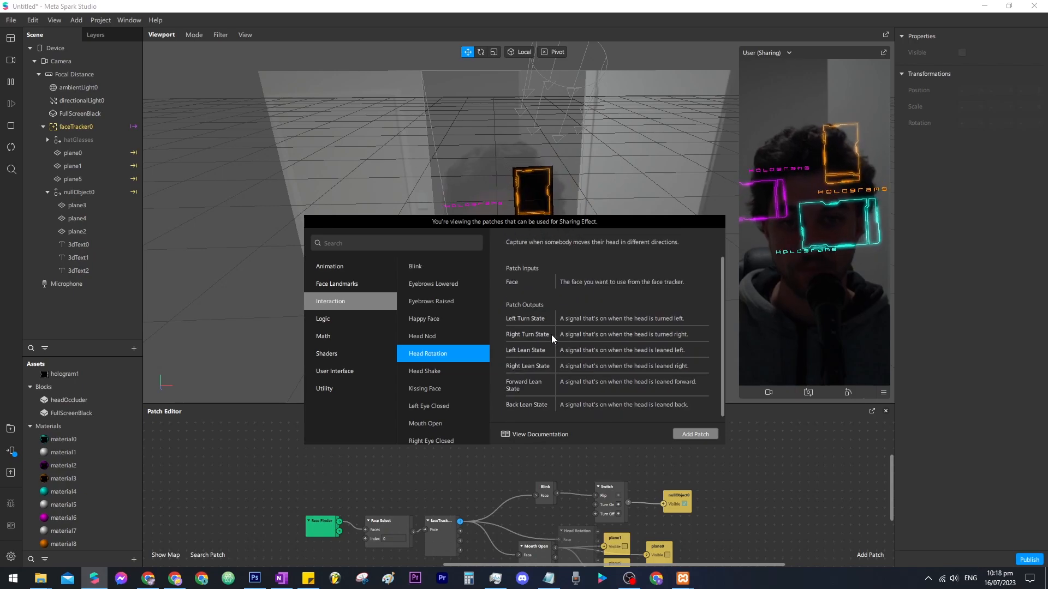
scroll(438, 354, "down", 2)
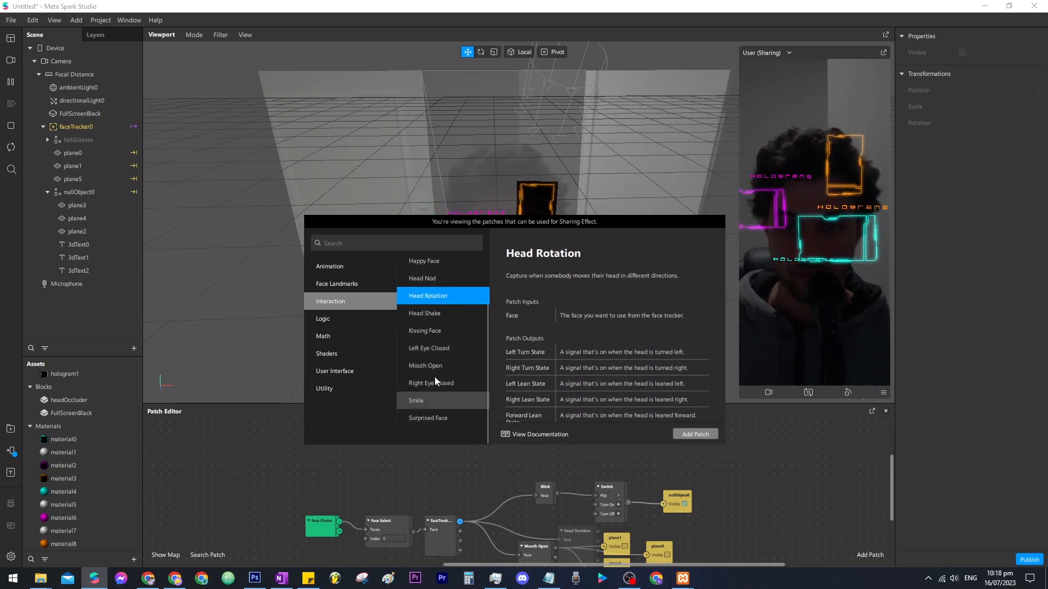
scroll(448, 409, "up", 2)
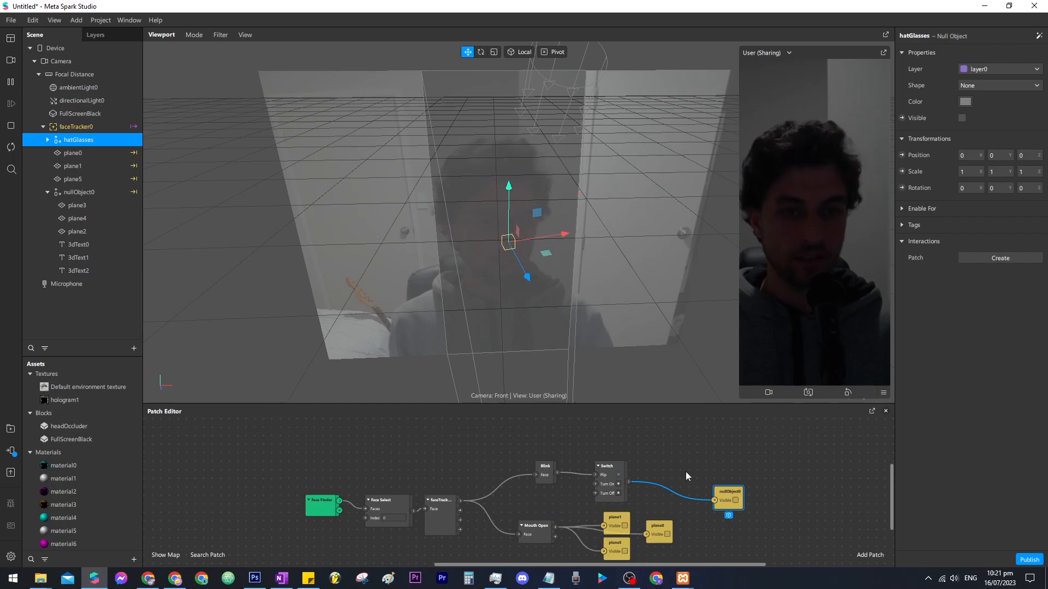
Detach plane0's visibility patch from Mouth Open and place it above the nullObject0 patch
scroll(690, 471, "up", 2)
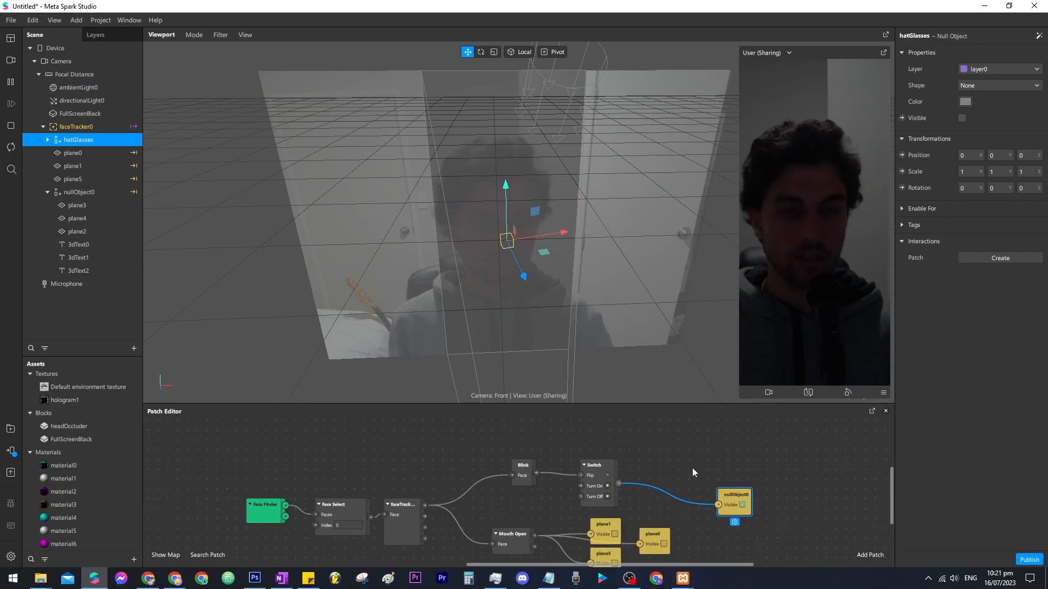
scroll(692, 468, "down", 1)
mouse_move(656, 540)
left_mouse_down()
mouse_move(727, 459)
mouse_move(695, 462)
mouse_move(670, 527)
left_mouse_up()
left_click(759, 479)
left_click(729, 449)
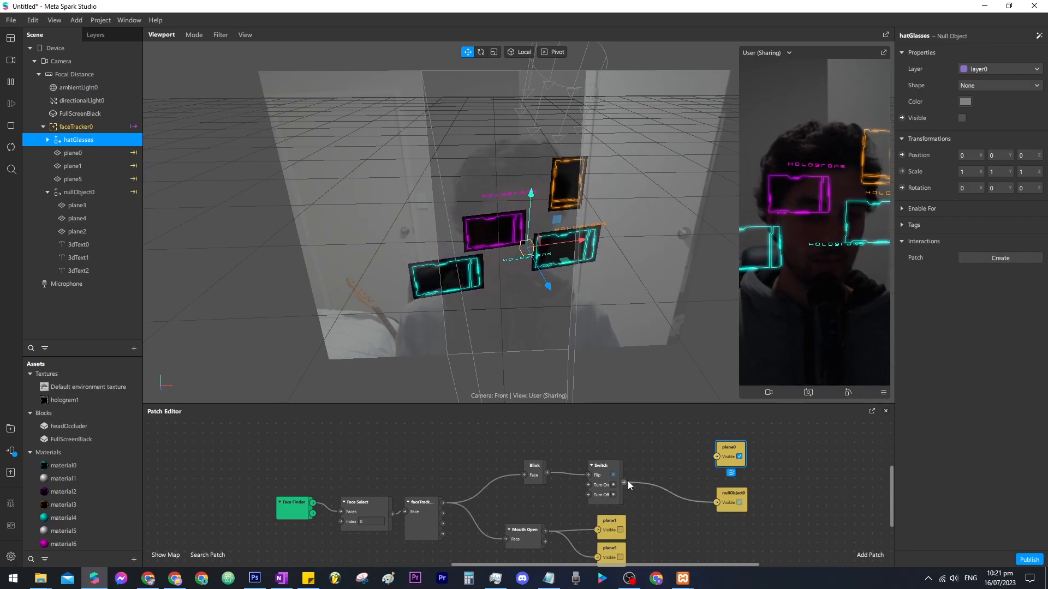
Add a Not patch to the Switch output and use it to drive the visibility of plane0, plane1 and plane5
left_click_drag(626, 480, 656, 452)
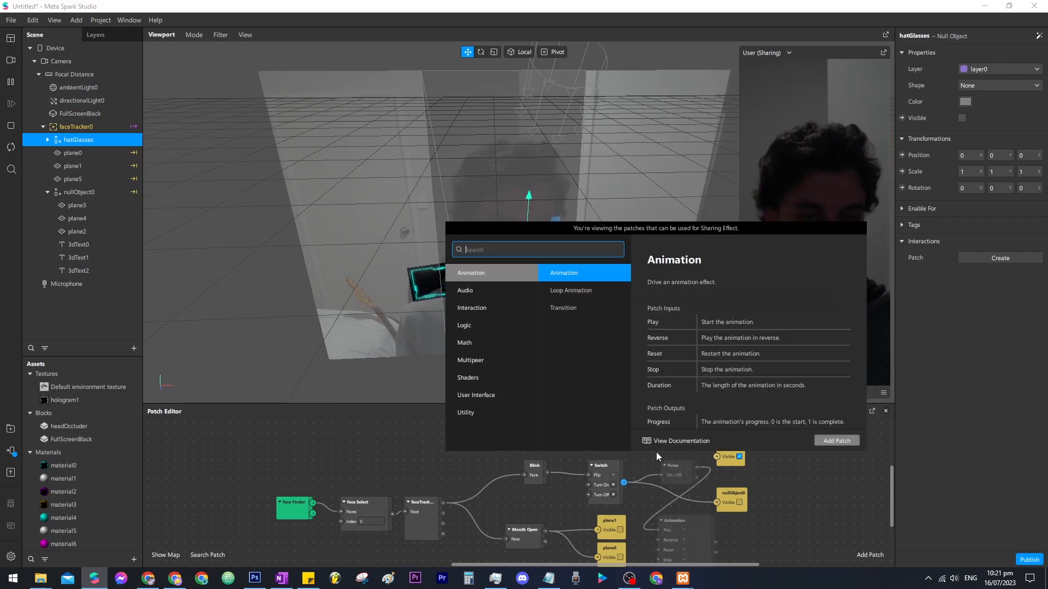
type("not")
key("Return")
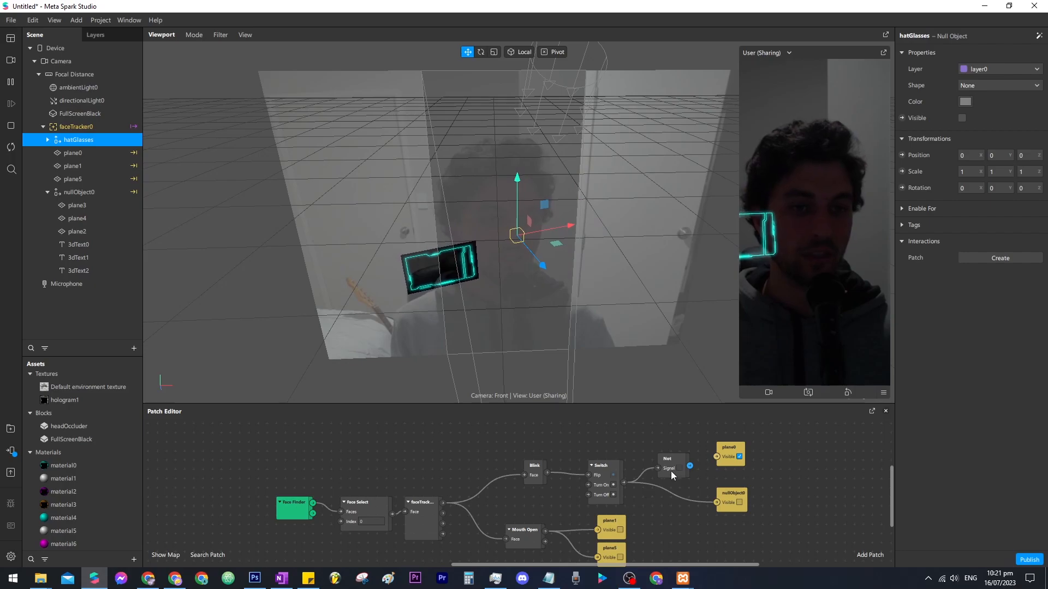
left_click_drag(672, 460, 716, 457)
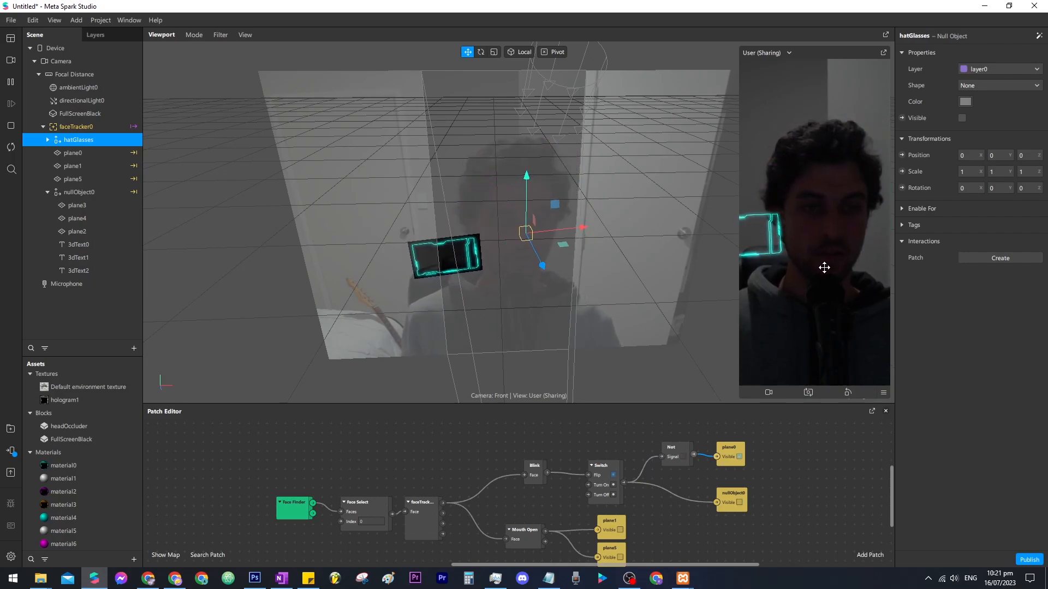
left_click_drag(601, 540, 785, 447)
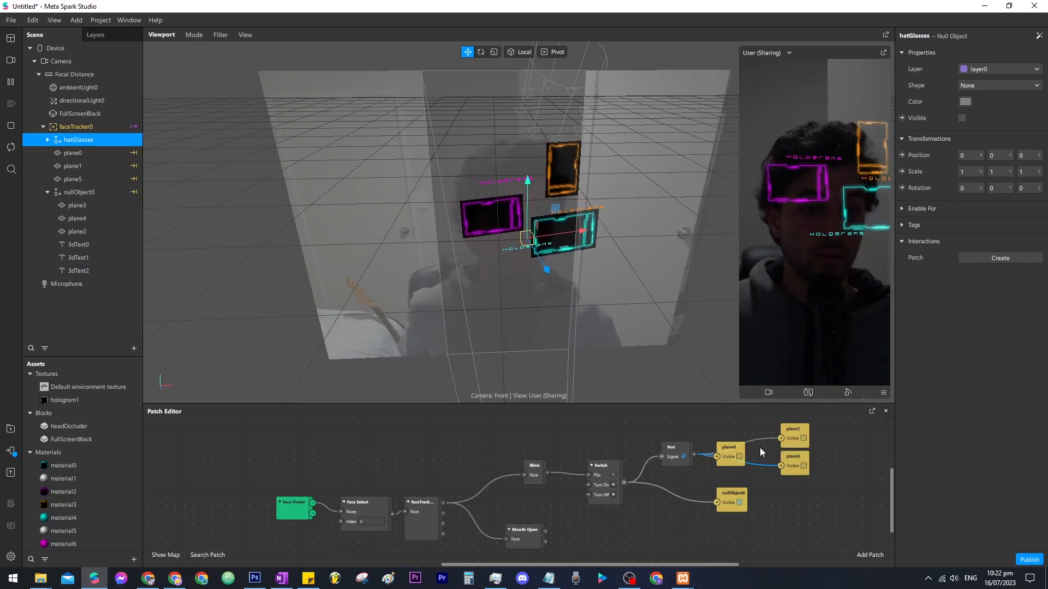